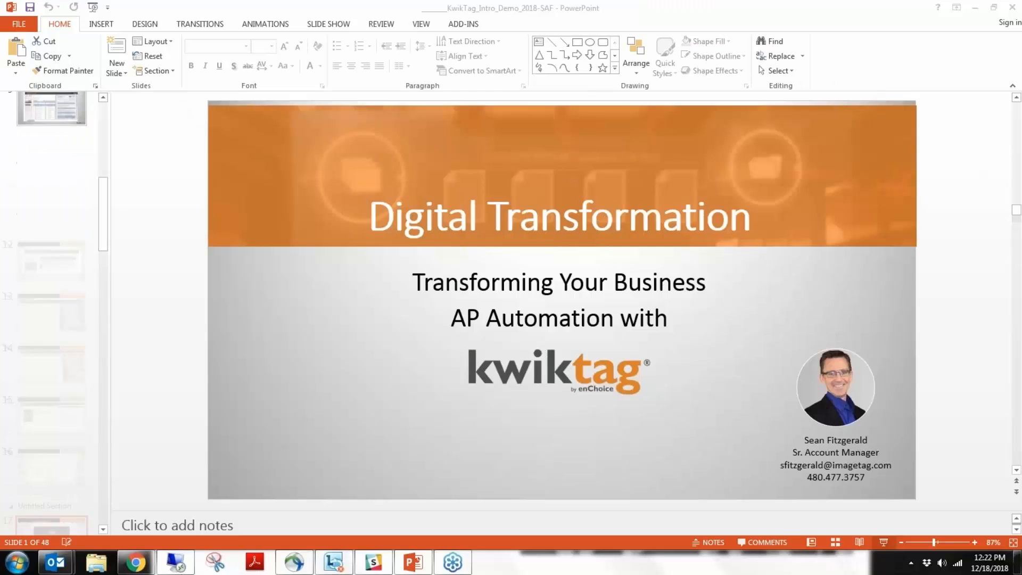
Switch from the presentation to the kt6s3 remote desktop in full screen and bring up the KwikTag/Microsoft Dynamics Pro Client.
left_click(974, 11)
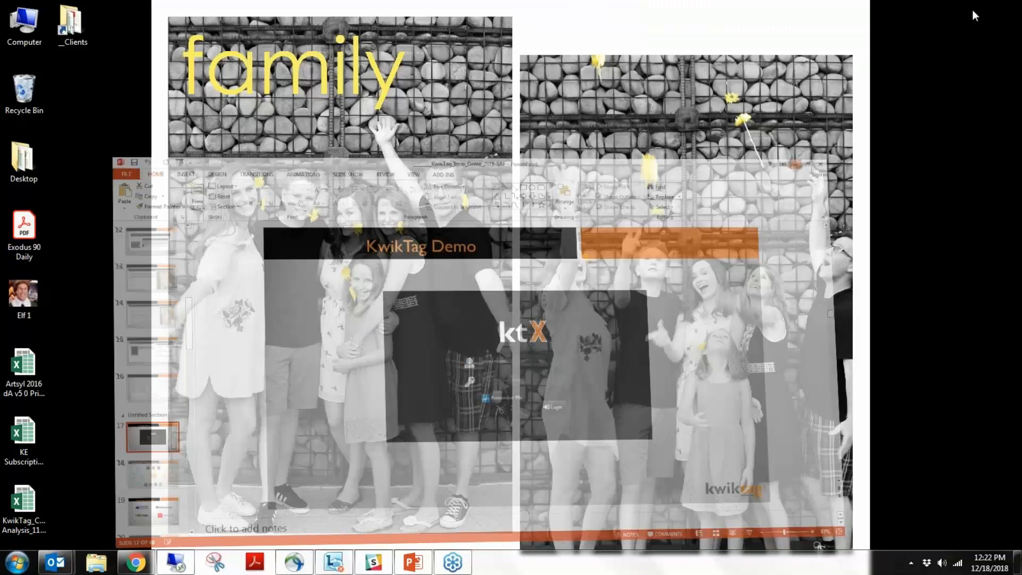
left_click(177, 563)
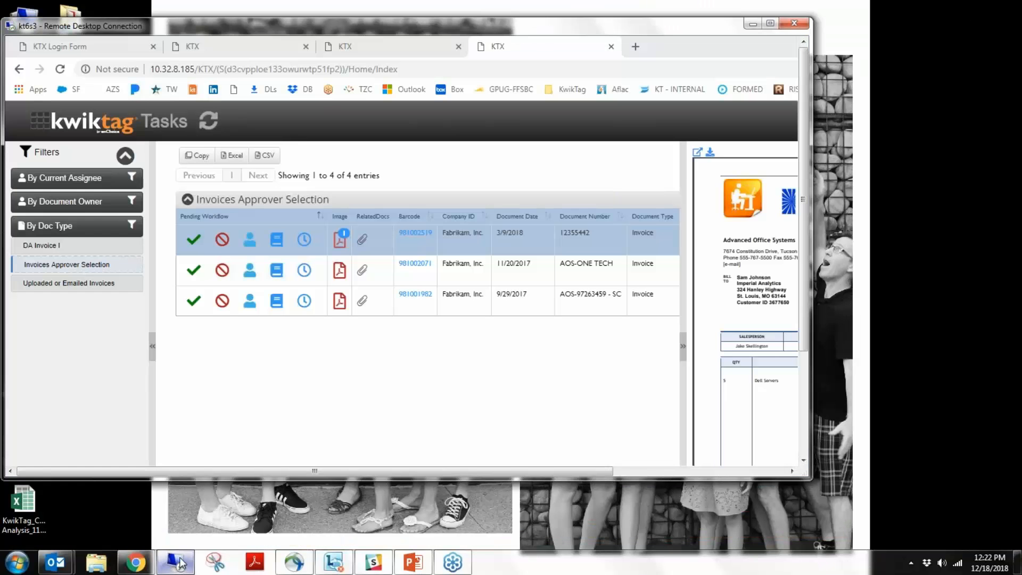
left_click(769, 24)
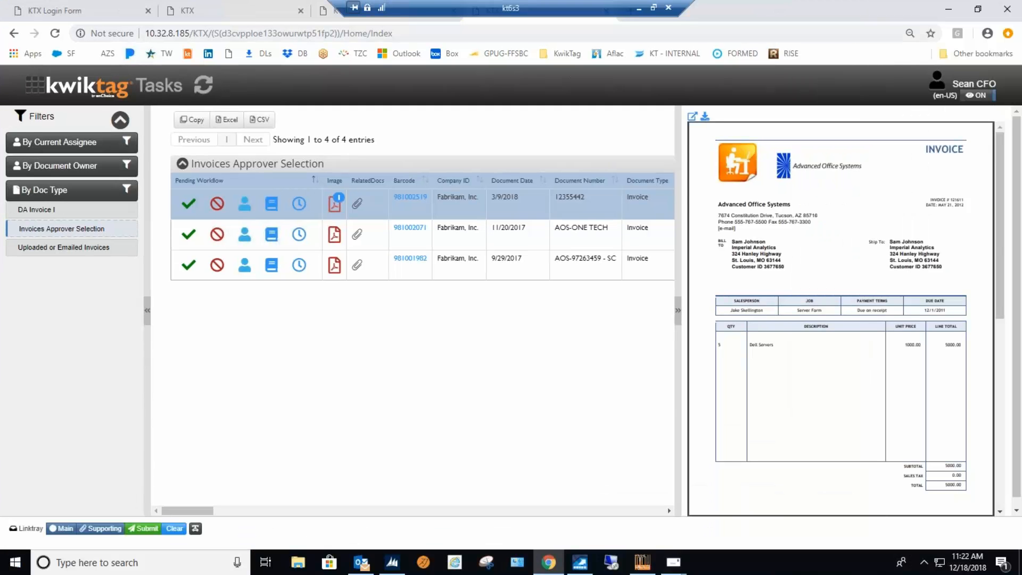
left_click(246, 18)
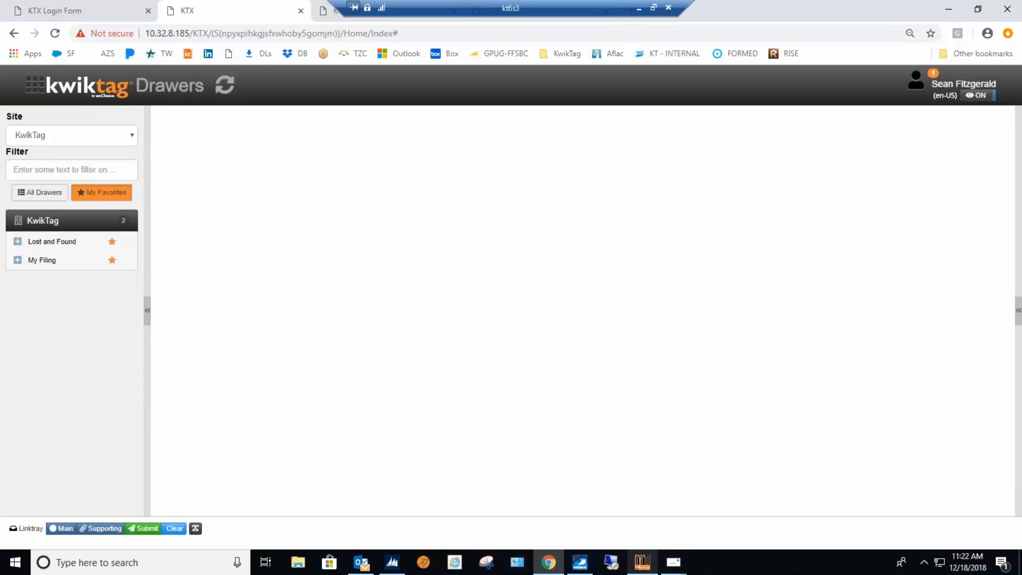
left_click(642, 562)
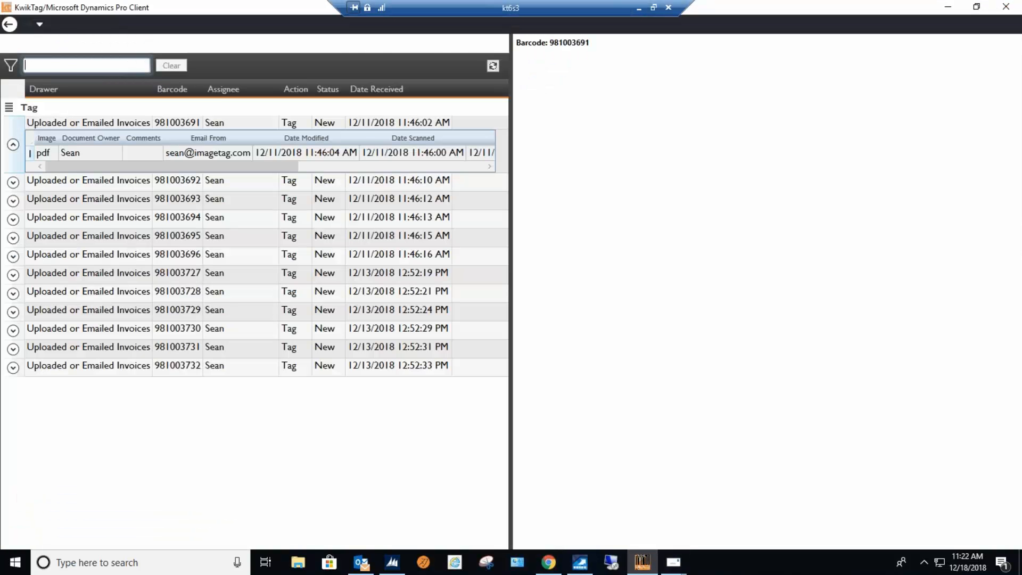
Open the Tag items from the welcome page and start a New Invoice Approver Selection for the first uploaded invoice.
left_click(10, 24)
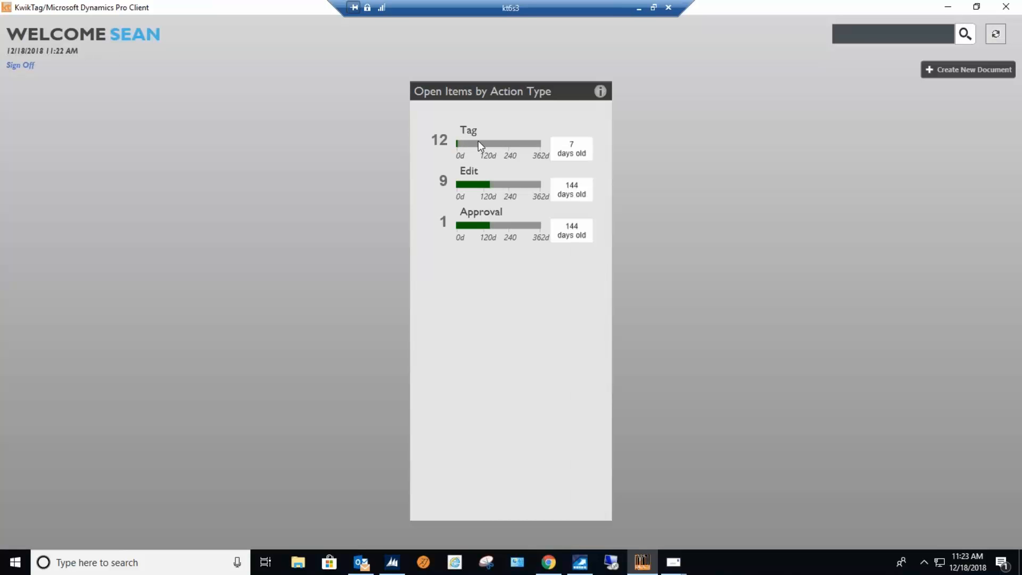
mouse_move(485, 153)
mouse_move(580, 562)
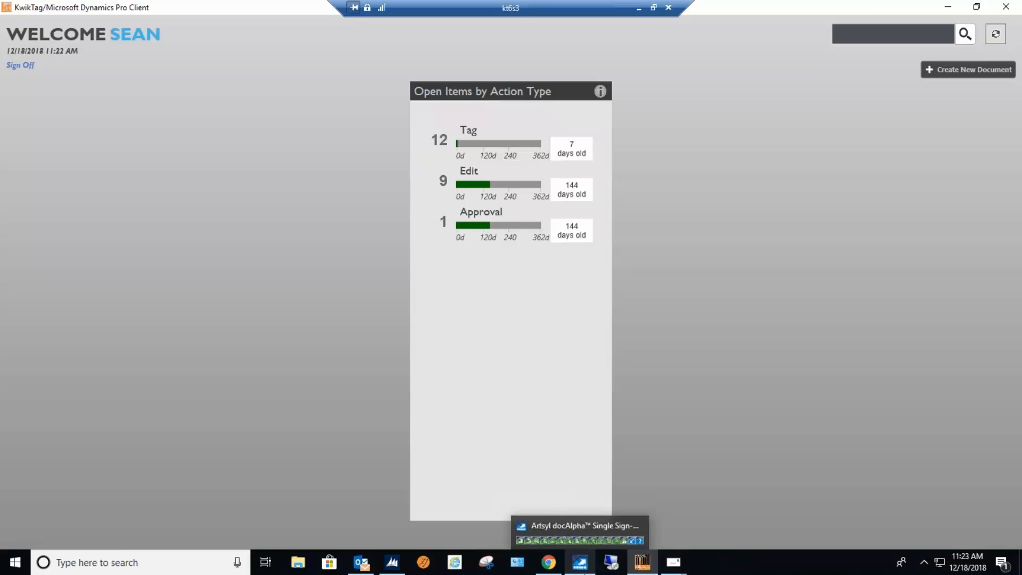
left_click(469, 137)
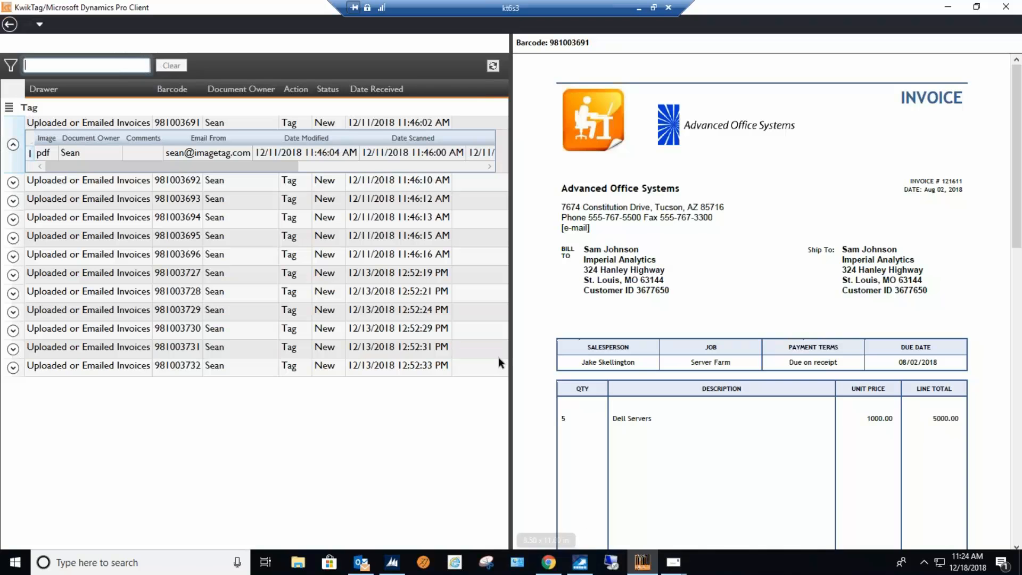
right_click(235, 136)
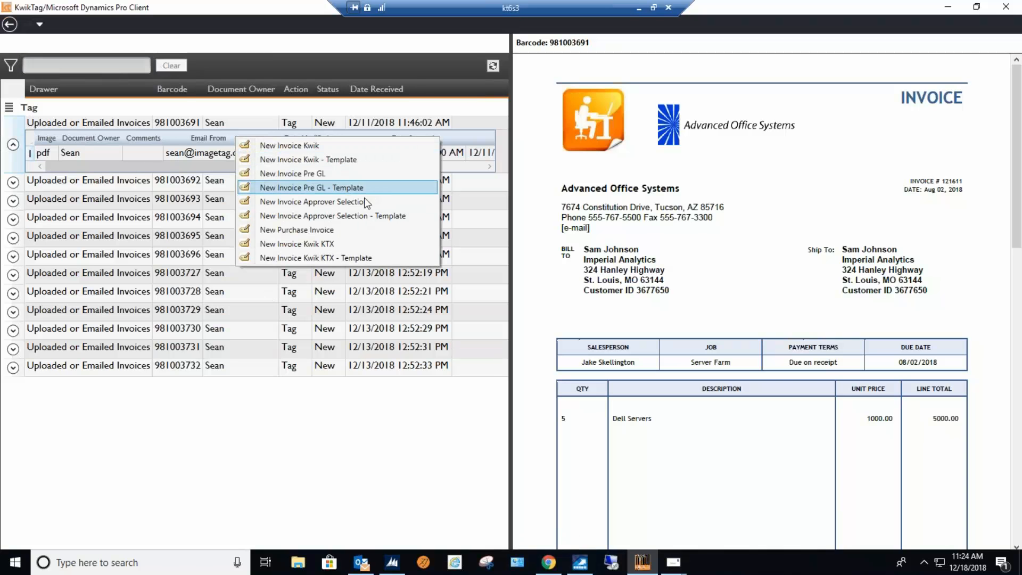
left_click(334, 201)
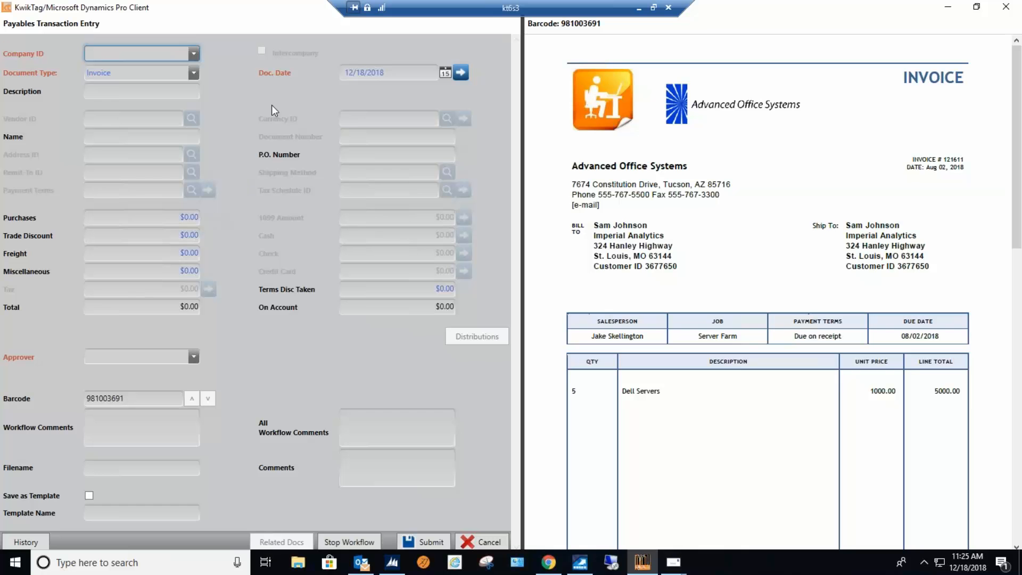
Set the payables transaction's company to Fabrikam, Inc. and its document type to Invoice.
left_click(193, 54)
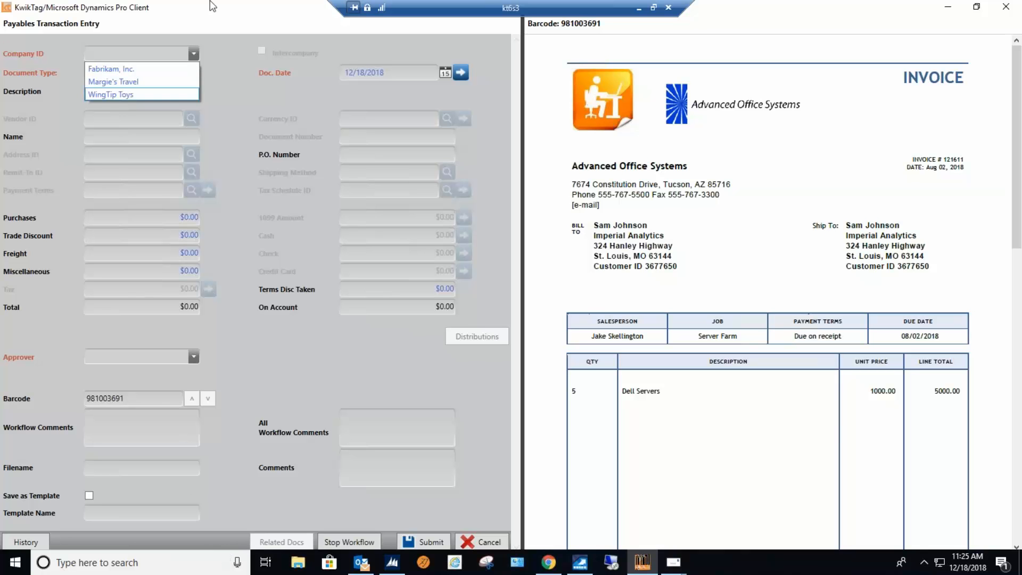
left_click(115, 70)
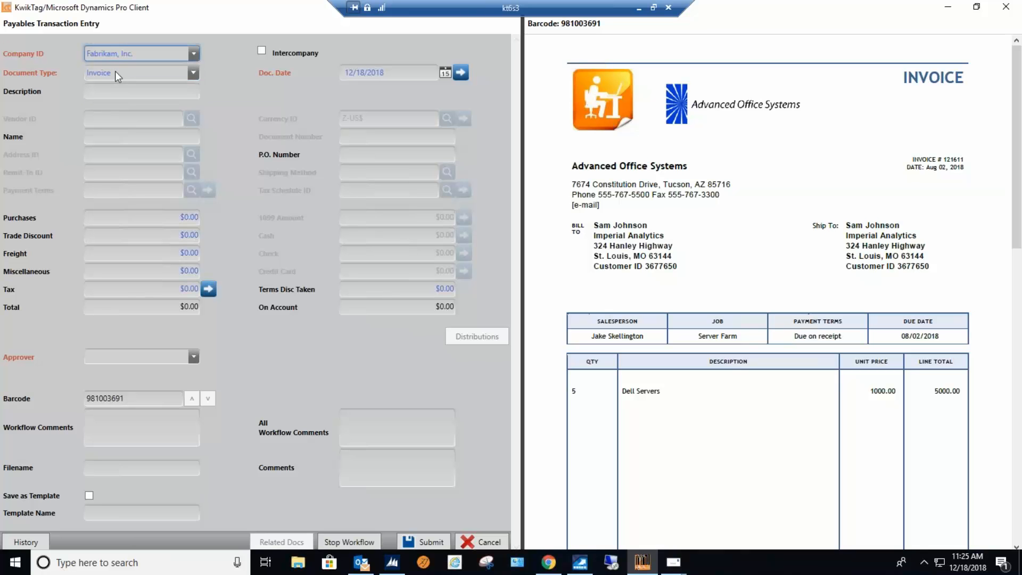
left_click(193, 75)
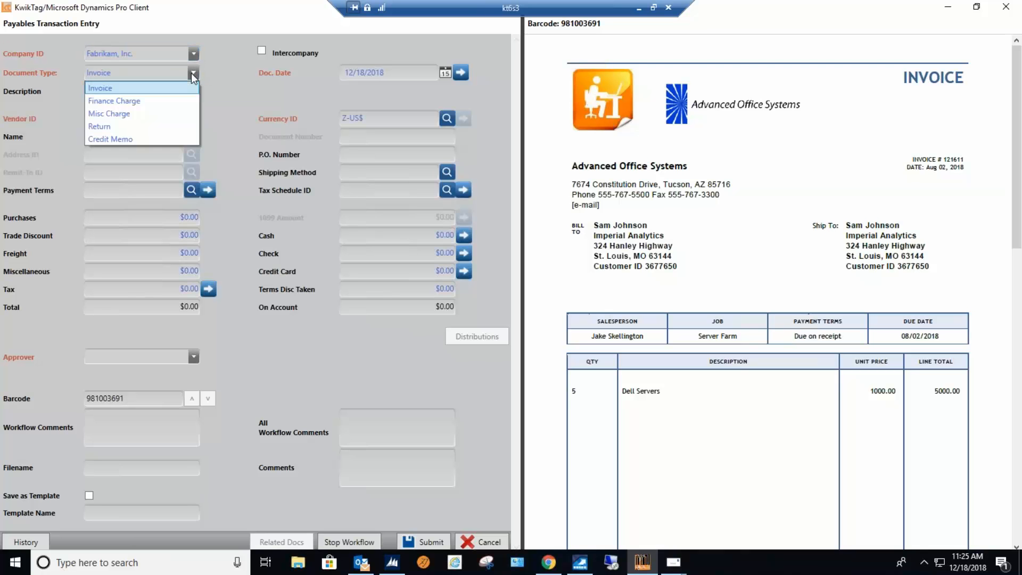
left_click(126, 89)
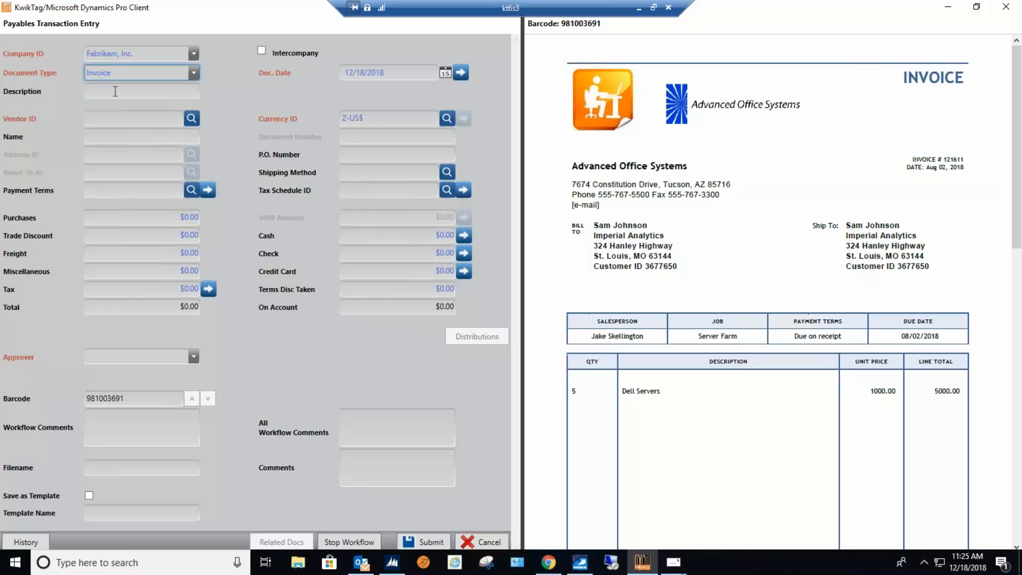
left_click(122, 91)
Browse the vendor lookup, search all fields for "adv", and close the lookup without picking a vendor.
left_click(122, 118)
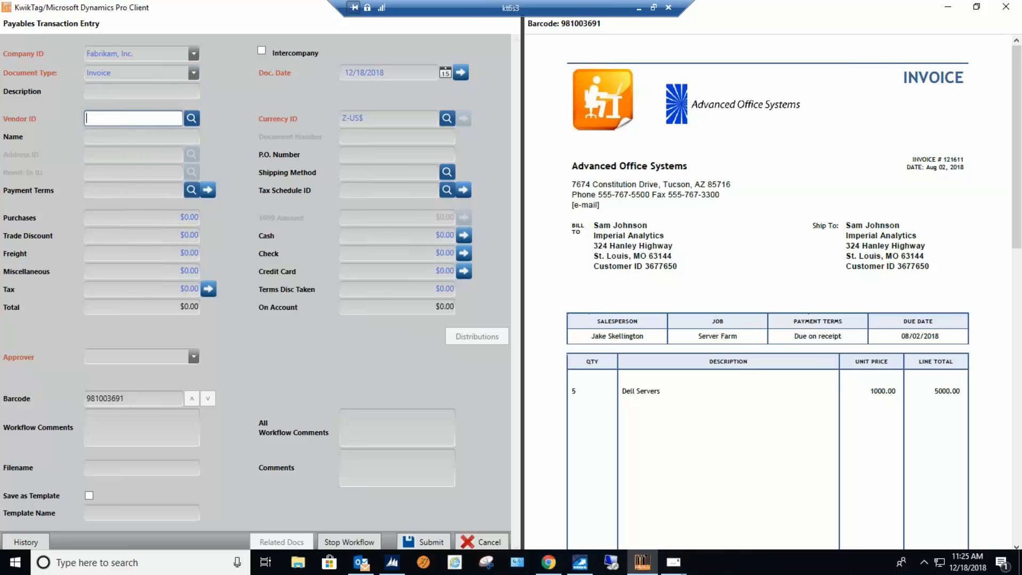
left_click(191, 119)
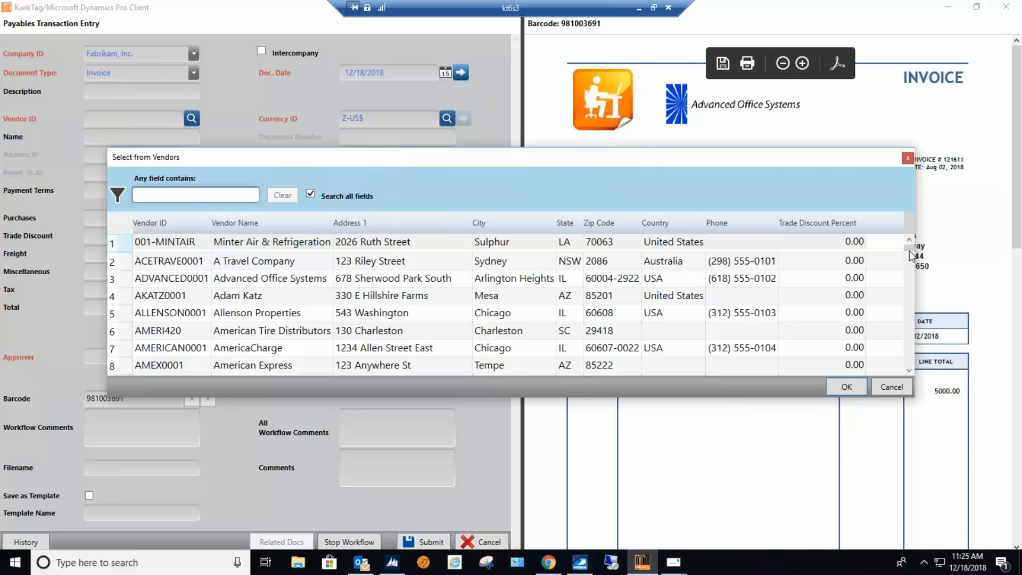
left_click_drag(908, 248, 904, 326)
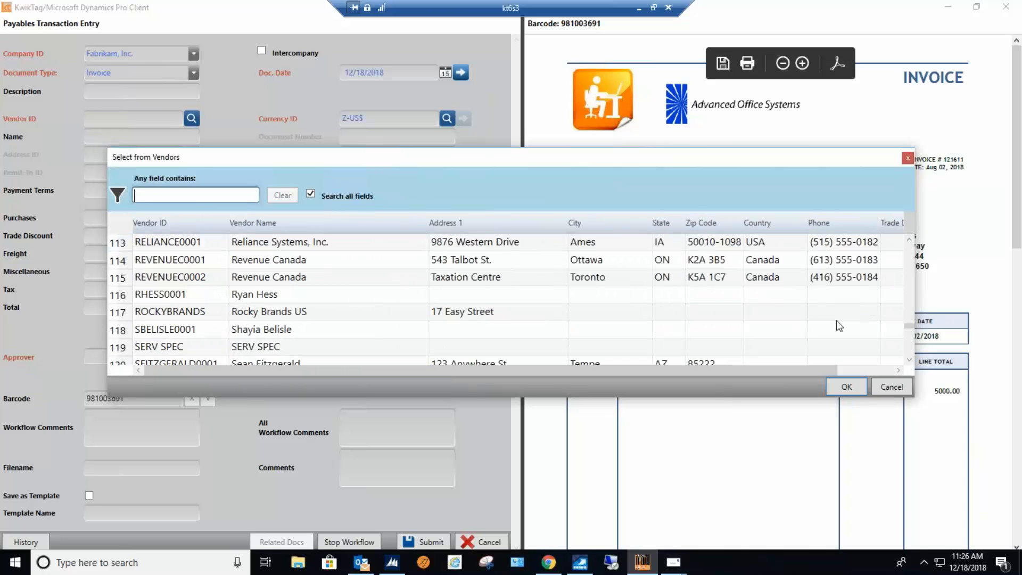
type("ad")
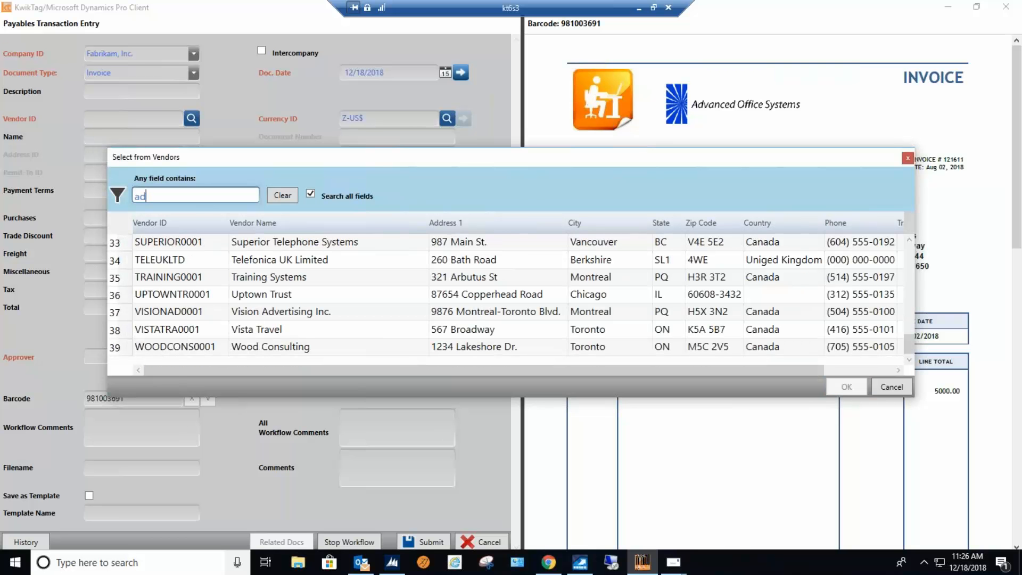
type("v")
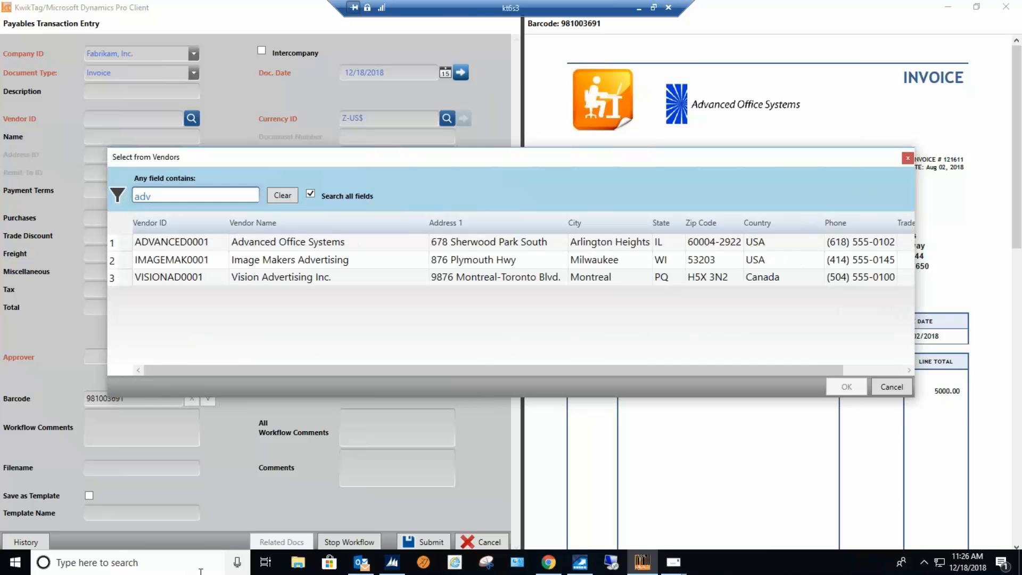
left_click(907, 158)
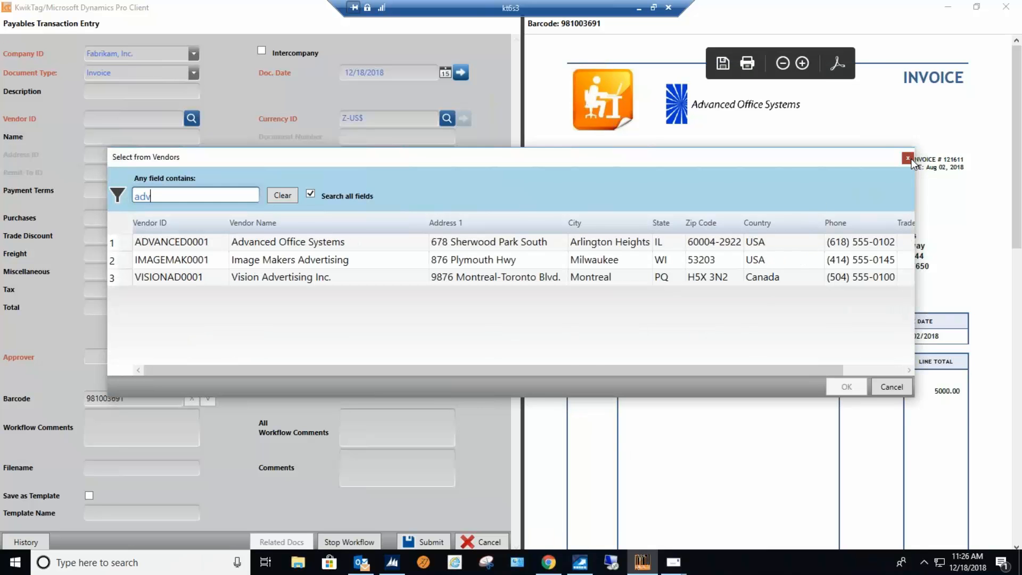
Enter ADVANCED0001 as the vendor ID so the Advanced Office Systems defaults load.
left_click(105, 118)
type("ADVANCED0001")
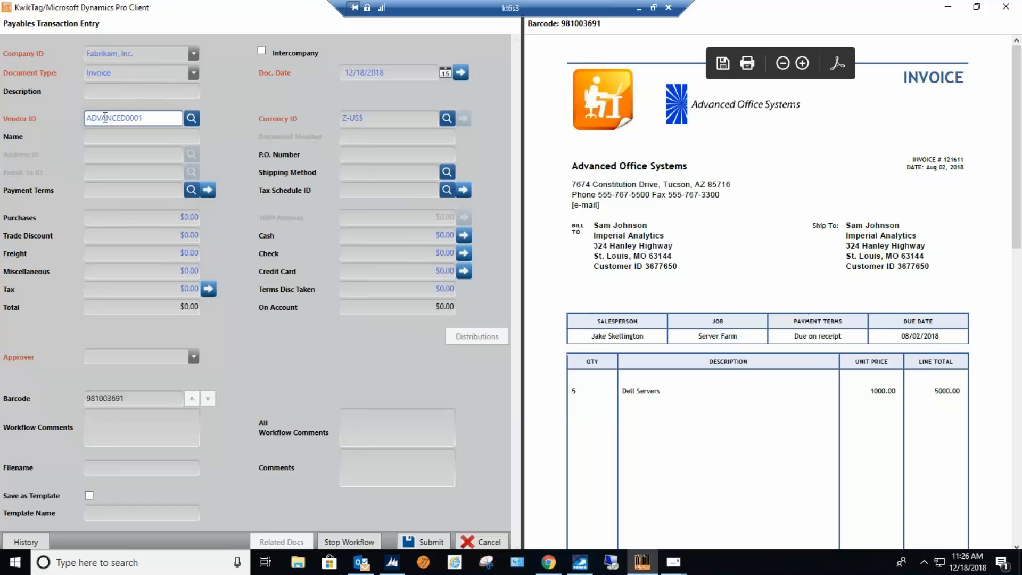
key("Tab")
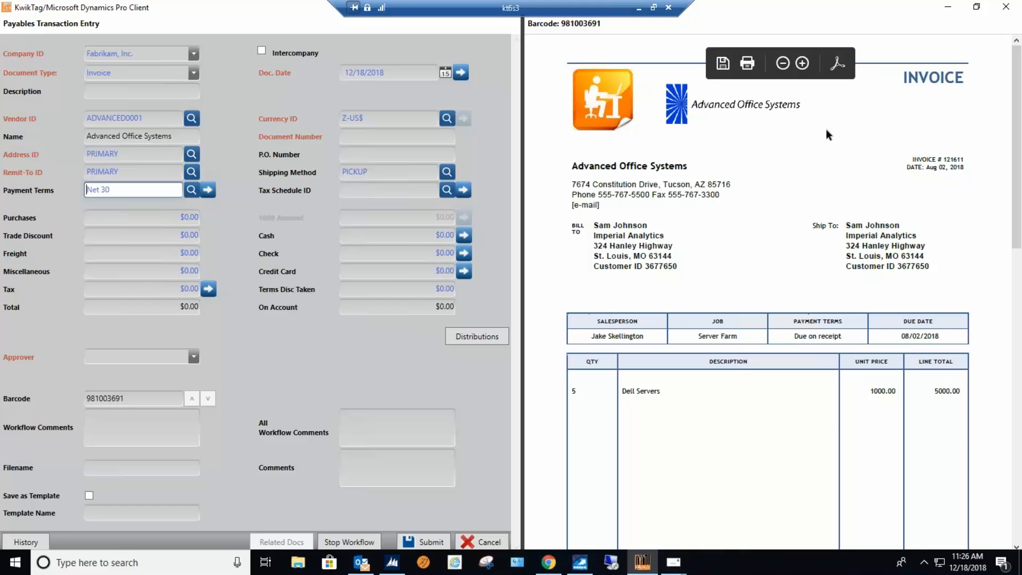
Copy the invoice number from the invoice image into the Document Number and append " - TTI".
left_click_drag(964, 159, 943, 159)
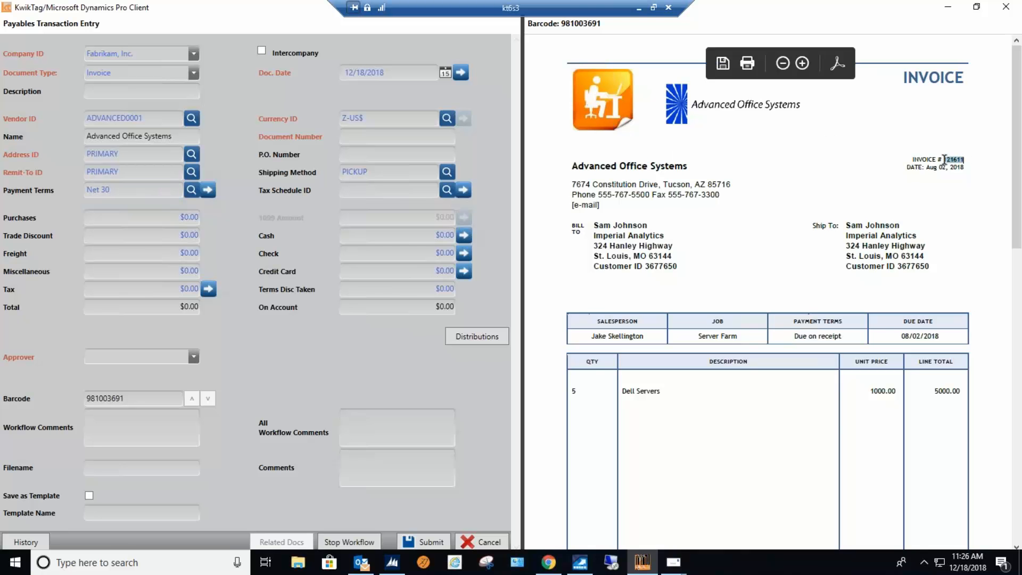
right_click(943, 159)
left_click(963, 177)
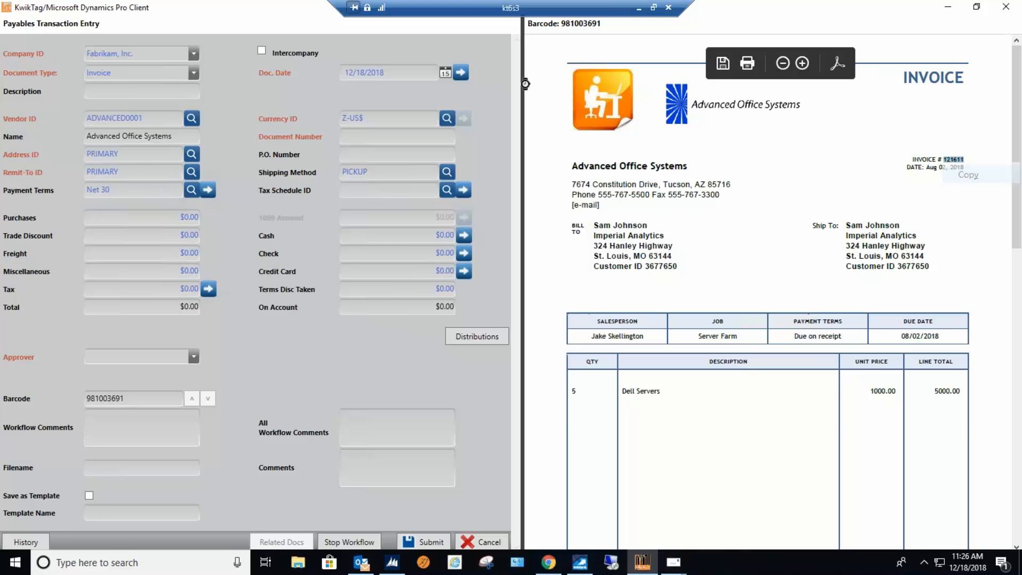
left_click(398, 132)
right_click(369, 141)
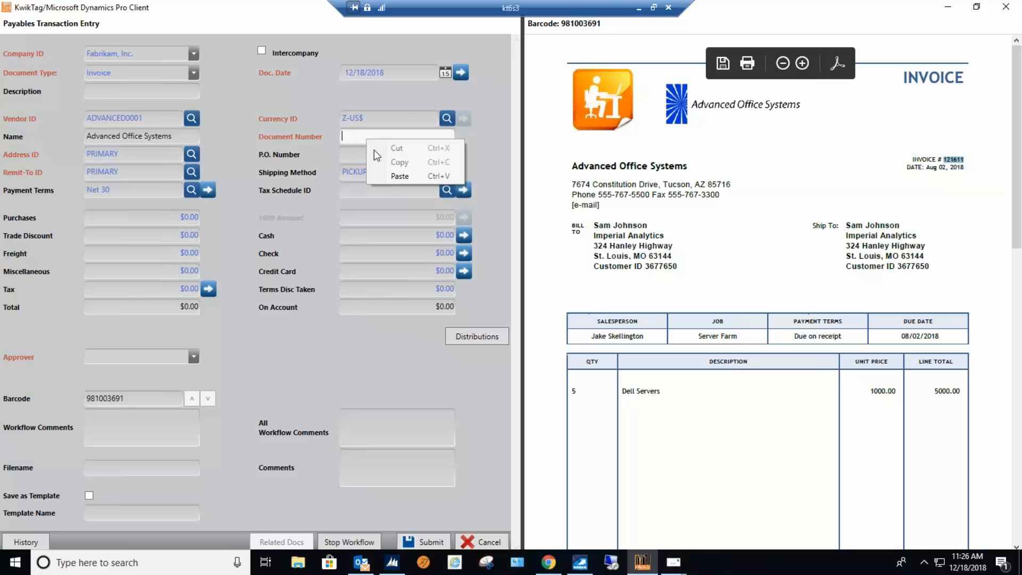
left_click(399, 175)
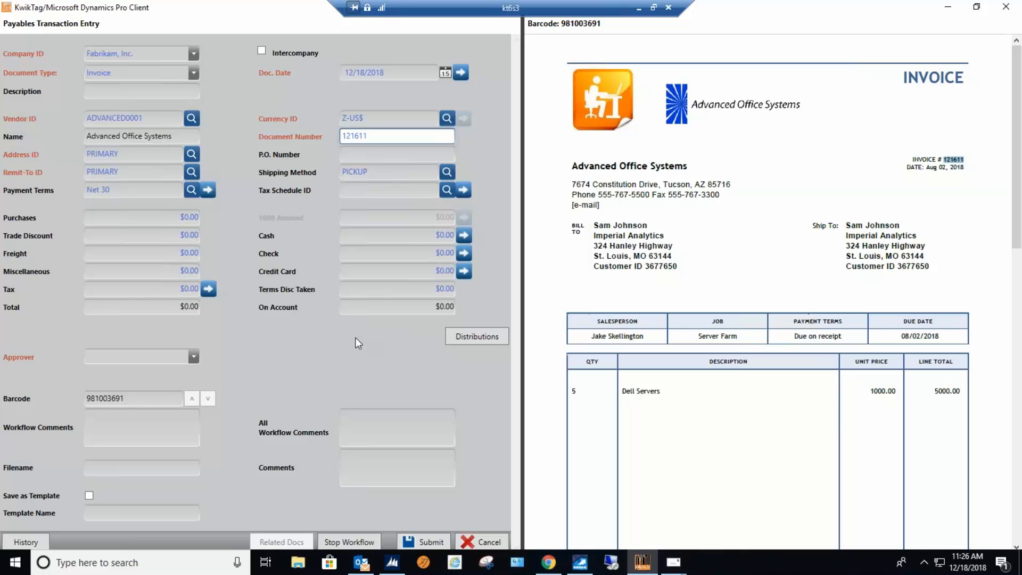
type("- TTI")
key("Tab")
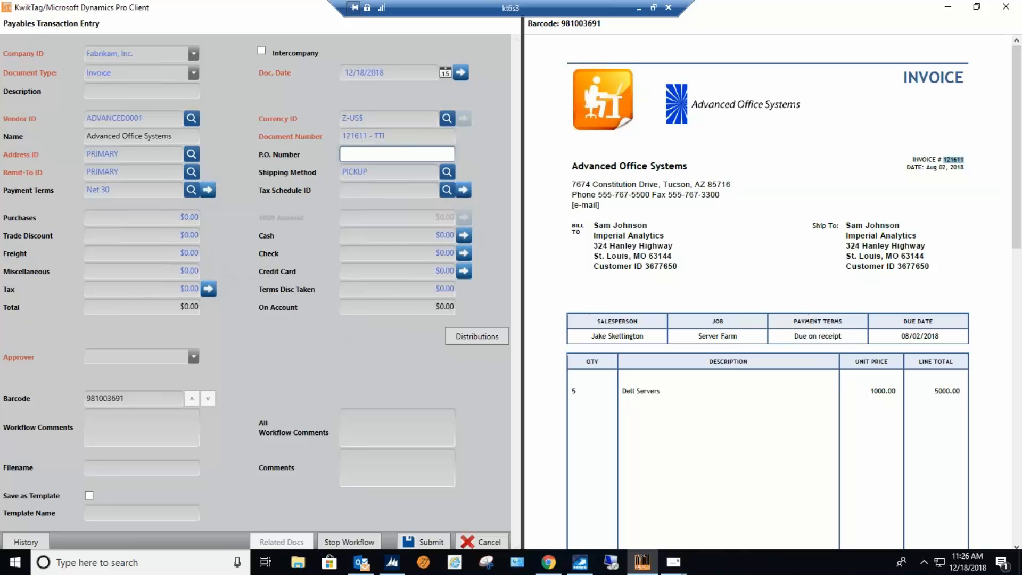
Leave the P.O. number blank and set the Purchases amount to $5,000.00.
key("Tab")
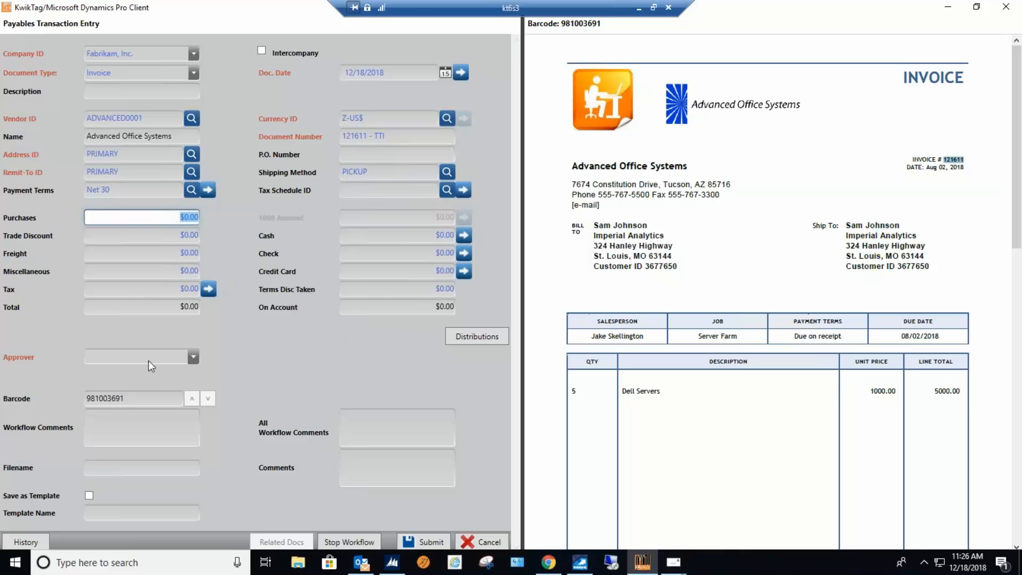
type("5000")
key("Tab")
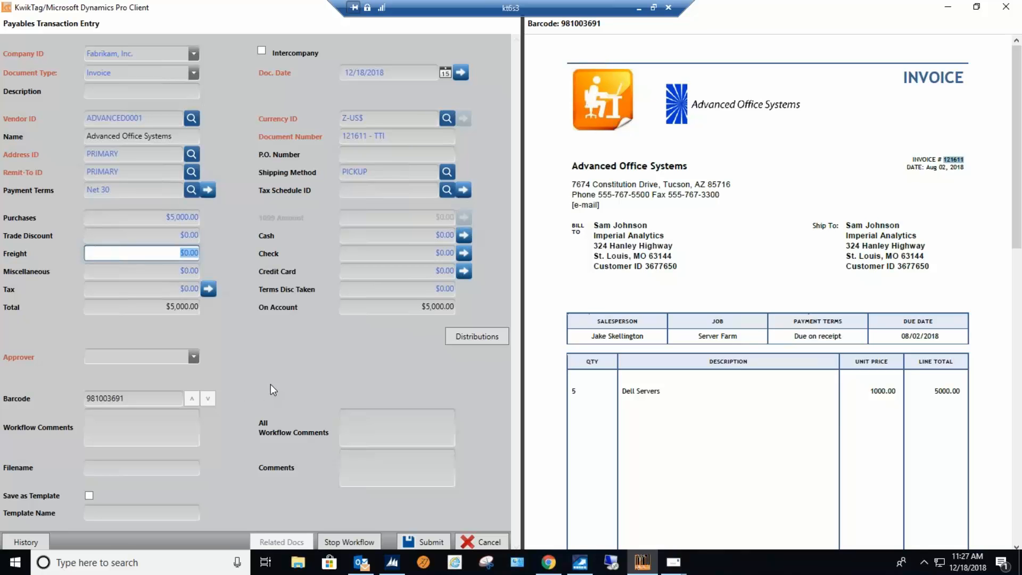
Add a distribution line for the Computer Software GL account, found by searching "computer s", with a debit of $1,000.00.
left_click(467, 338)
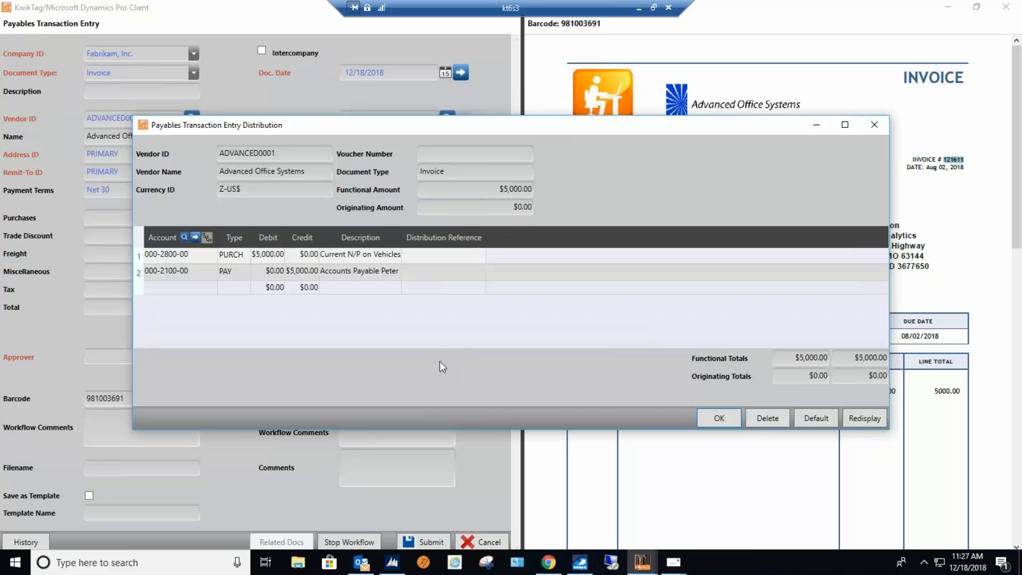
left_click(162, 288)
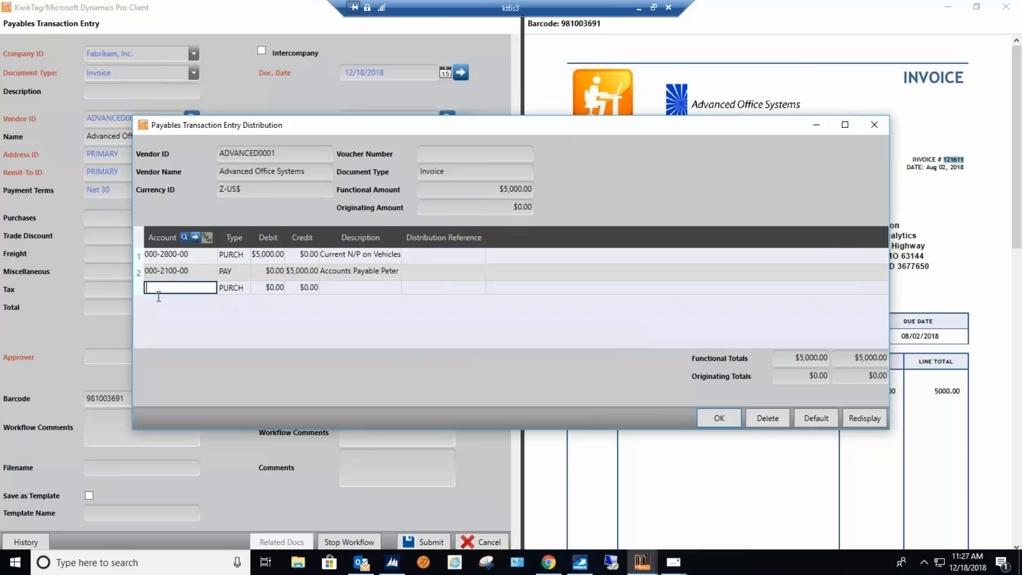
left_click(184, 238)
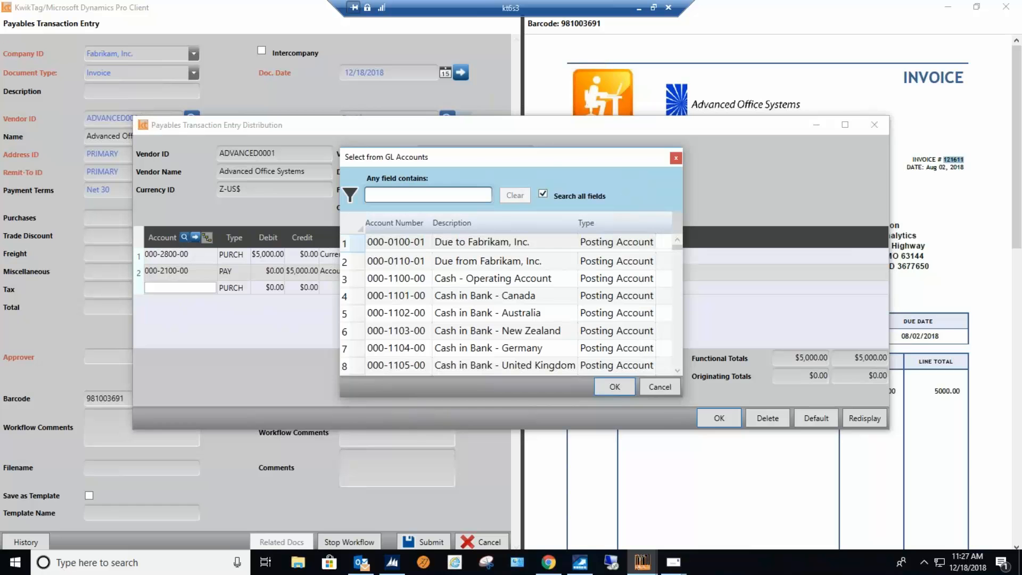
type("computer s")
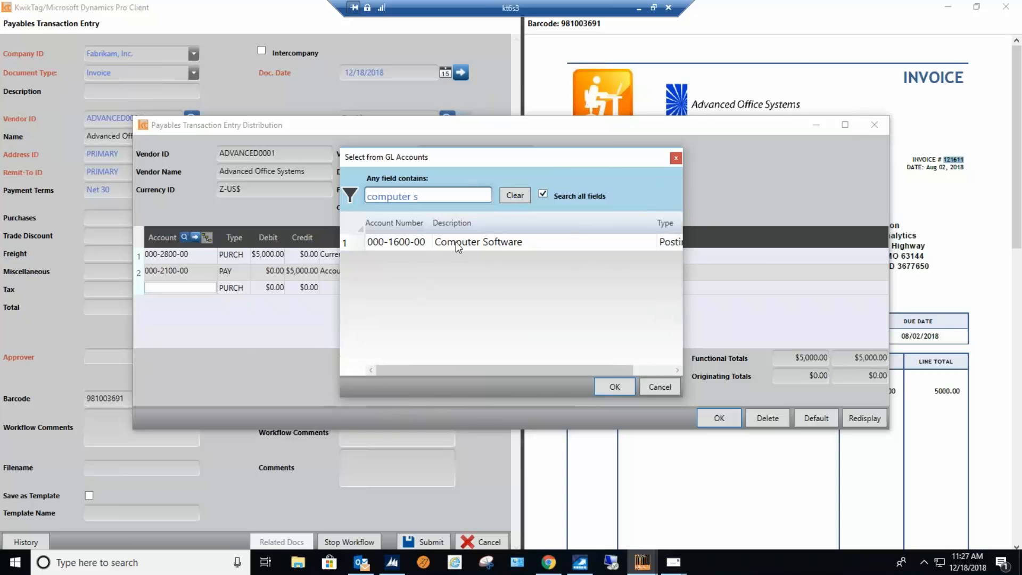
left_click(457, 248)
double_click(457, 247)
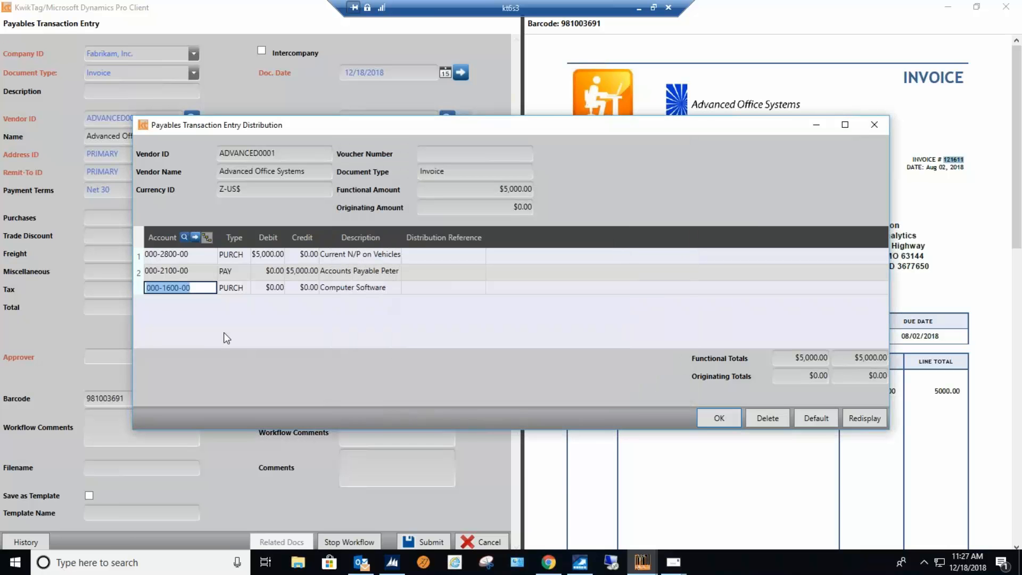
left_click(282, 289)
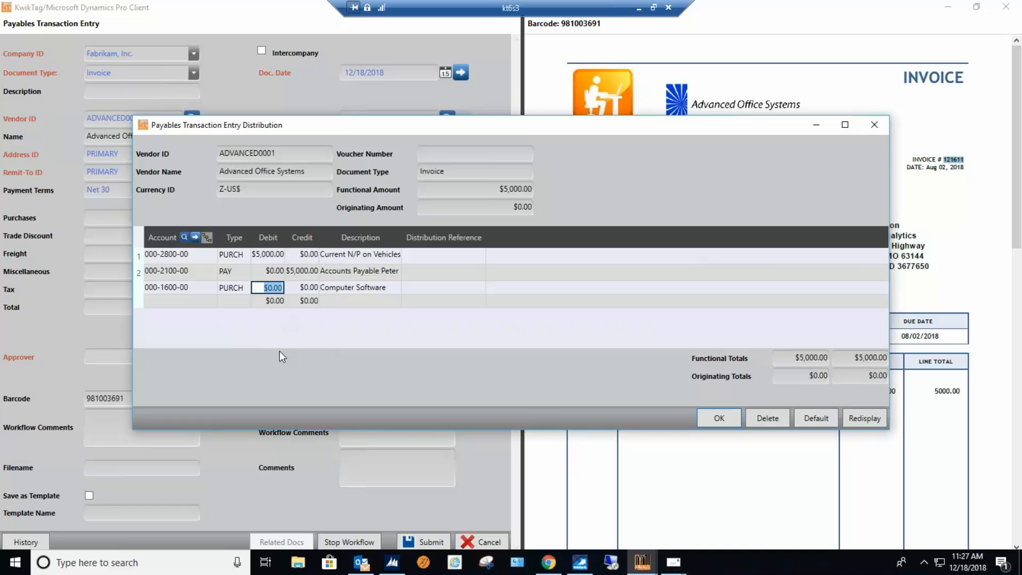
type("1000")
Set the debit on the Current N/P on Vehicles distribution line to $4,000.00, redisplay the lines and accept the distributions.
left_click(274, 258)
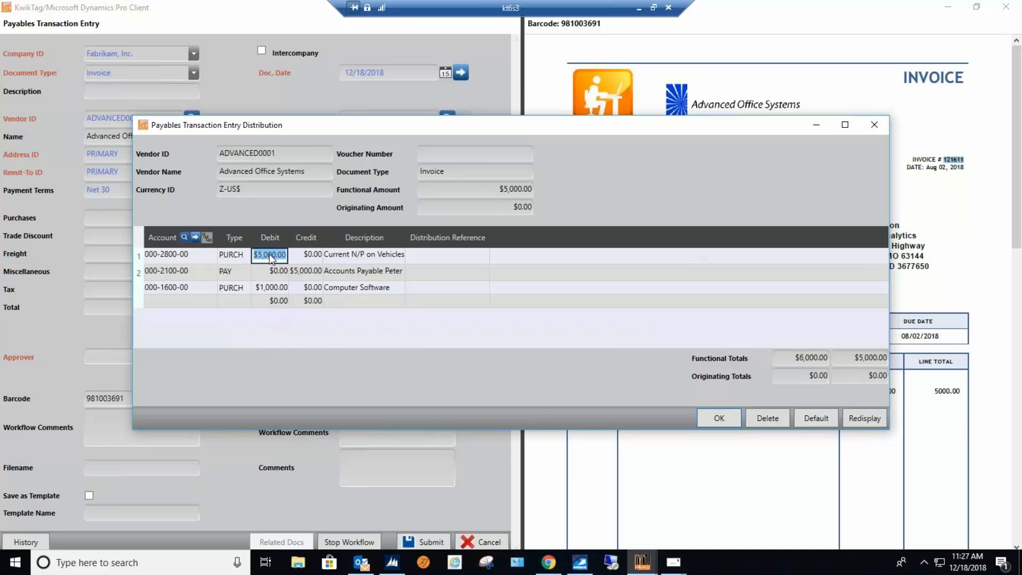
type("4000")
key("Tab")
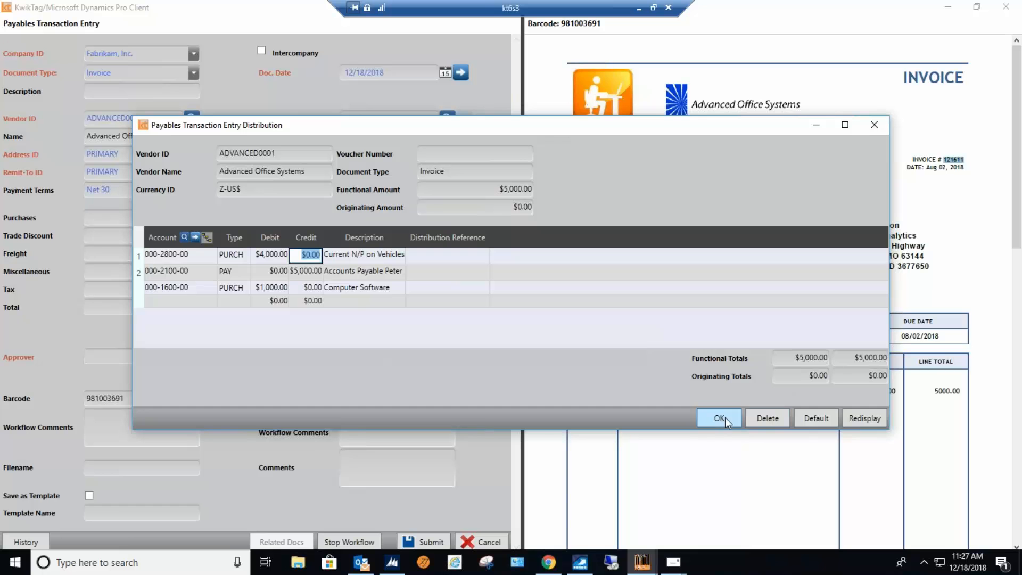
left_click(857, 420)
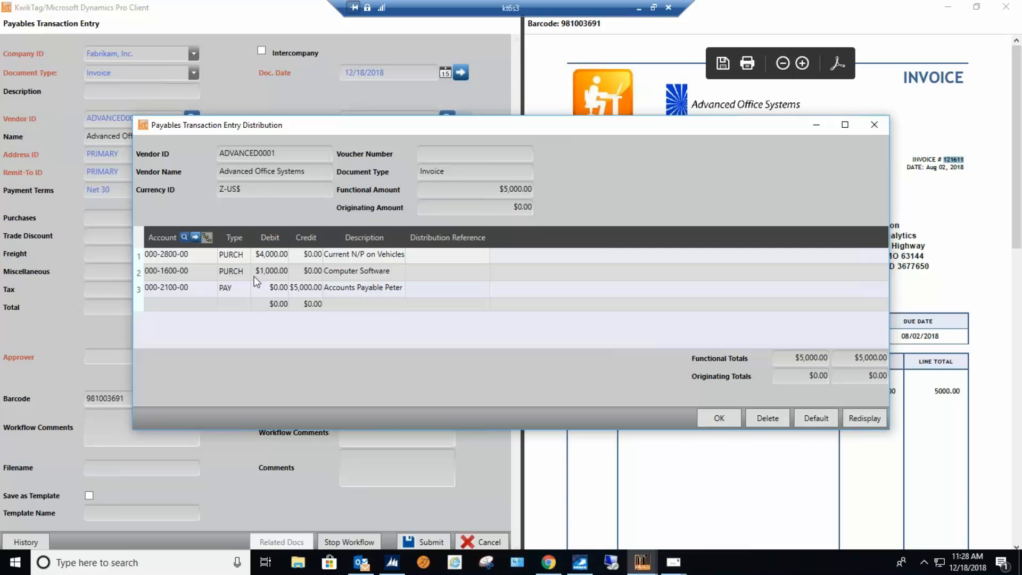
left_click(717, 418)
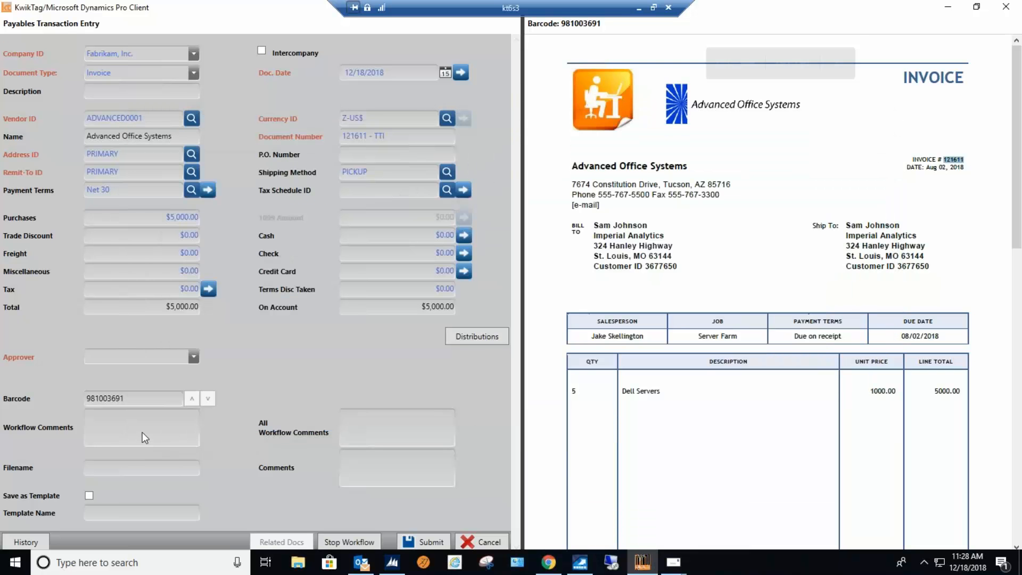
Mark the payables transaction to be saved as a template named TTI-2.
left_click(143, 433)
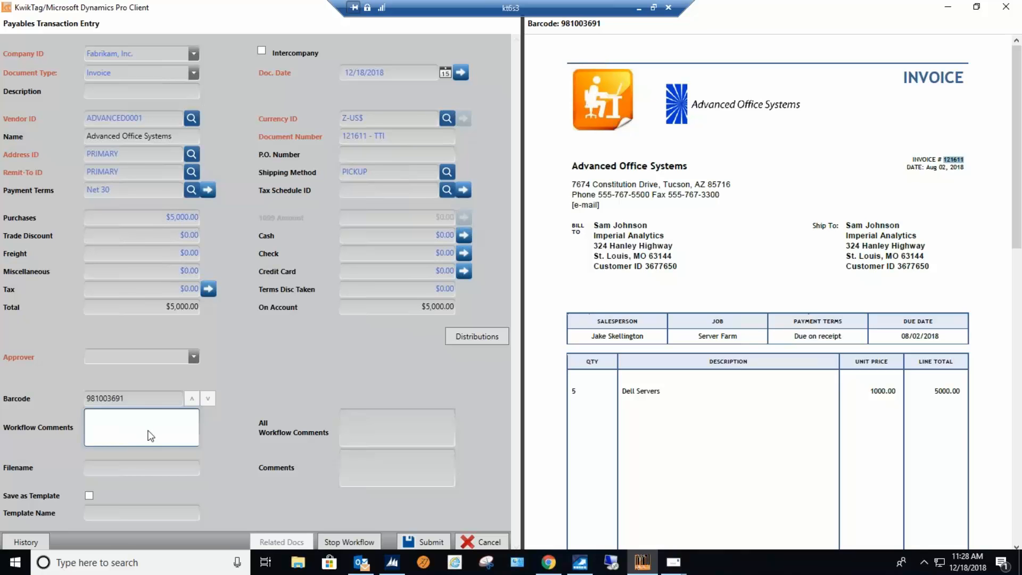
left_click(89, 496)
left_click(104, 516)
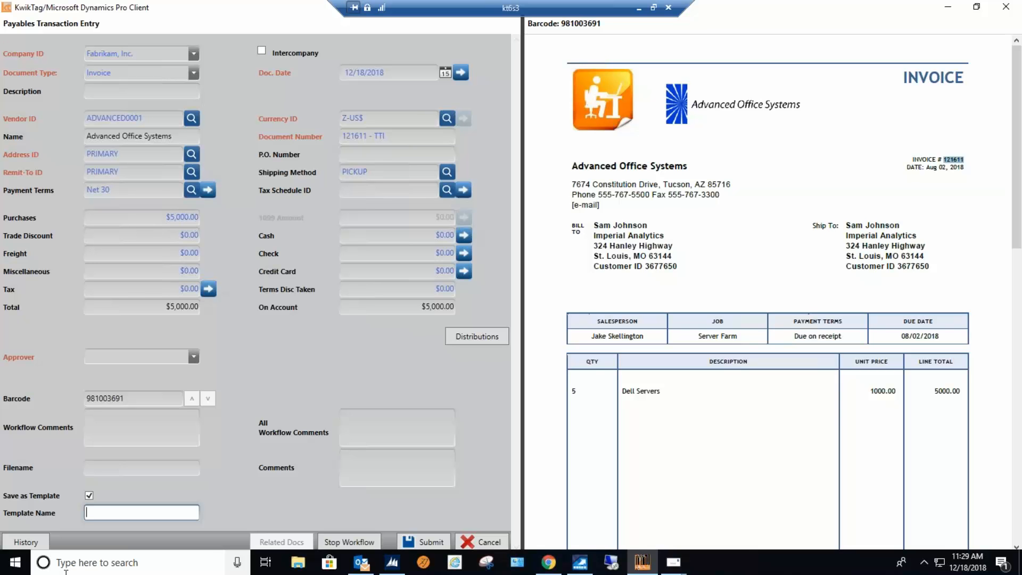
type("TTI-2")
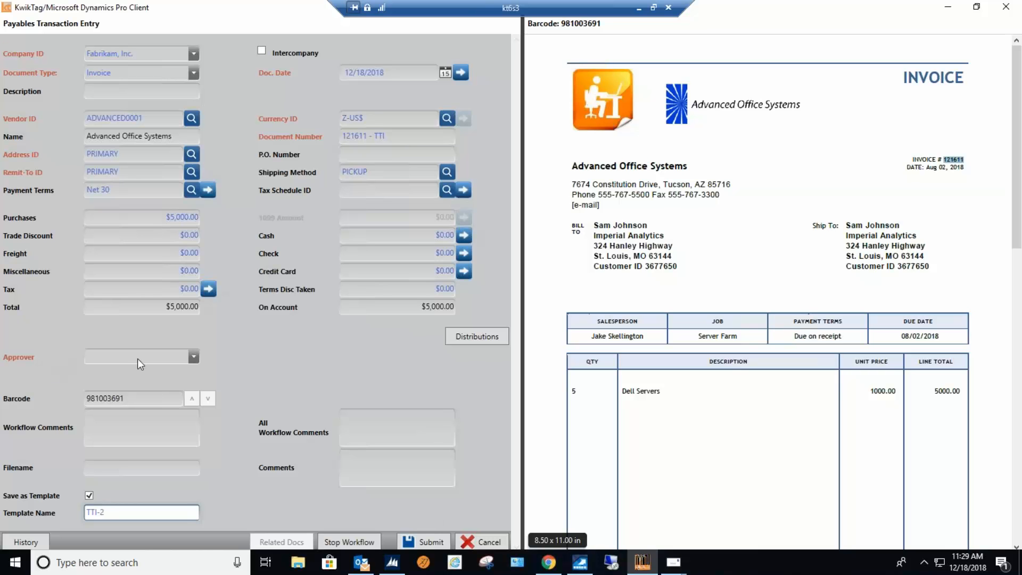
Choose the document owner's CFO account as the approver and submit the invoice to the workflow.
left_click(112, 357)
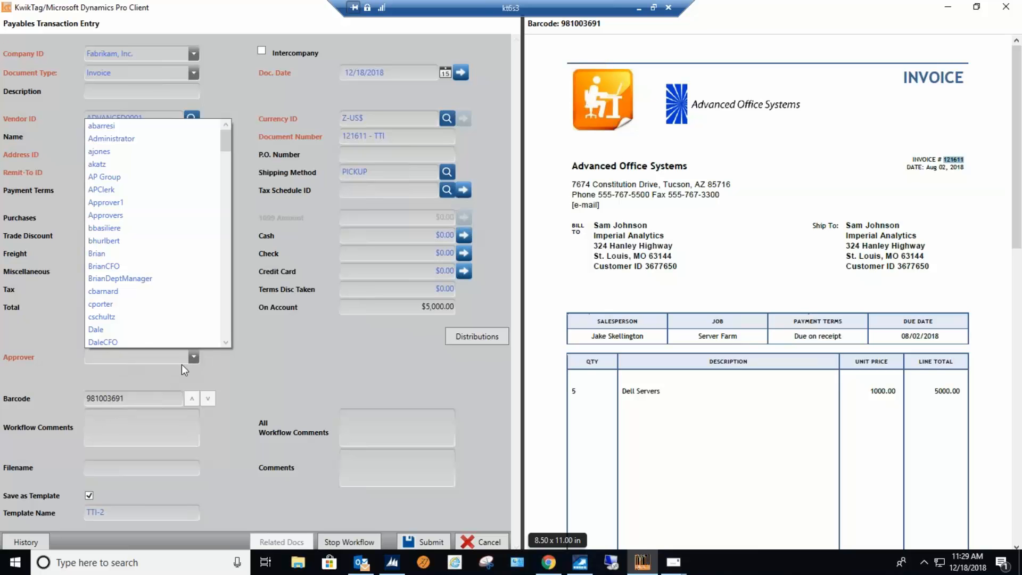
scroll(216, 331, "down", 1)
left_click(229, 330)
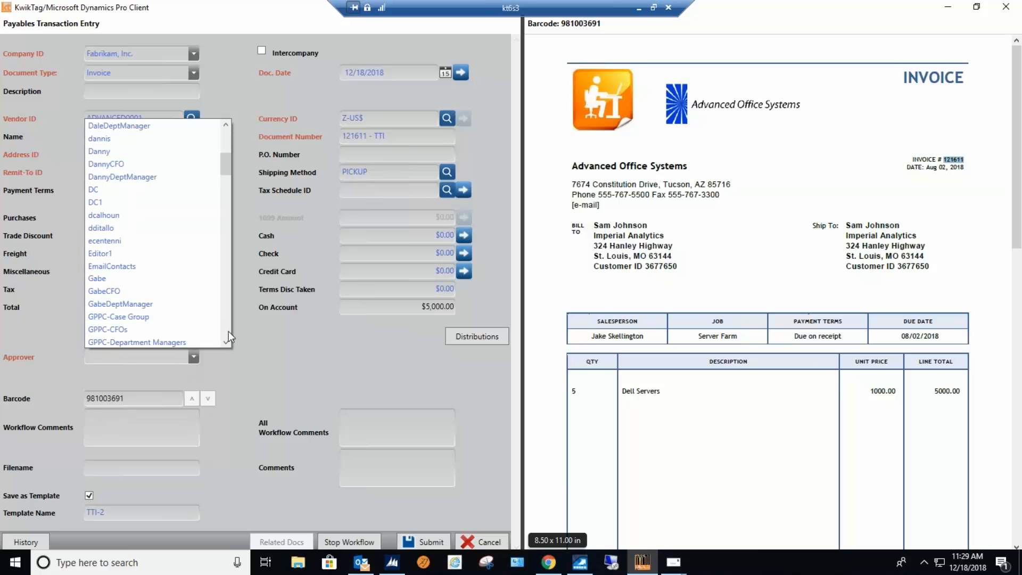
left_click_drag(226, 332, 100, 357)
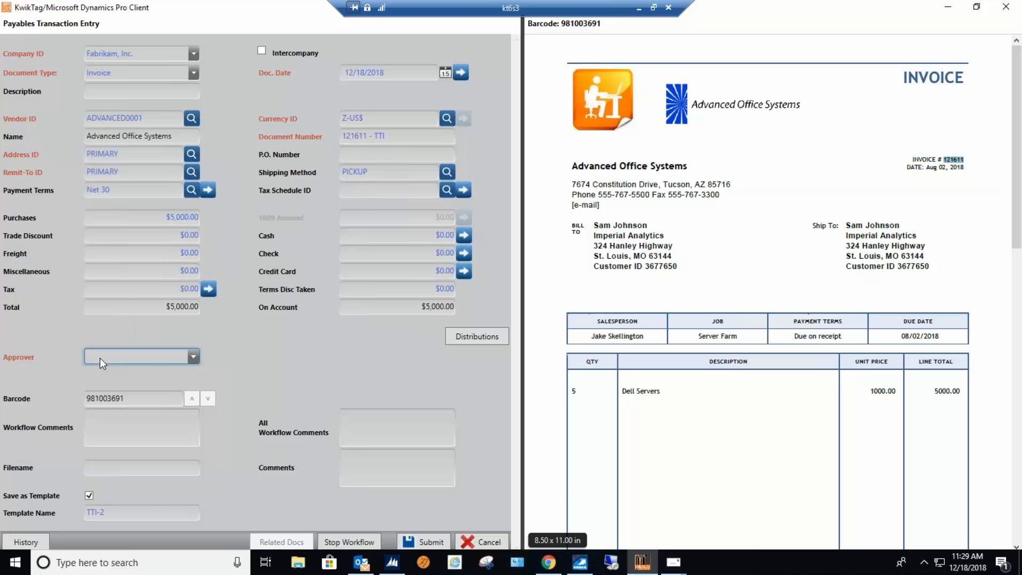
key("s")
key("c")
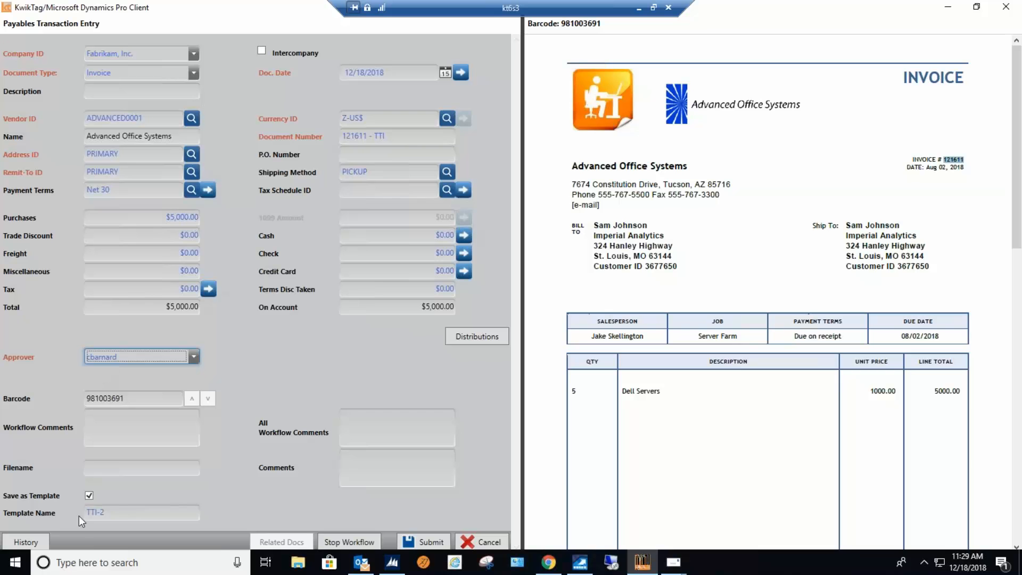
key("s")
left_click(195, 355)
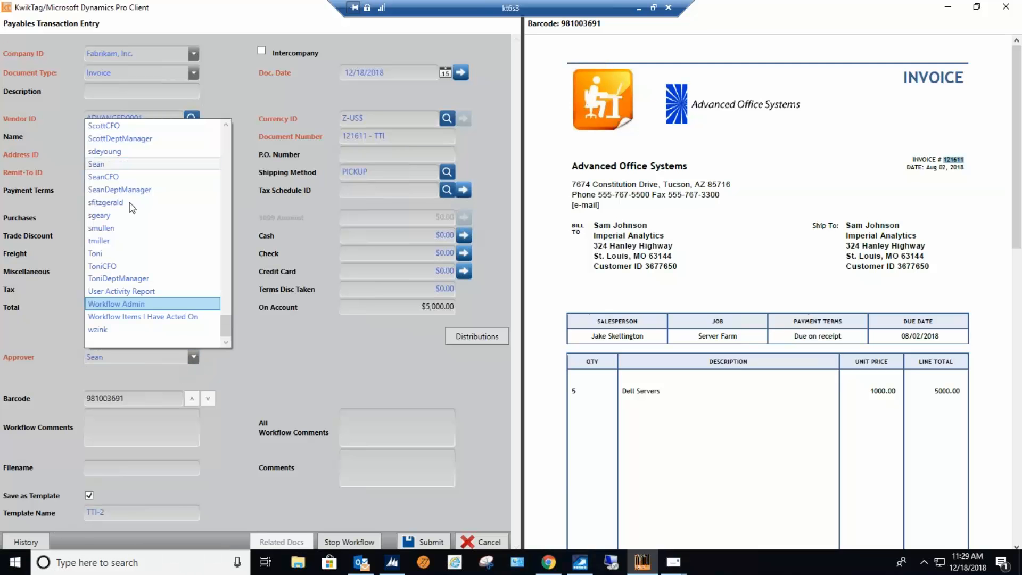
left_click(116, 176)
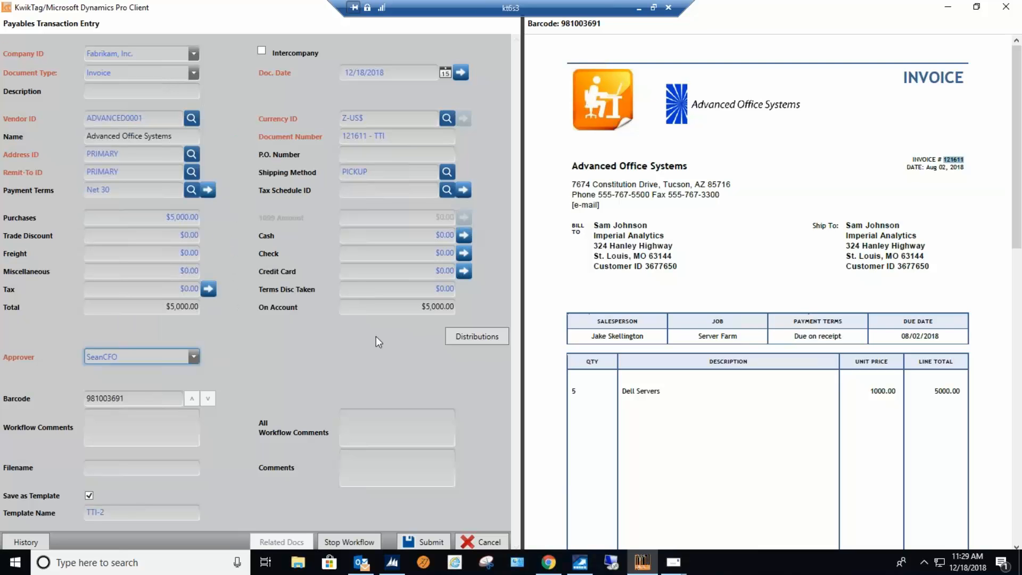
left_click(350, 357)
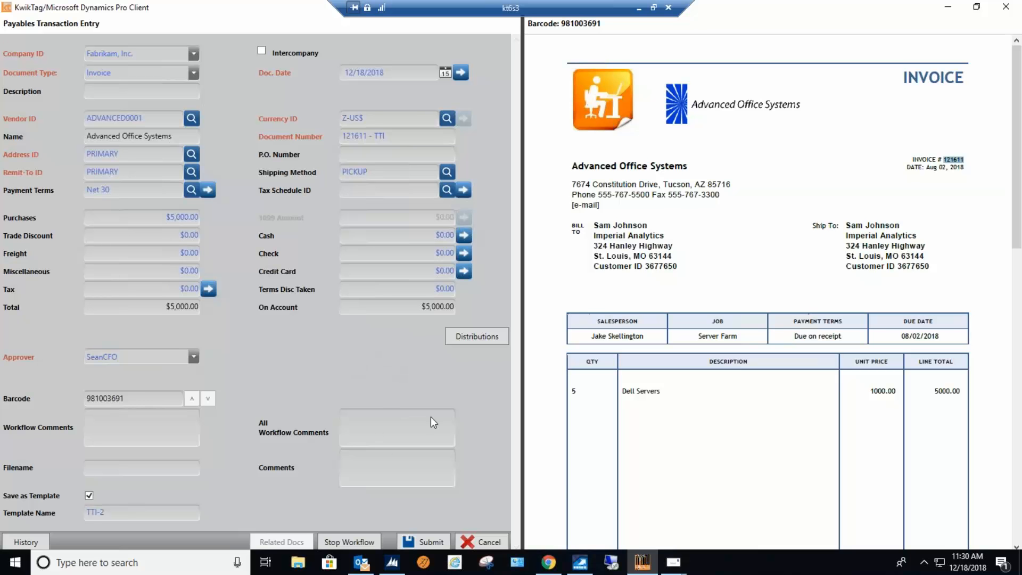
left_click(436, 541)
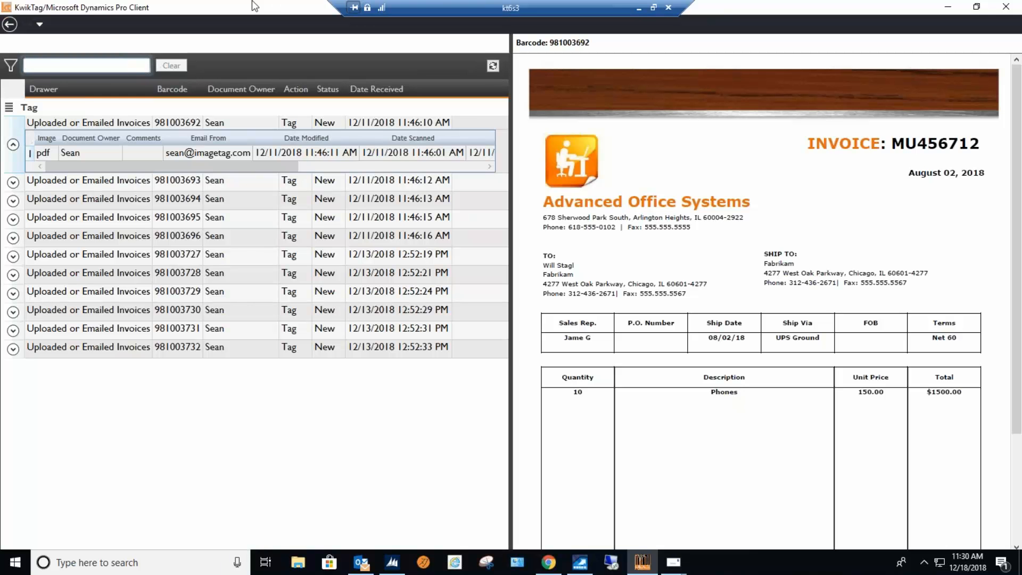
Start a New Invoice Approver Selection - Template entry for barcode 981003695 using template TTI-2, found by searching "tti", and review its distributions.
left_click(136, 181)
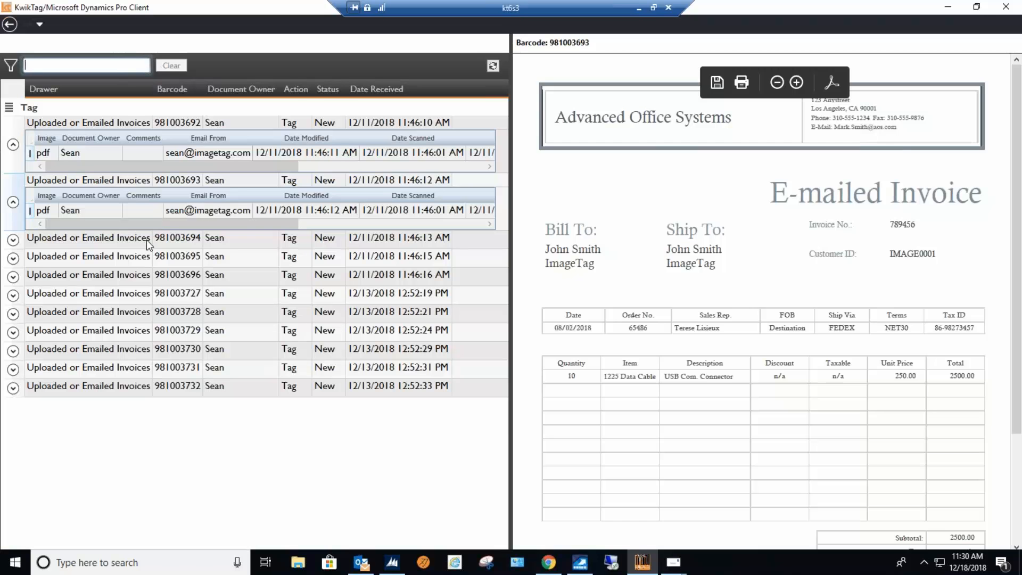
left_click(146, 239)
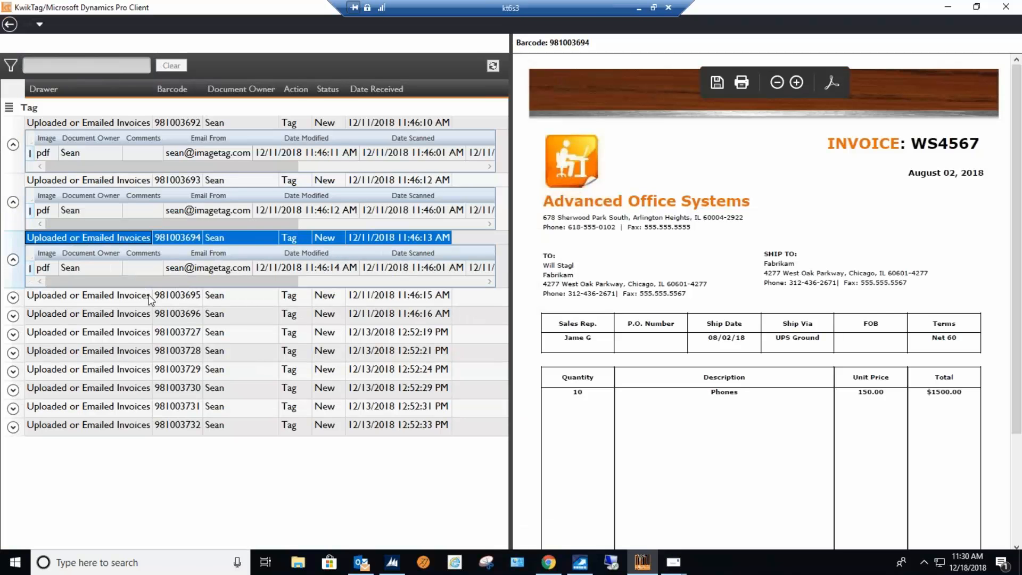
left_click(148, 299)
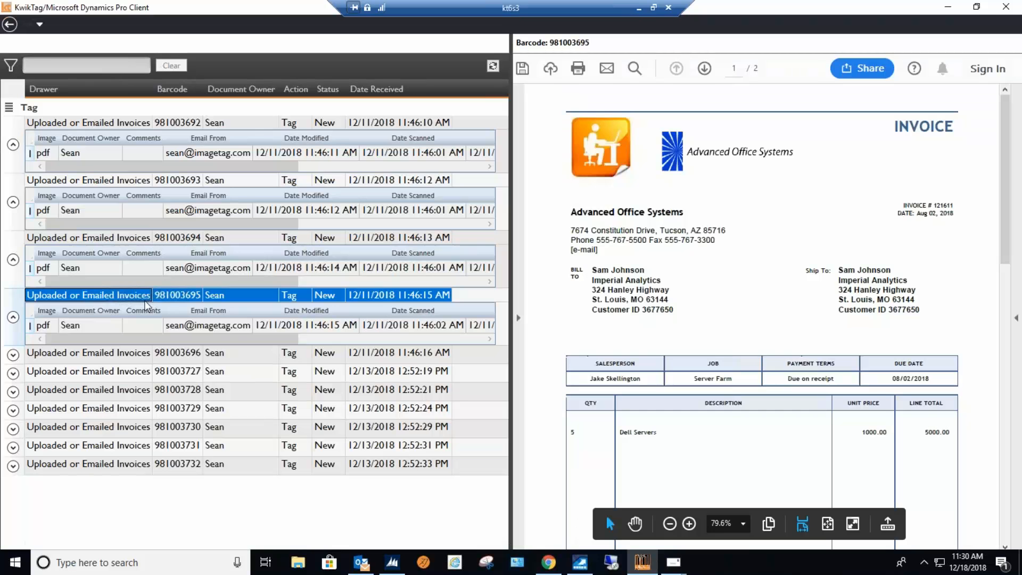
right_click(145, 297)
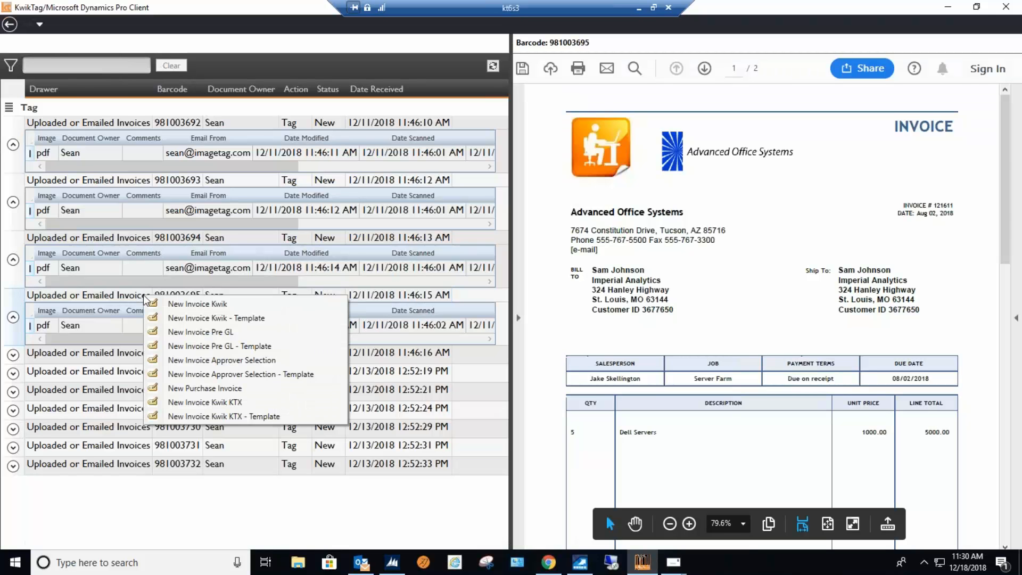
left_click(289, 375)
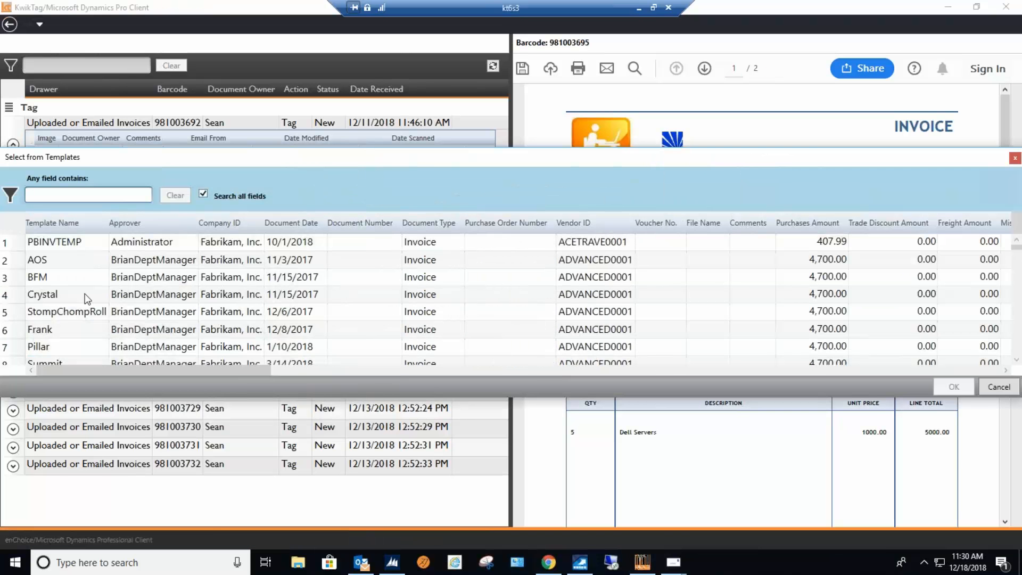
type("tti")
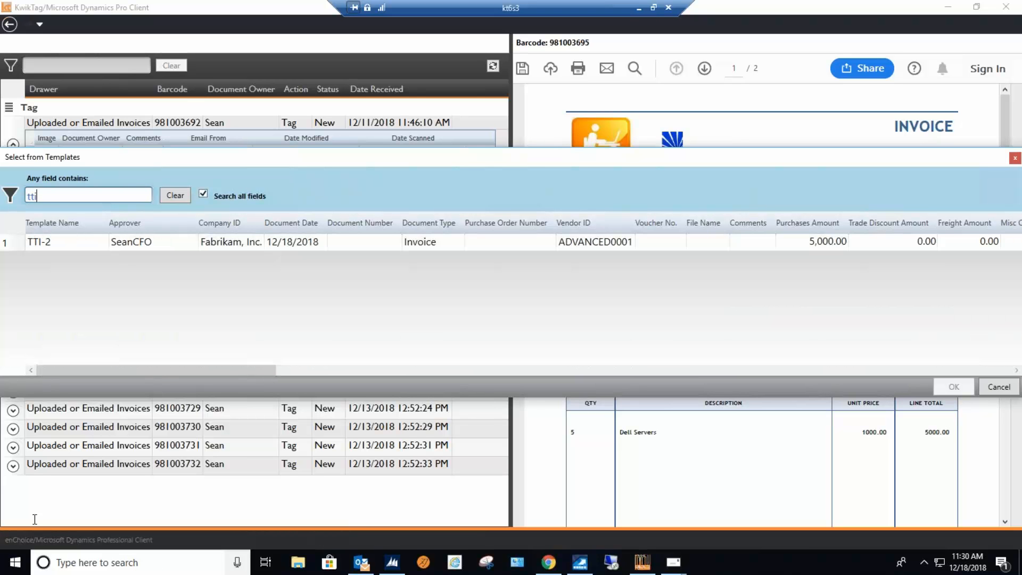
double_click(74, 245)
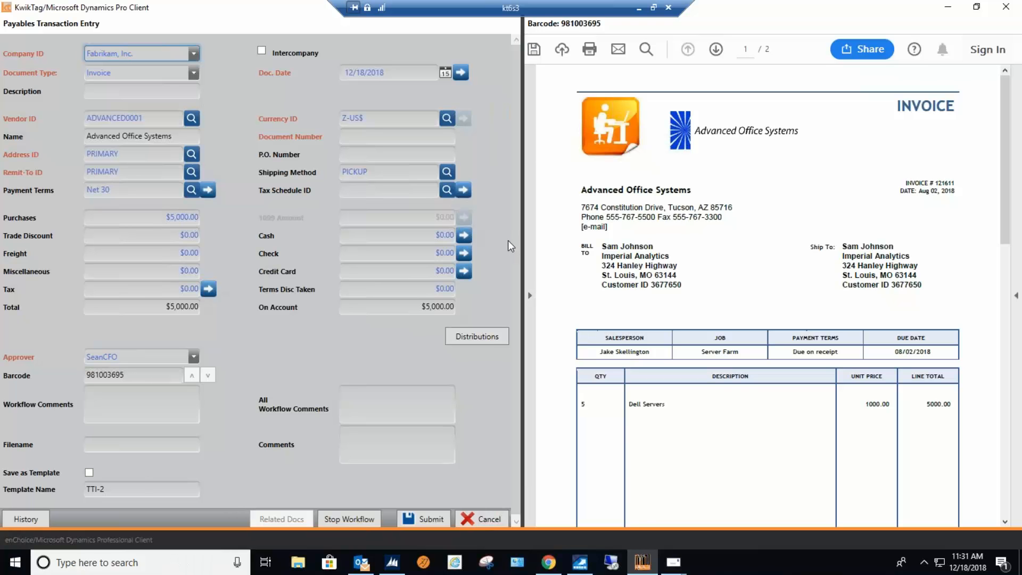
left_click(475, 340)
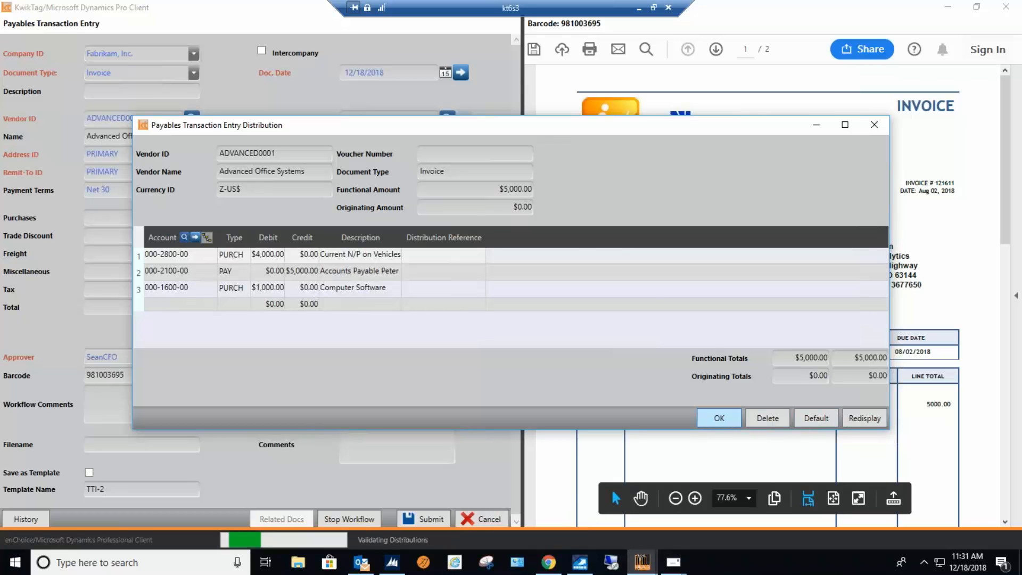
left_click(718, 418)
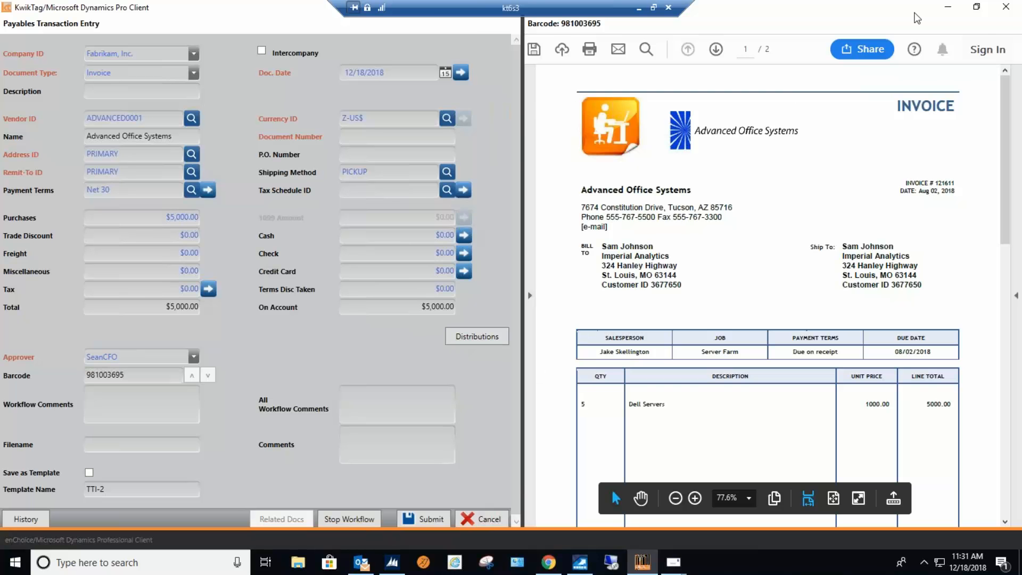
Switch to the KwikTag web client in Chrome and bring up the Tasks page of the CFO approver.
left_click(948, 8)
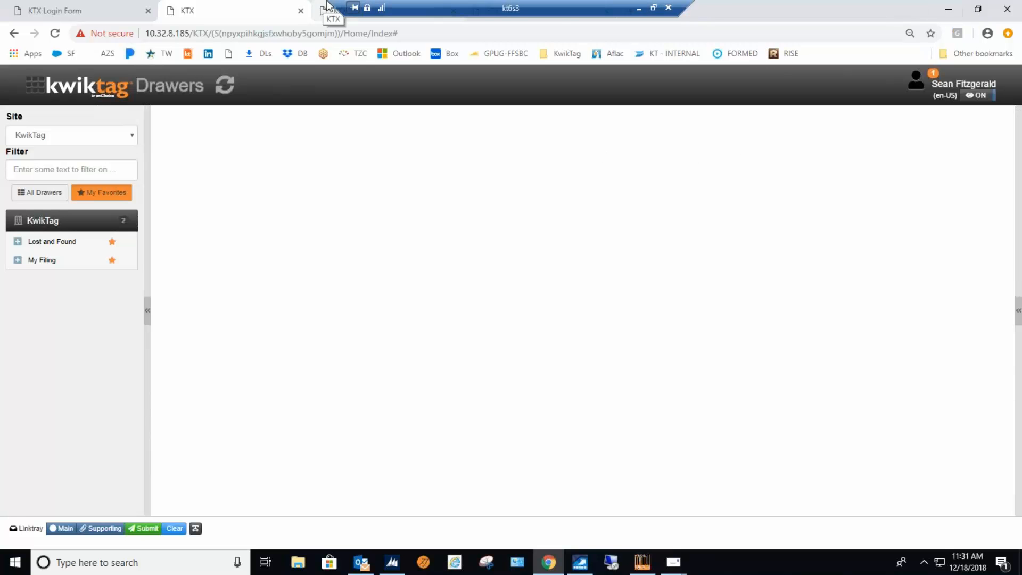
left_click_drag(335, 9, 506, 9)
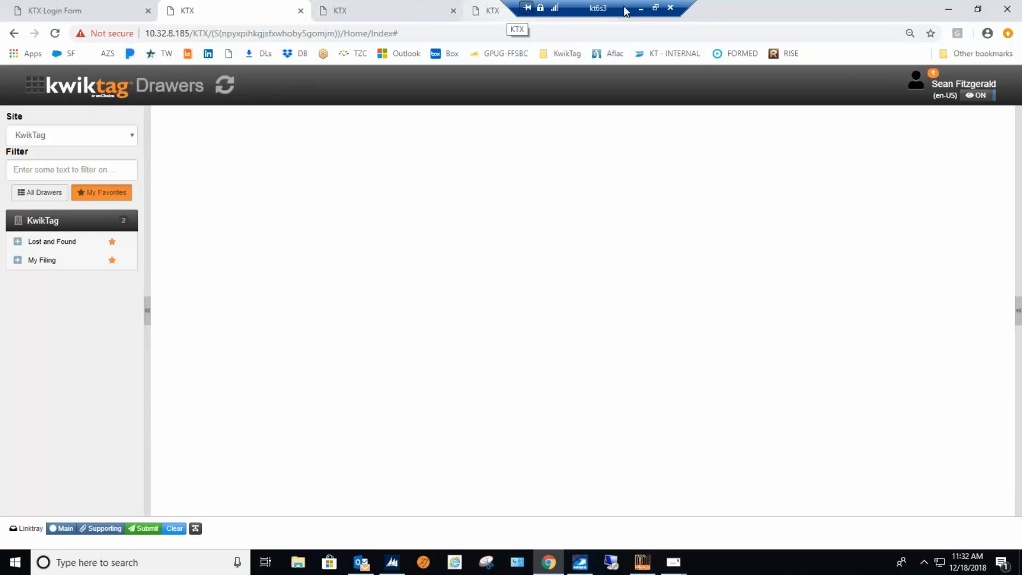
left_click_drag(610, 13, 830, 12)
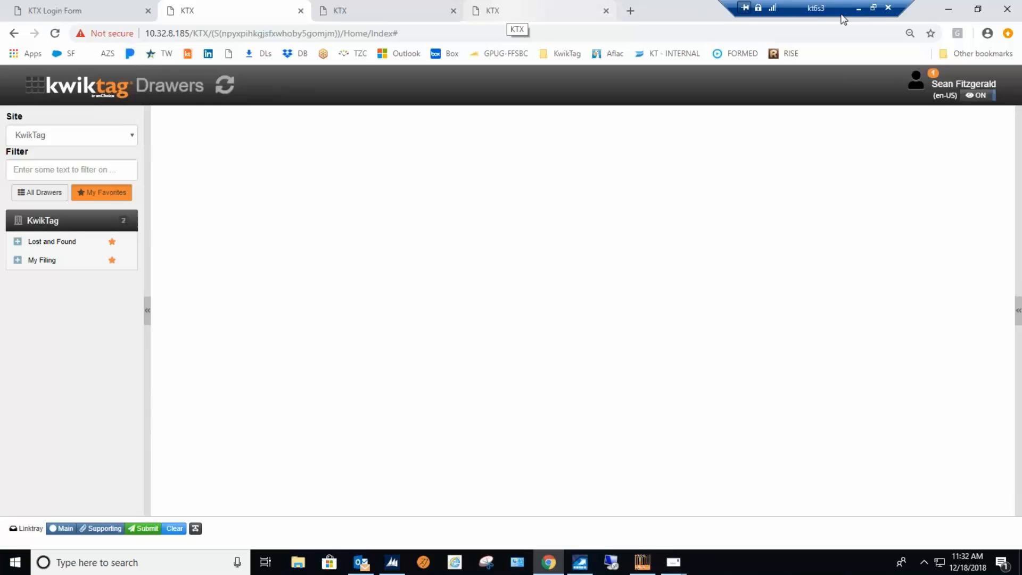
left_click(359, 8)
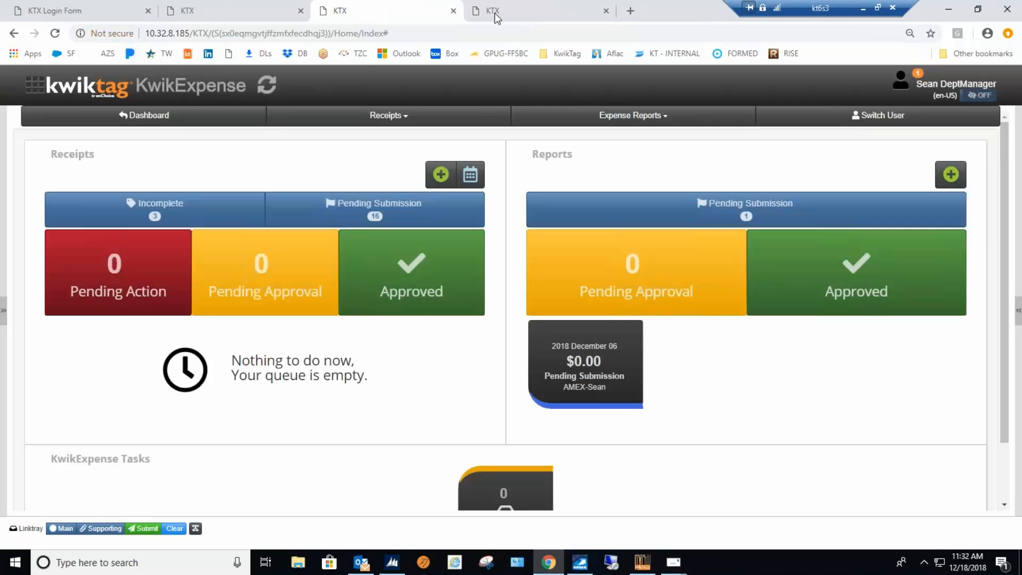
left_click(513, 10)
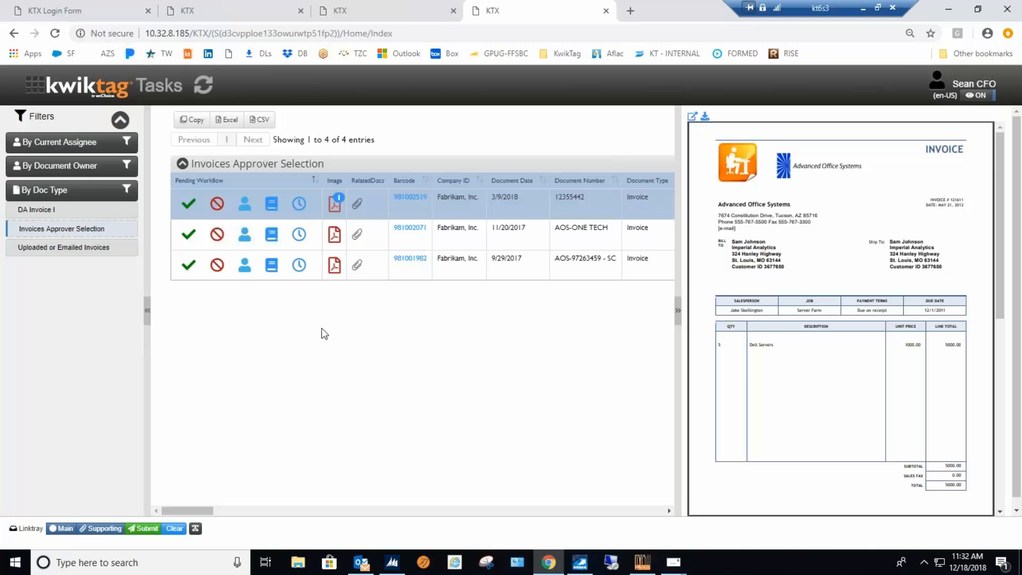
Refresh the task list, show only the Invoices Approver Selection documents and collapse the filters.
left_click(203, 87)
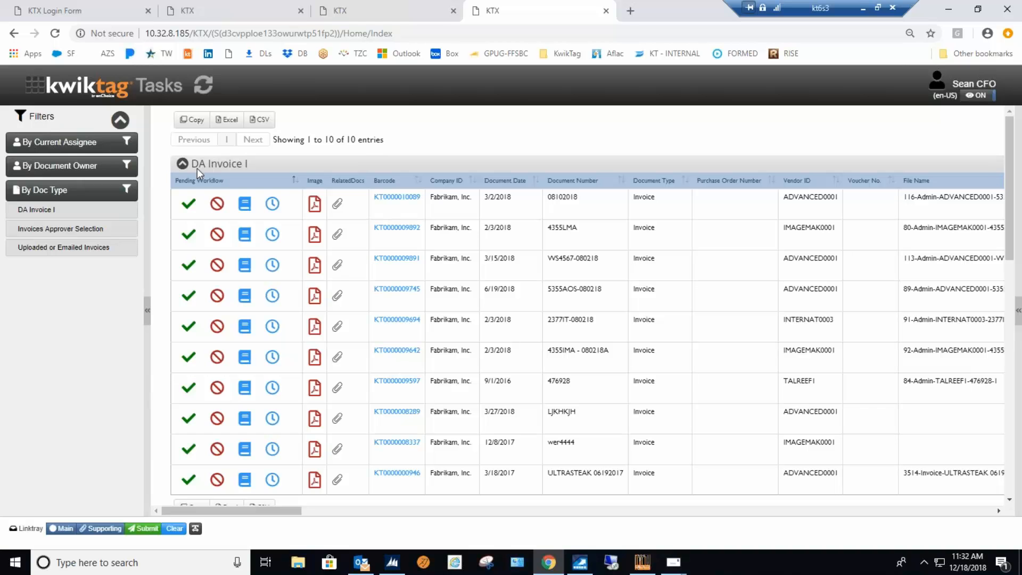
left_click(455, 227)
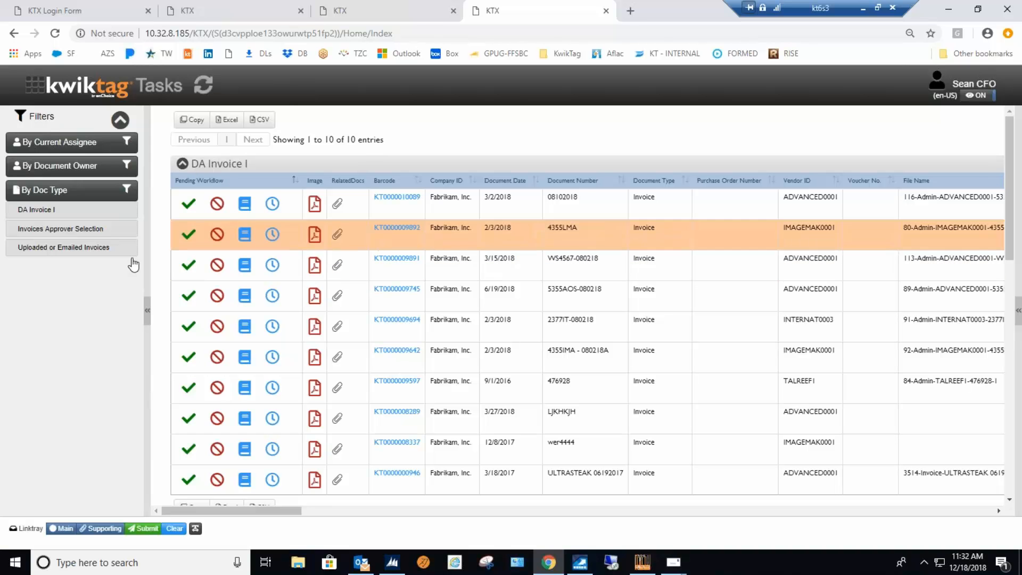
left_click(45, 230)
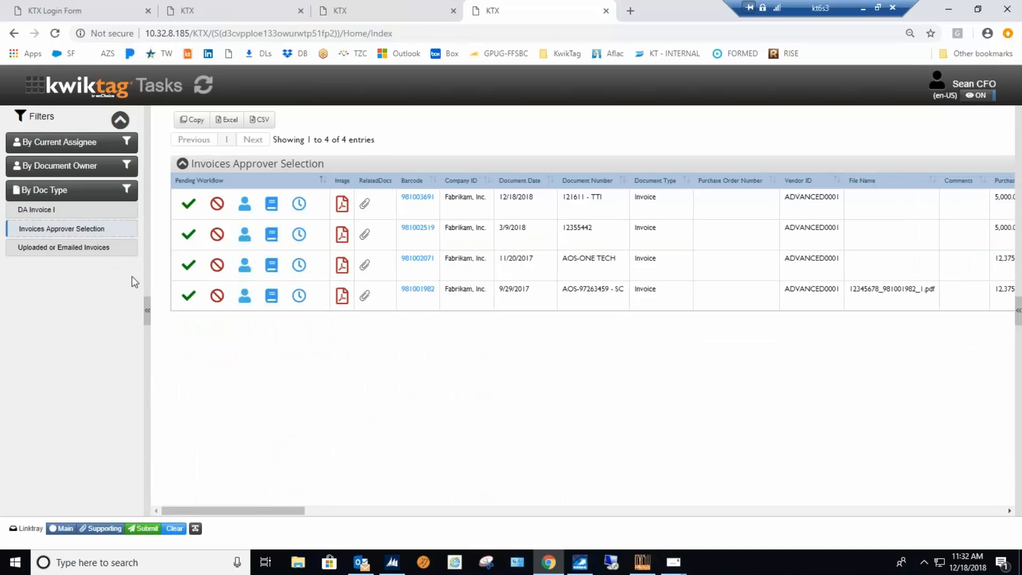
left_click(150, 320)
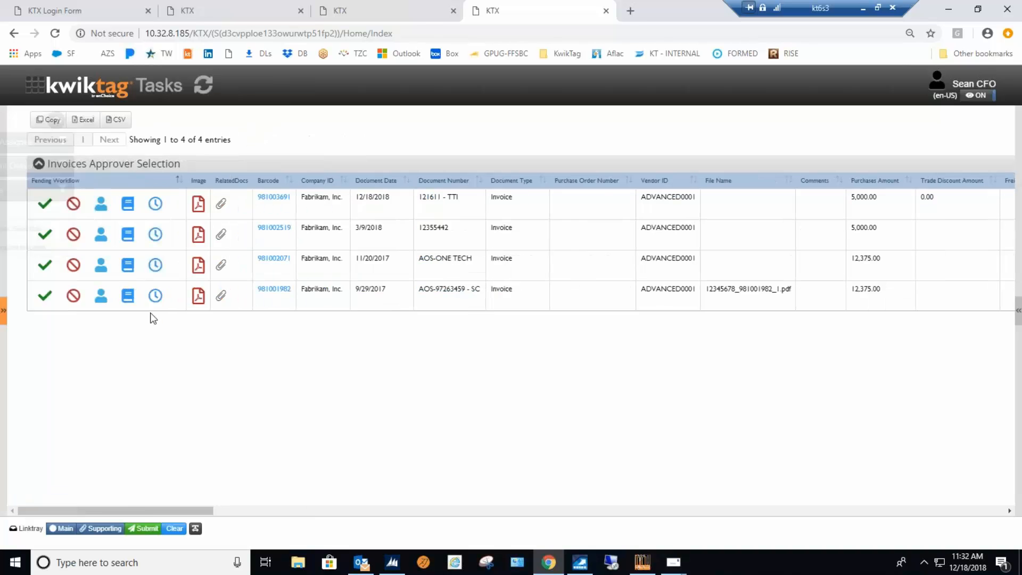
Preview the submitted "TTI" invoice in a widened image pane and display its GL distributions.
left_click(458, 212)
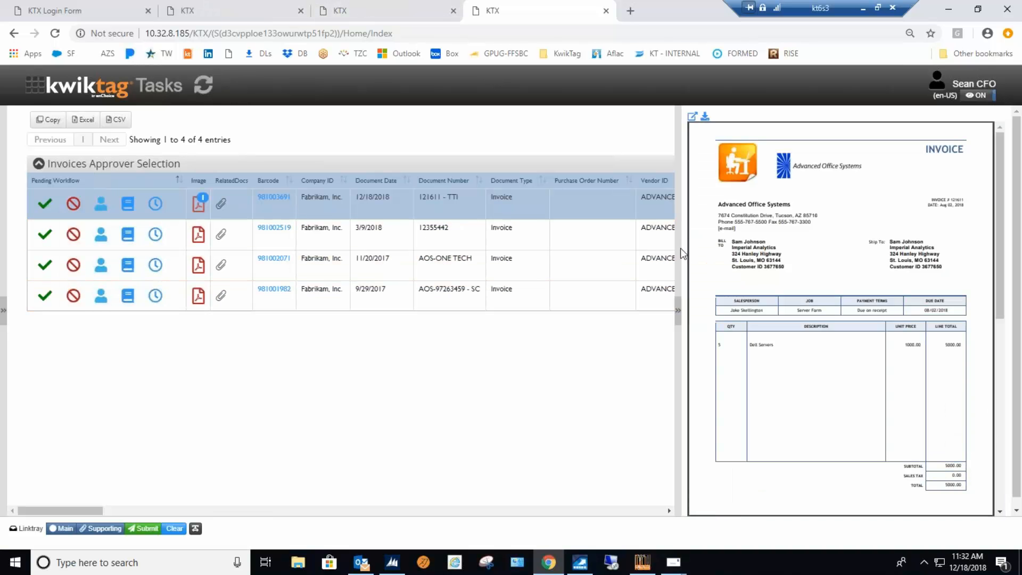
left_click_drag(677, 249, 551, 260)
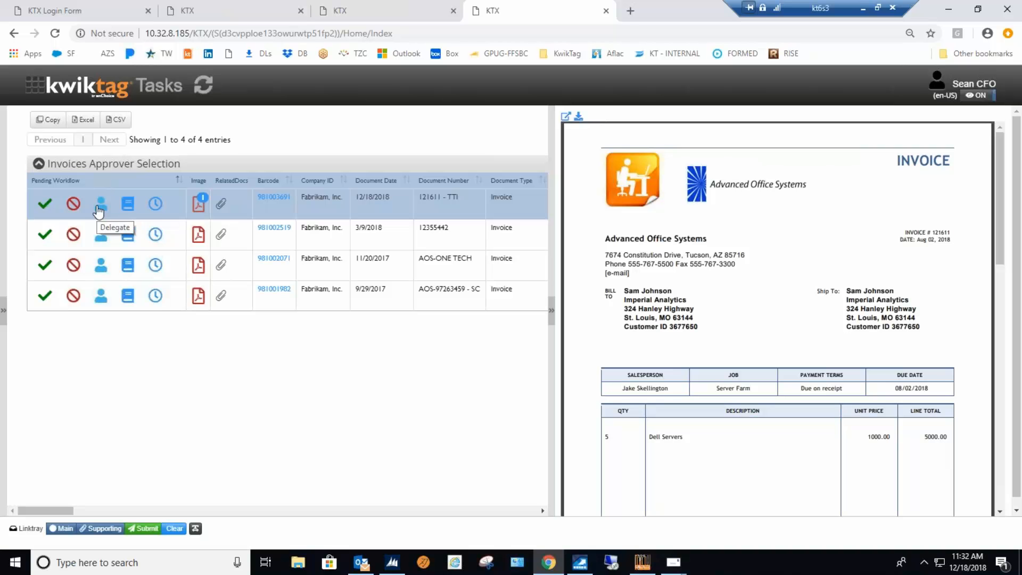
left_click(134, 206)
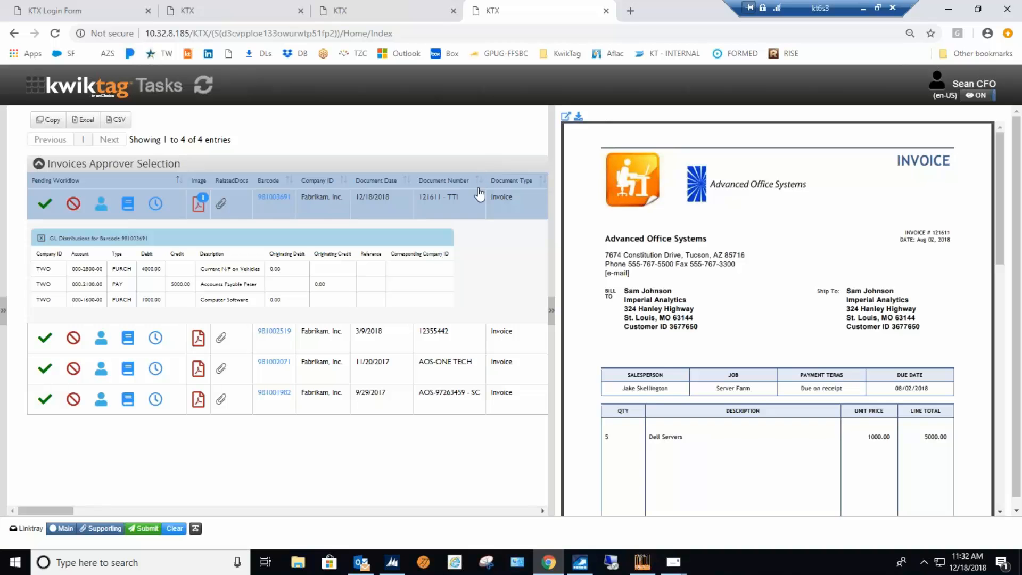
left_click(101, 205)
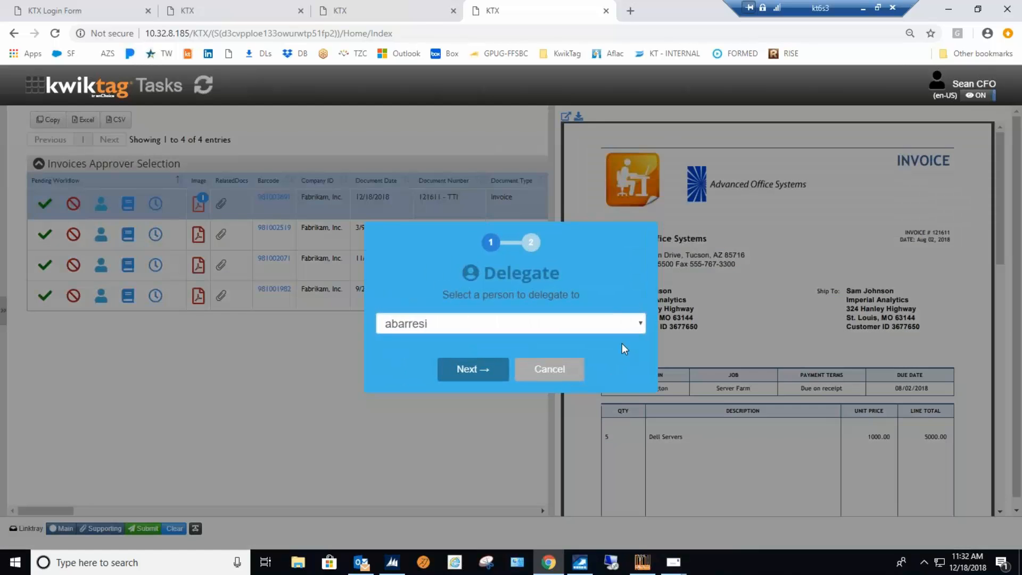
left_click(640, 324)
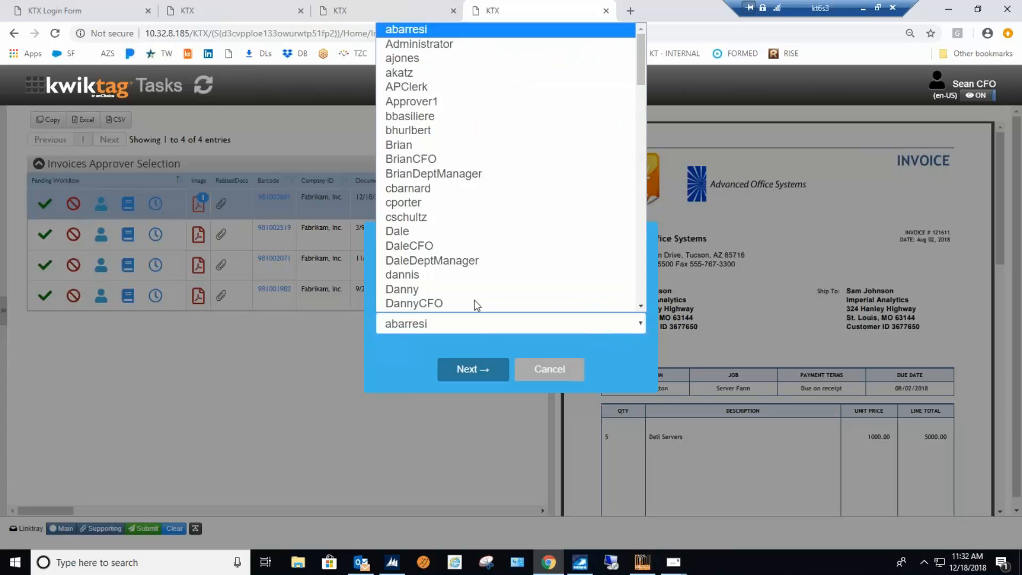
left_click(418, 290)
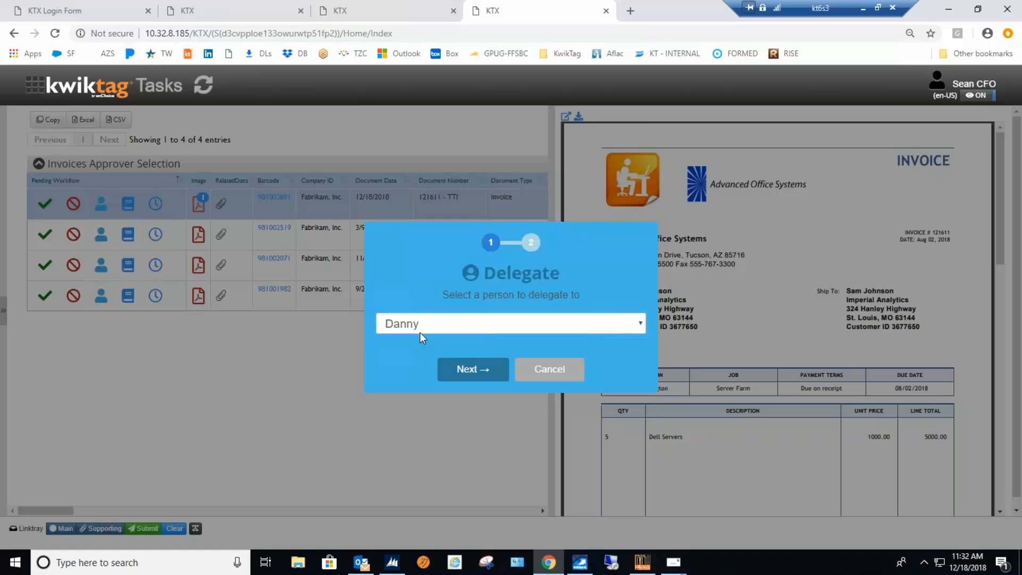
left_click(551, 375)
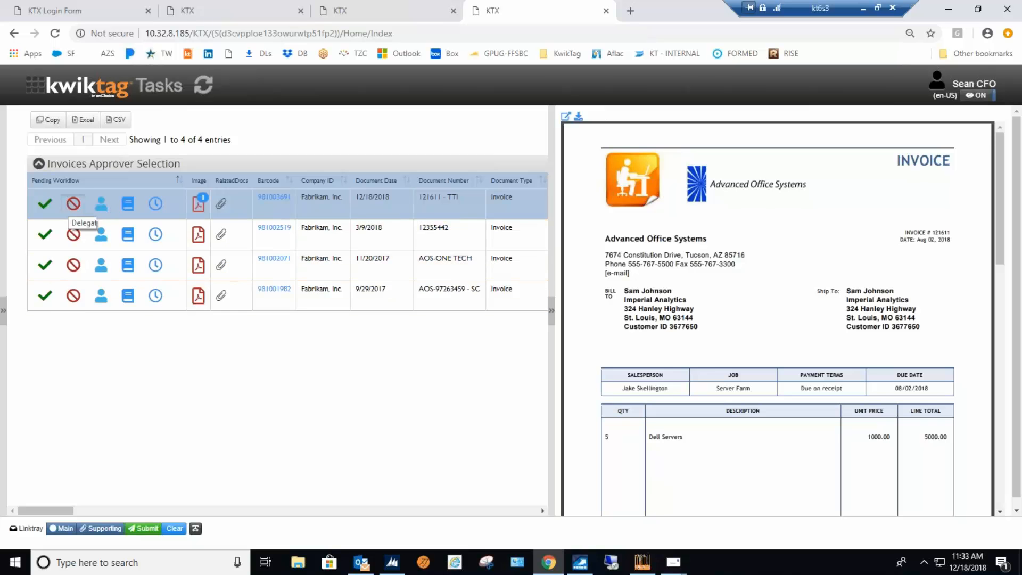
left_click(74, 203)
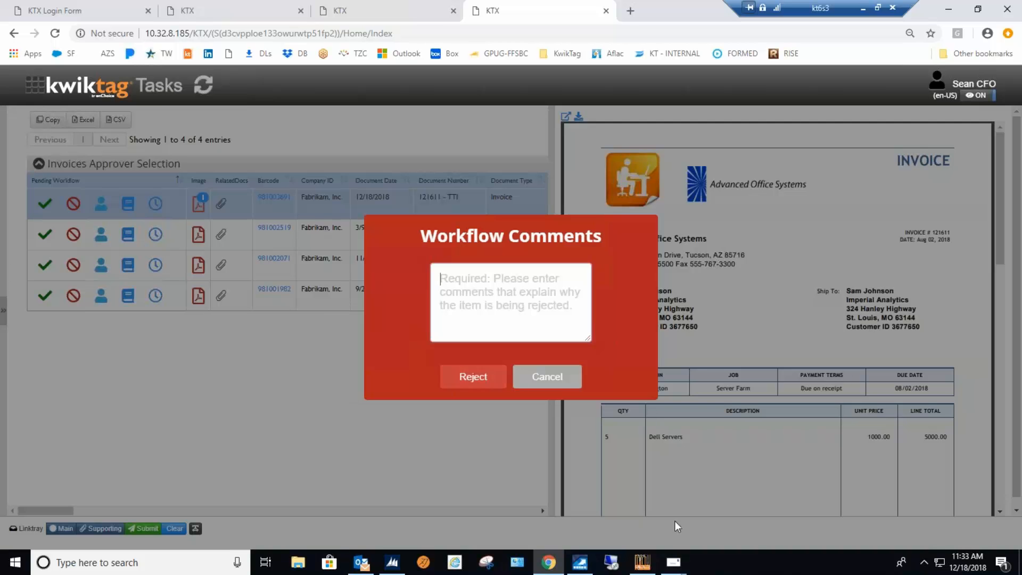
left_click(560, 378)
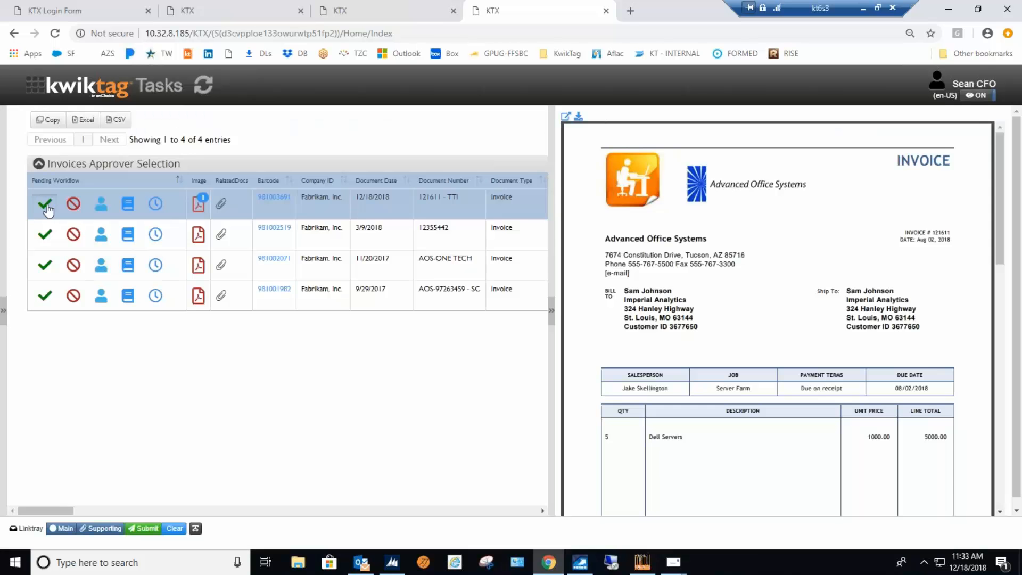
Approve the 121611 - TTI invoice without workflow comments and preview the 12355442 invoice.
left_click(45, 204)
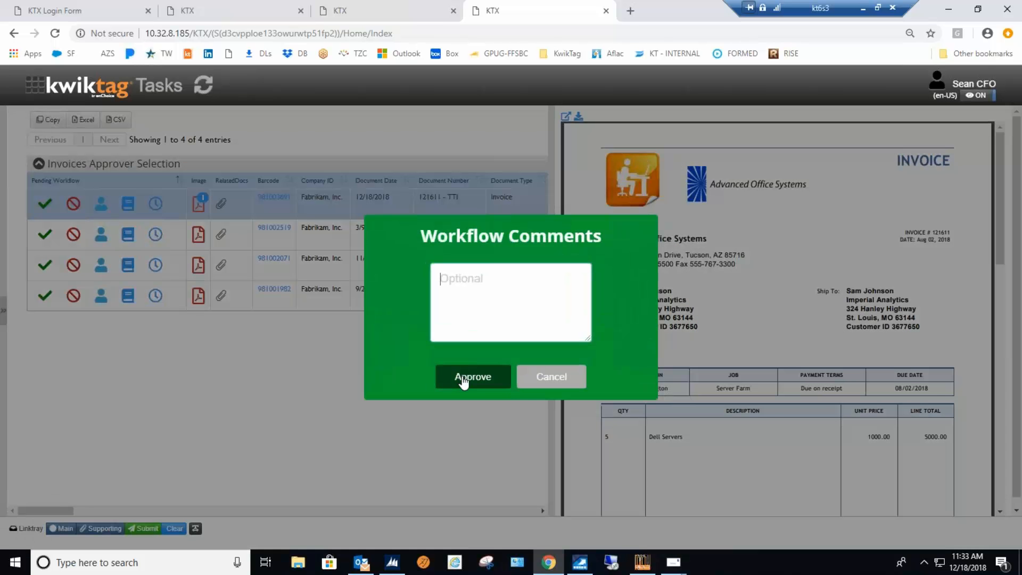
left_click(463, 379)
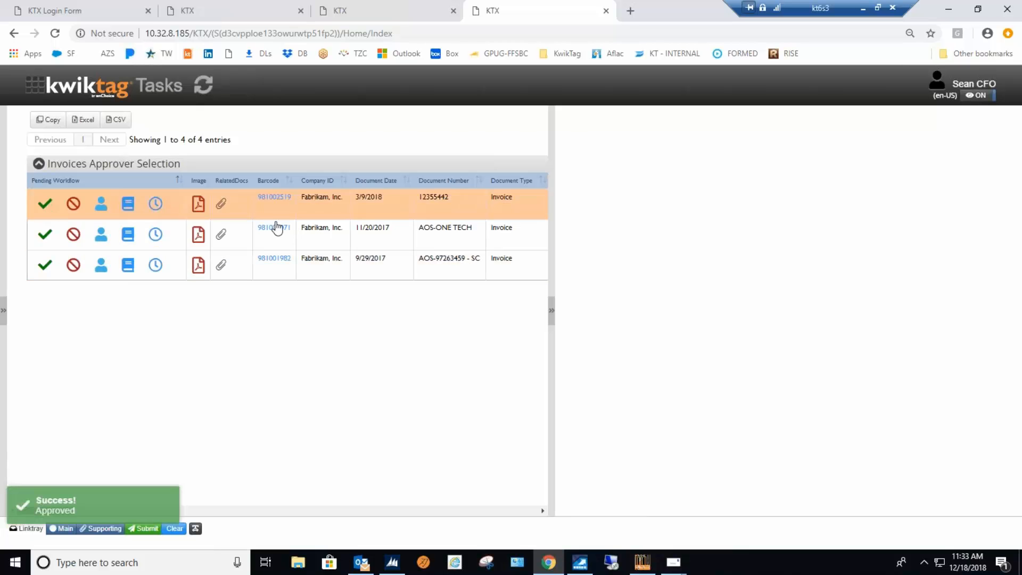
left_click(327, 210)
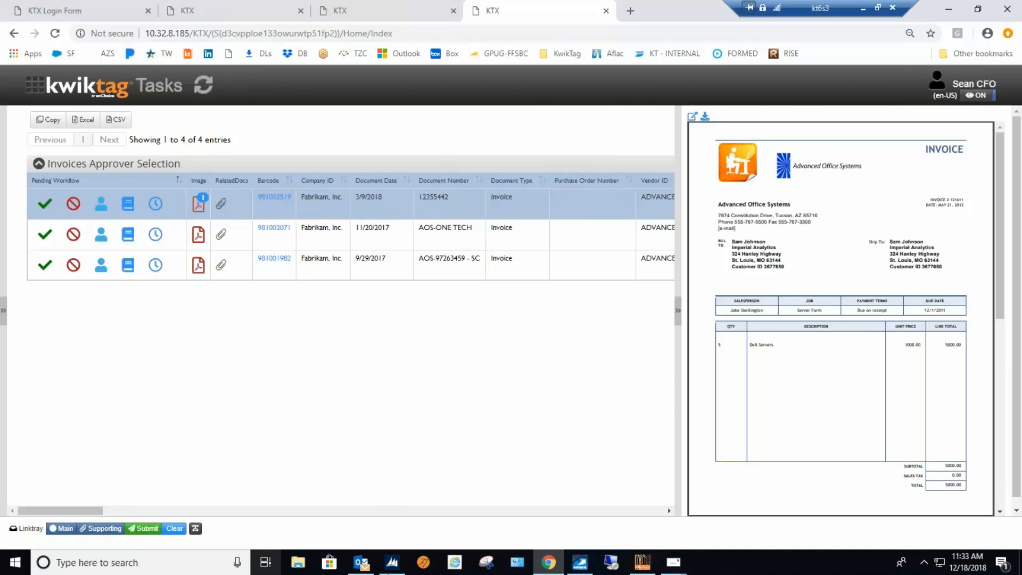
Switch to Outlook, open the approval request email for barcode 981003691, and view its attached invoice PDF before closing the PDF.
left_click(359, 562)
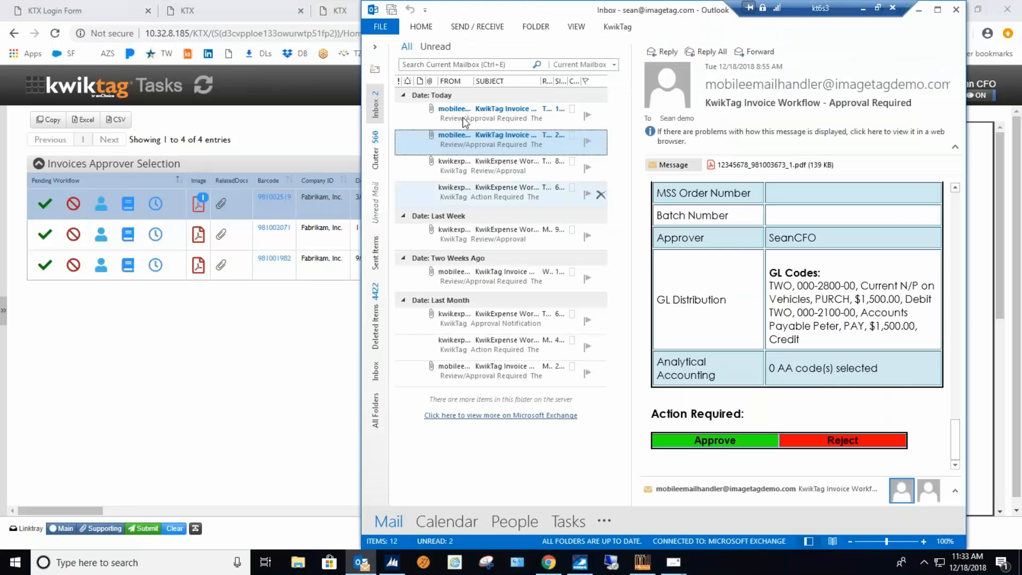
left_click(504, 113)
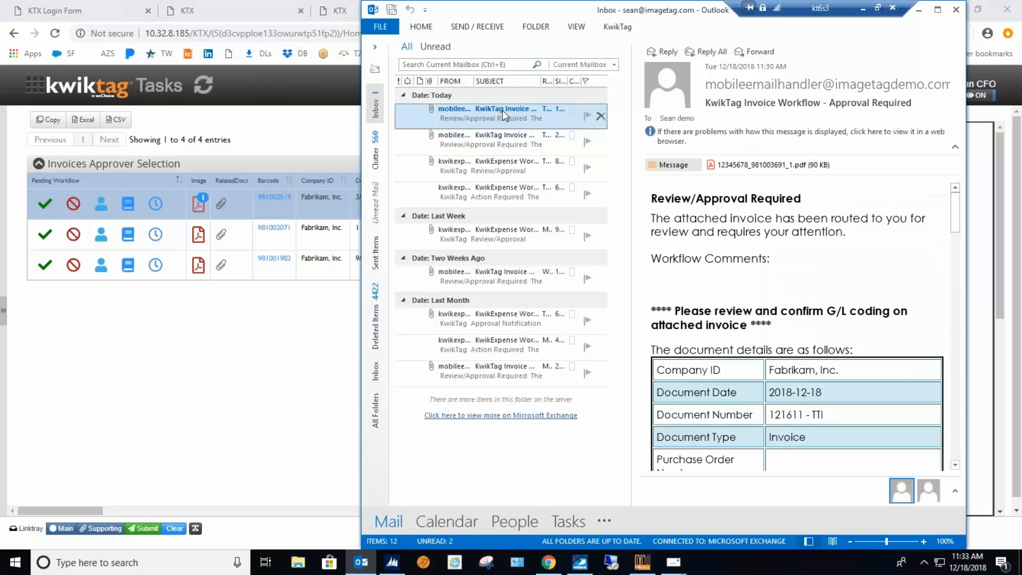
double_click(489, 116)
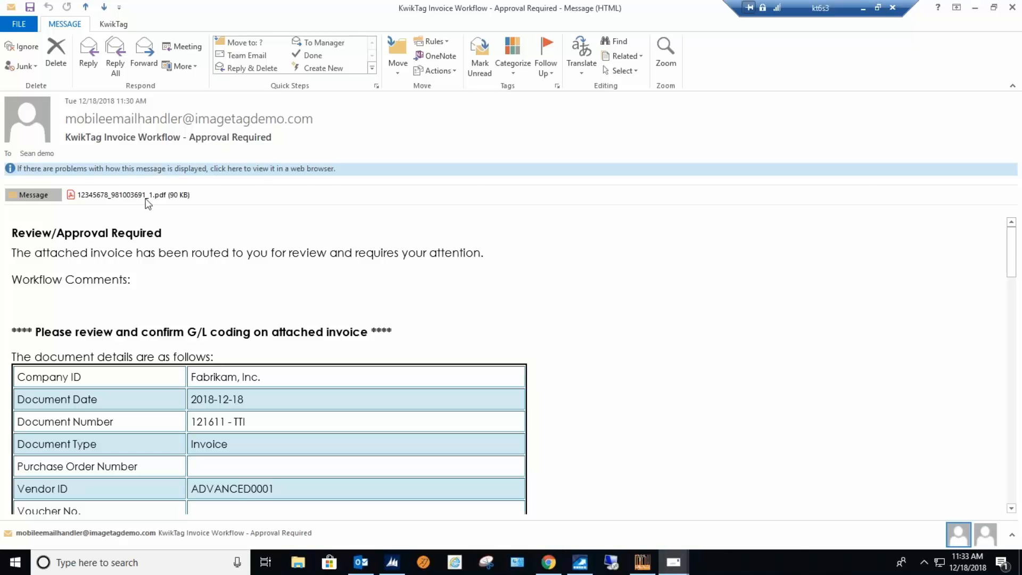
left_click(104, 196)
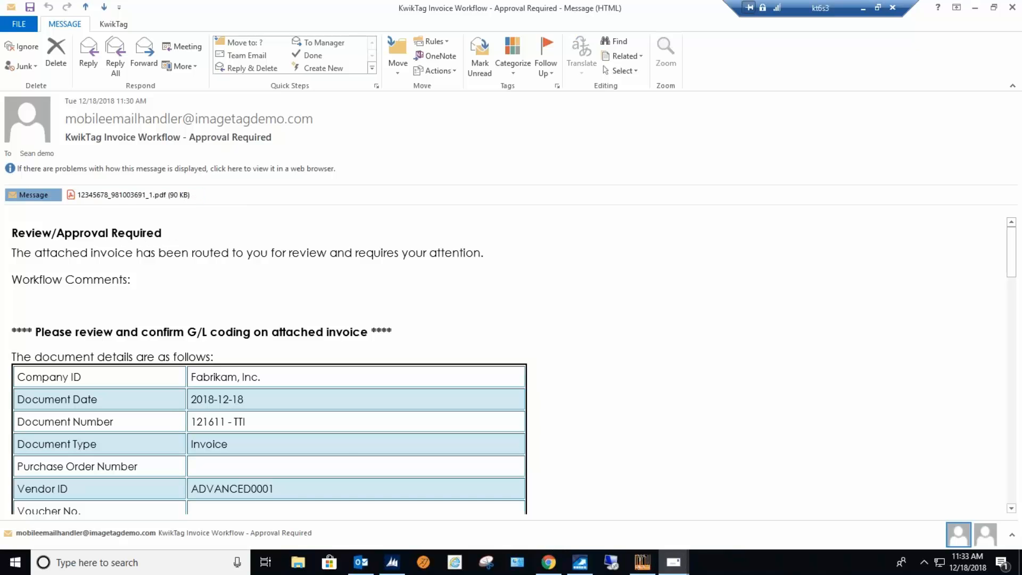
scroll(644, 314, "down", 3)
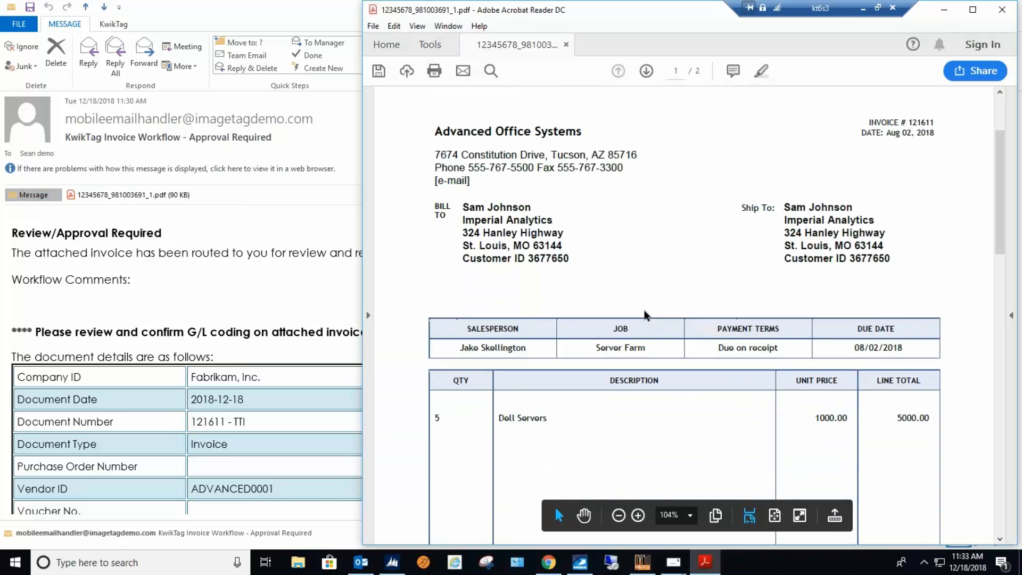
scroll(644, 314, "up", 2)
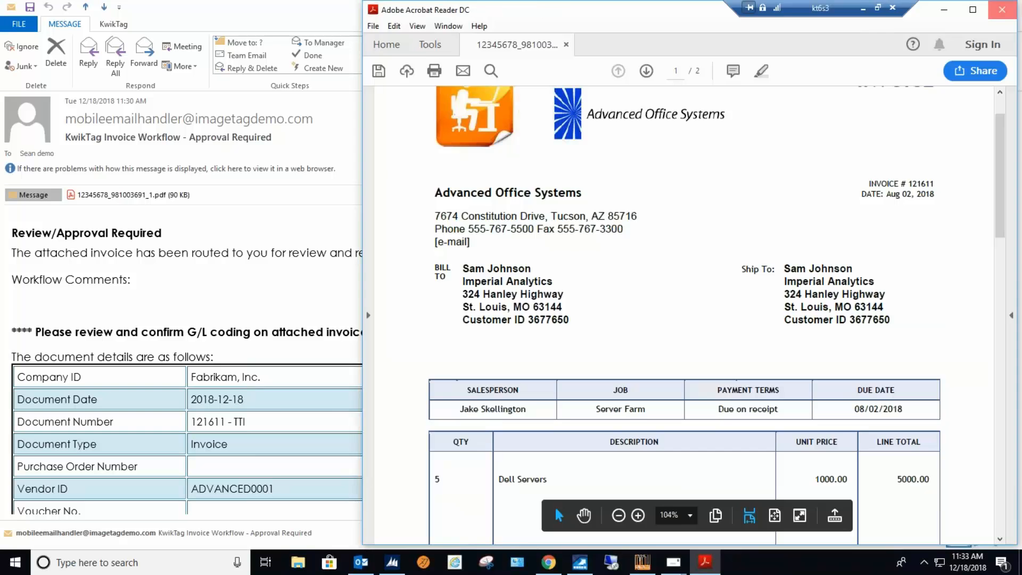
left_click(1001, 10)
Review the invoice details and GL codes in the email, send the generated Approve reply, and minimize the mail windows.
left_click_drag(276, 421, 140, 423)
scroll(403, 420, "down", 10)
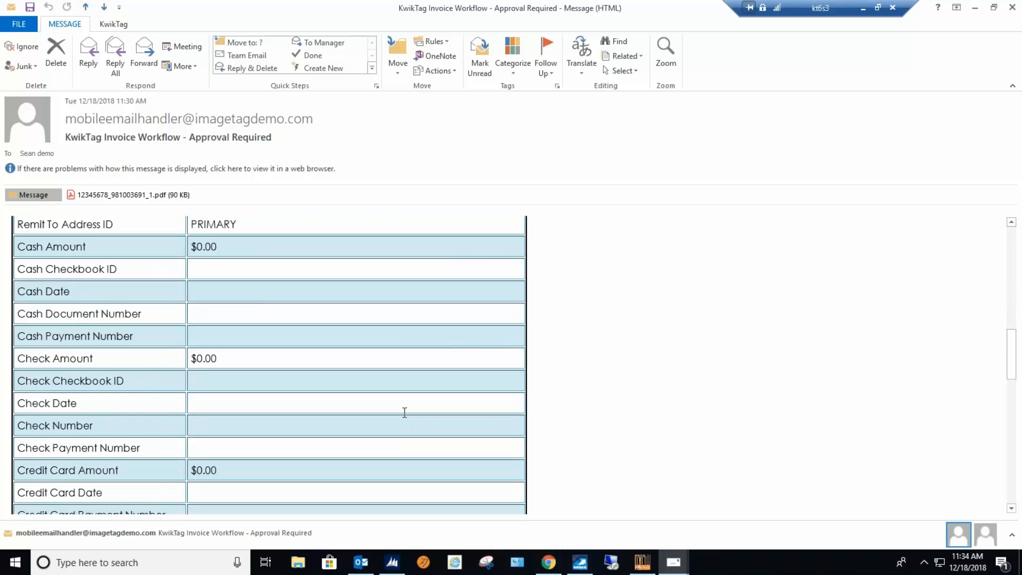
scroll(404, 412, "down", 10)
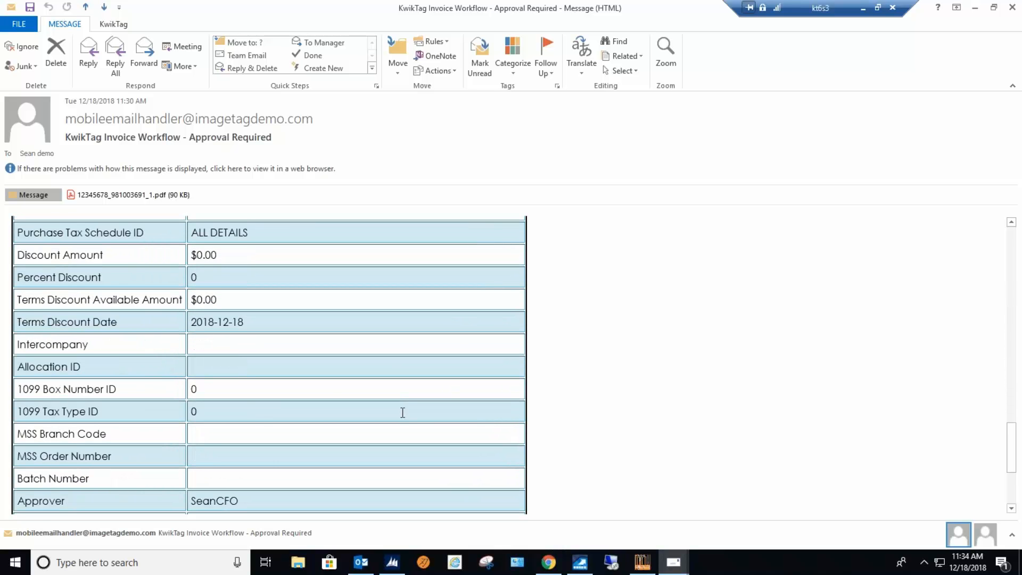
scroll(403, 413, "down", 3)
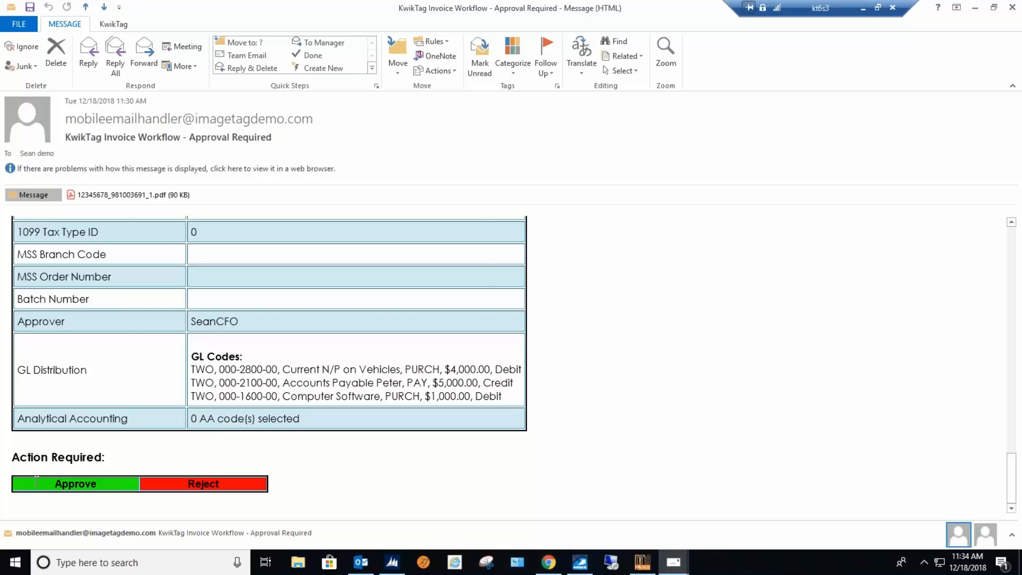
left_click(91, 487)
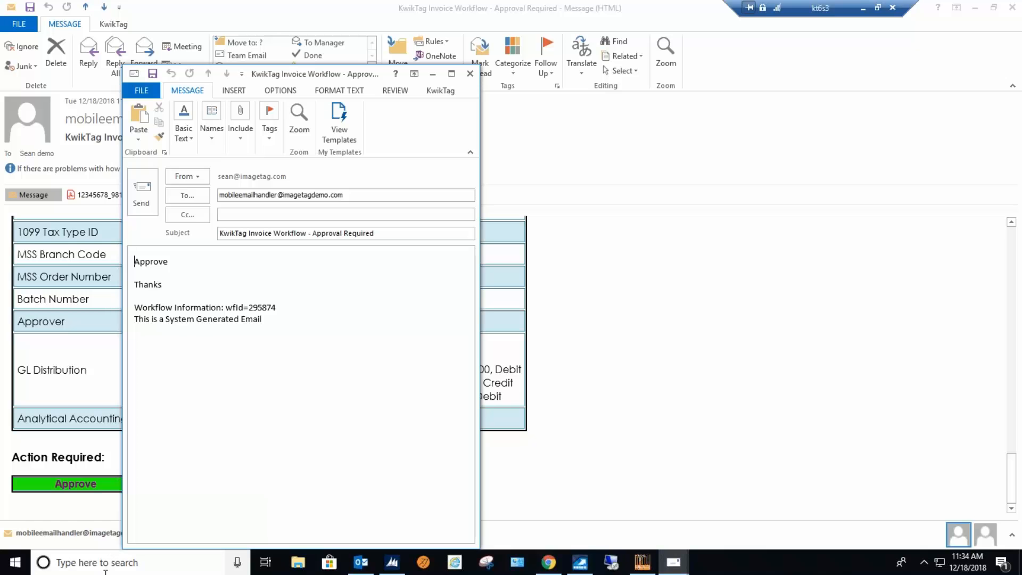
left_click(141, 192)
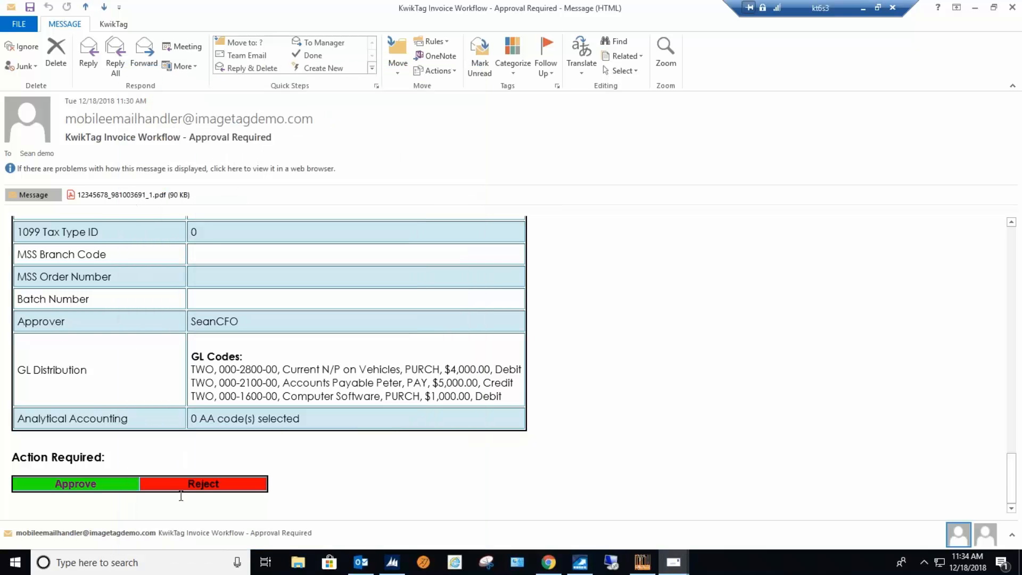
left_click(977, 10)
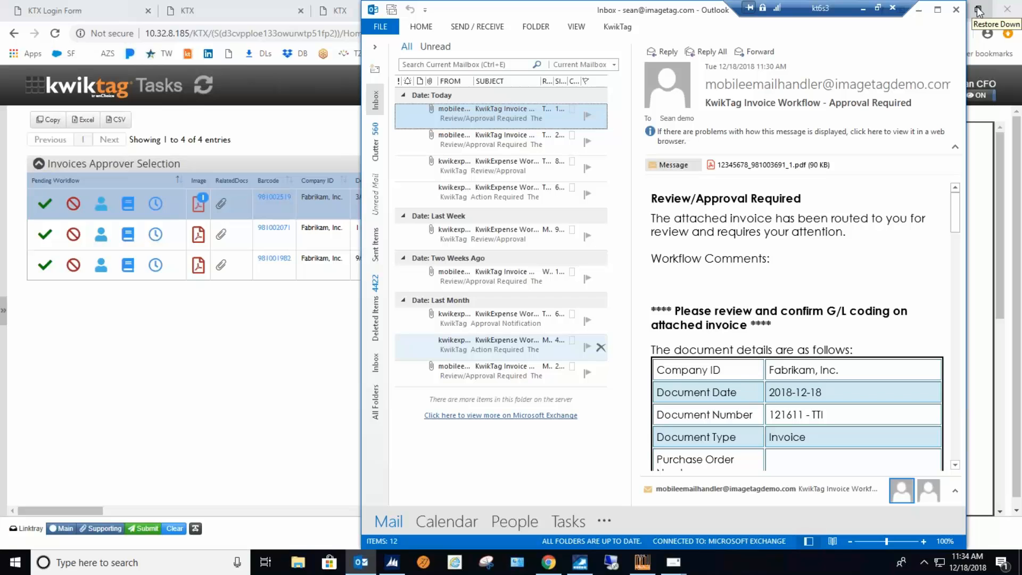
left_click(921, 10)
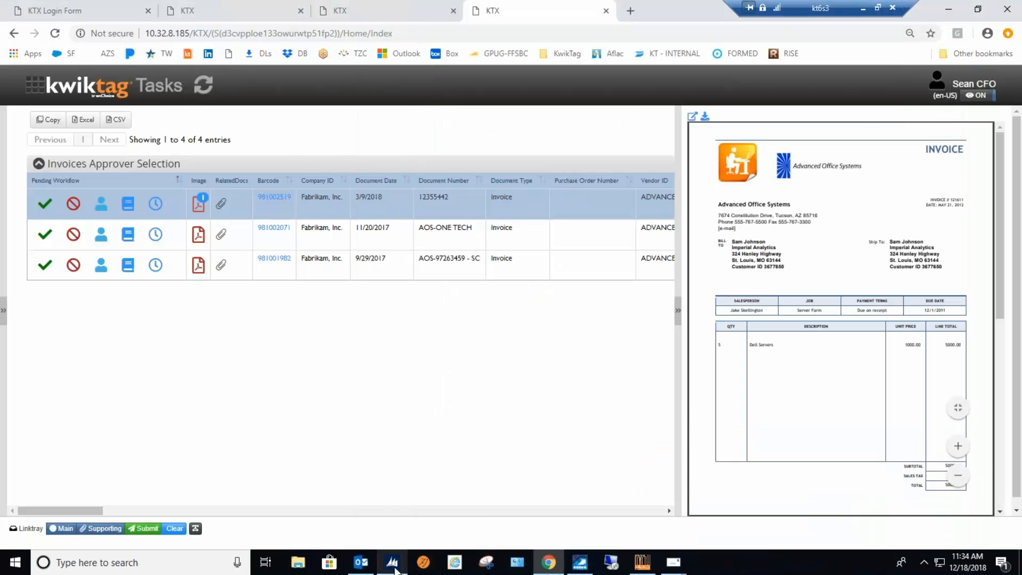
Switch to Microsoft Dynamics GP, bring up the KwikTag Work Queue from Payables Transaction Entry, and widen its window.
left_click(394, 565)
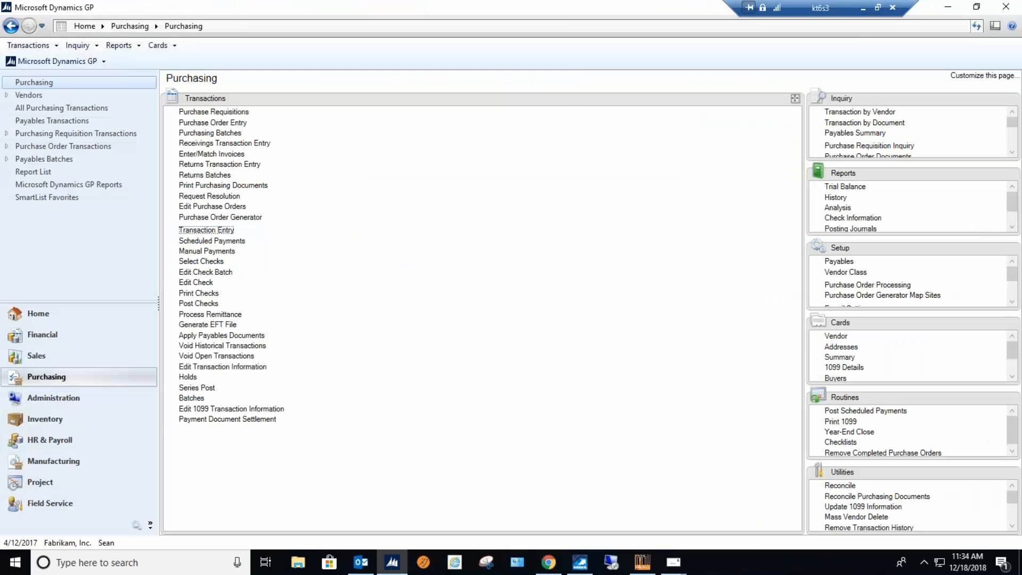
left_click(200, 231)
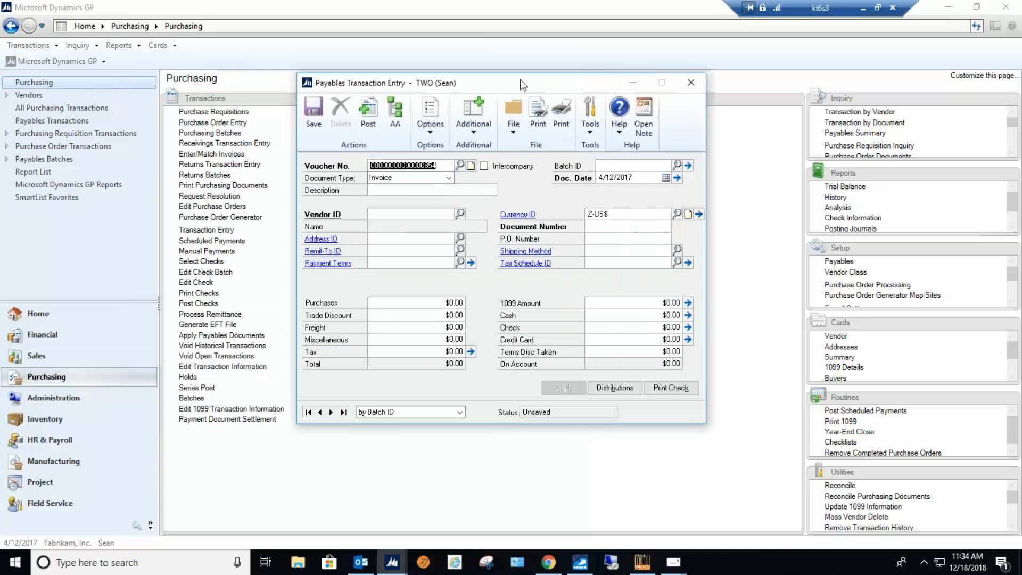
left_click(480, 128)
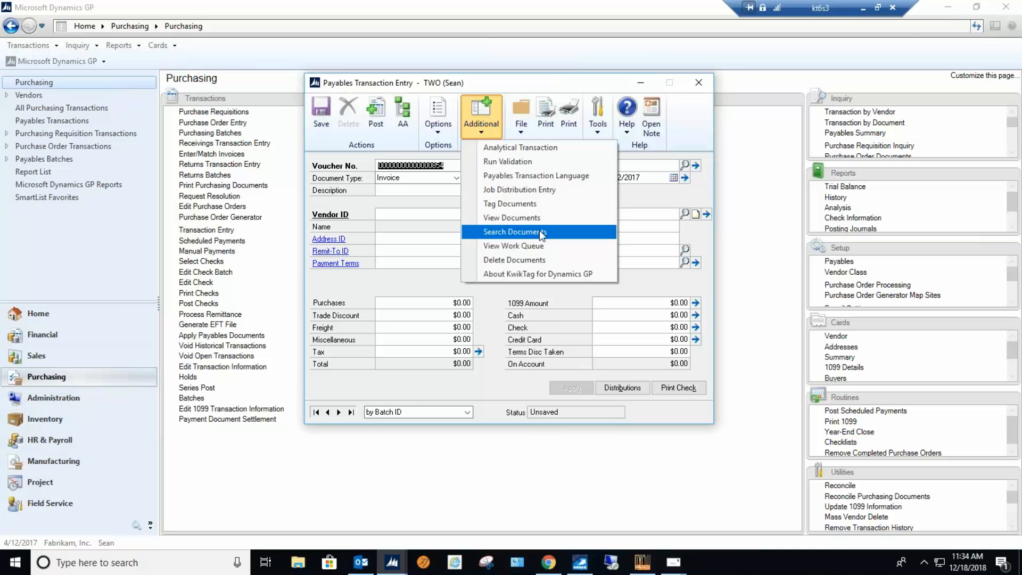
mouse_move(549, 562)
left_click(517, 245)
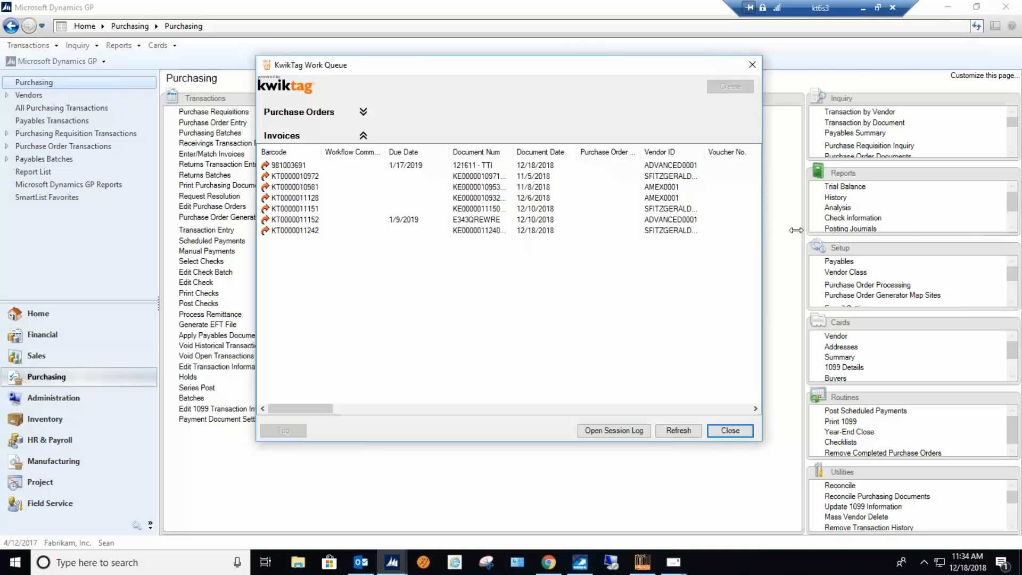
left_click_drag(762, 223, 940, 251)
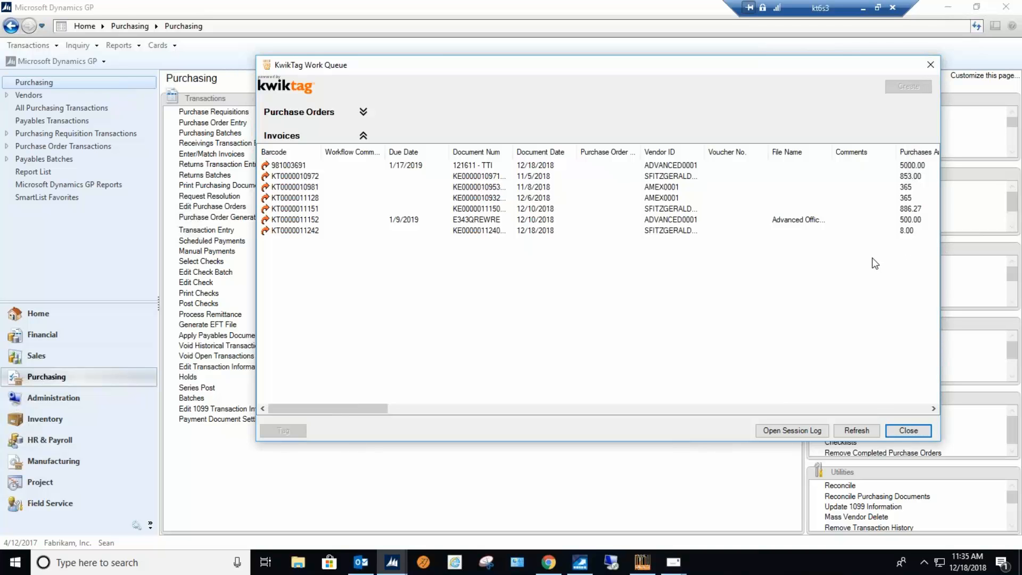
Select several invoices together in the work queue, beginning with 121611 - TTI.
left_click(479, 167)
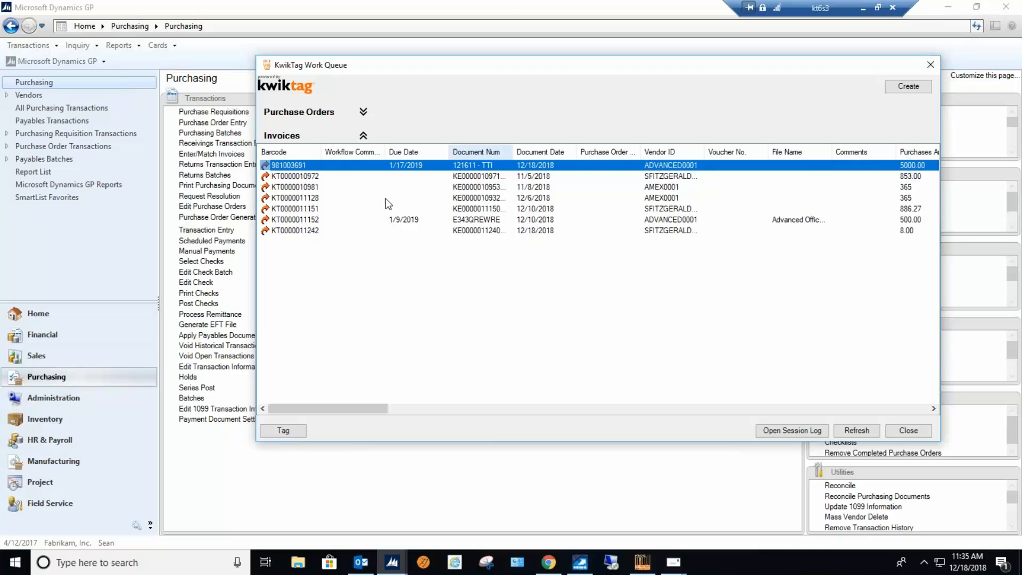
left_click(318, 187, "ctrl")
left_click(308, 208, "ctrl")
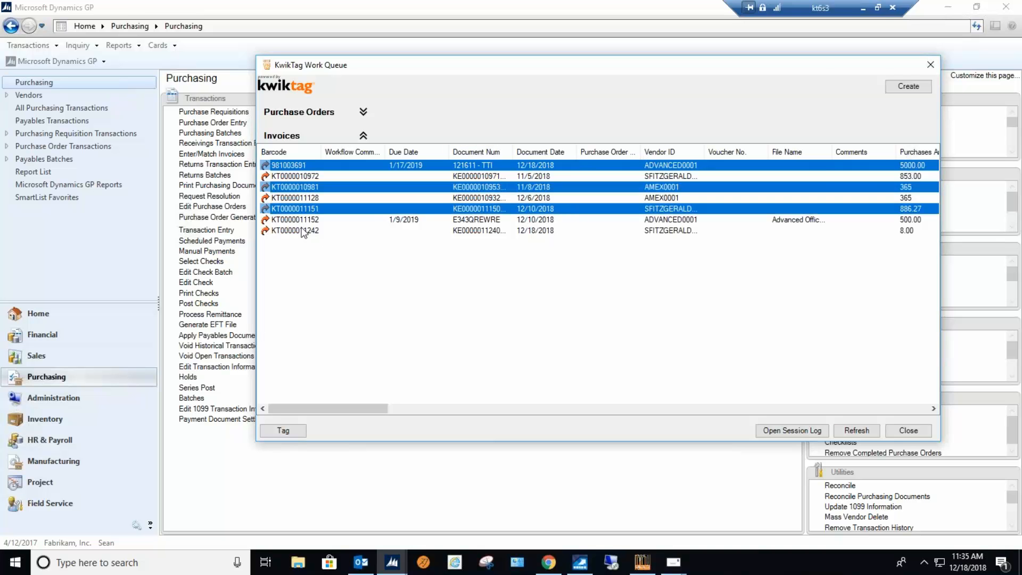
left_click(303, 230, "ctrl")
left_click(302, 219, "ctrl")
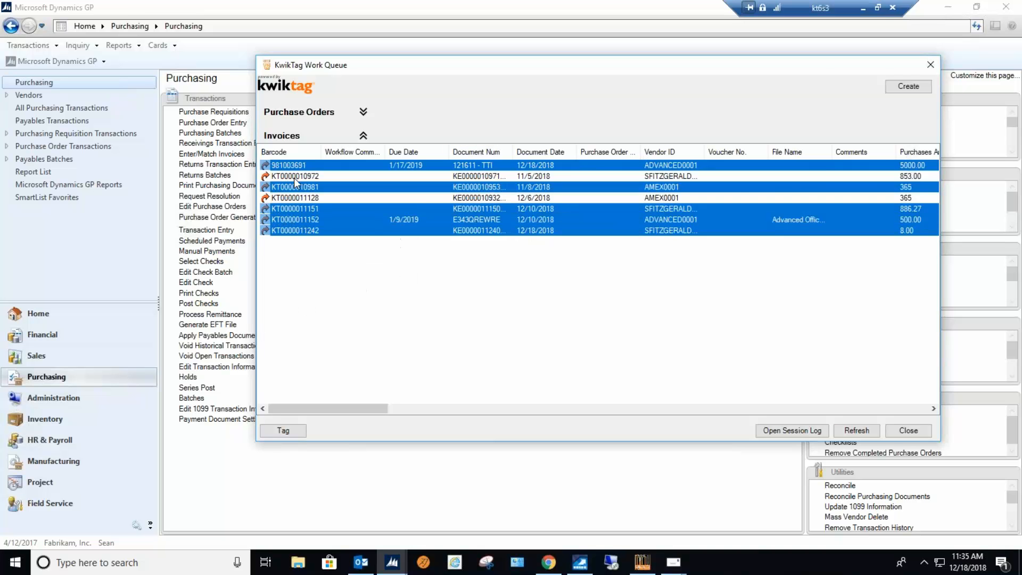
left_click(296, 198, "ctrl")
Select only the 121611 - TTI invoice, view its document image, and close the PDF.
left_click(292, 165)
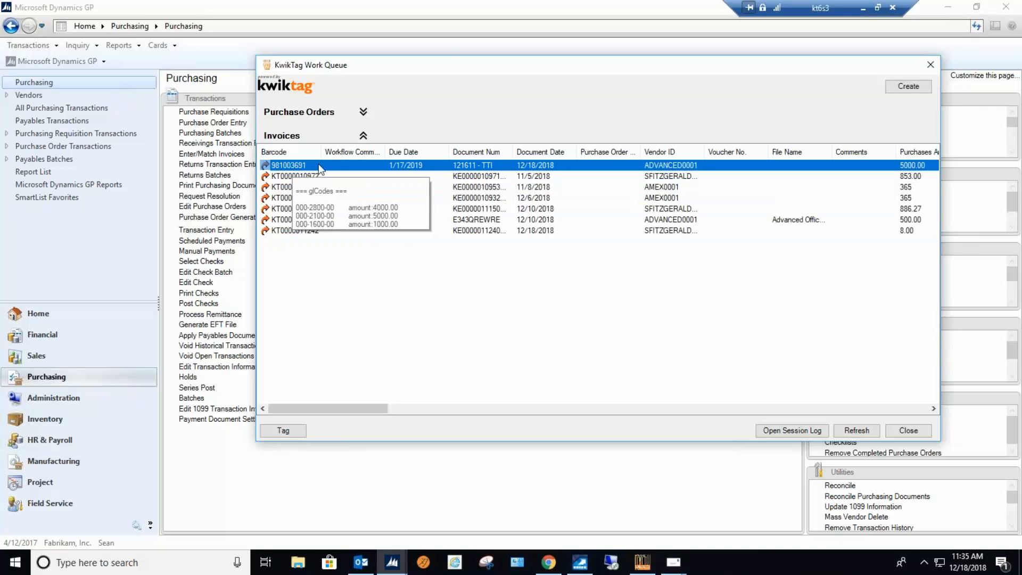
right_click(392, 163)
left_click(452, 201)
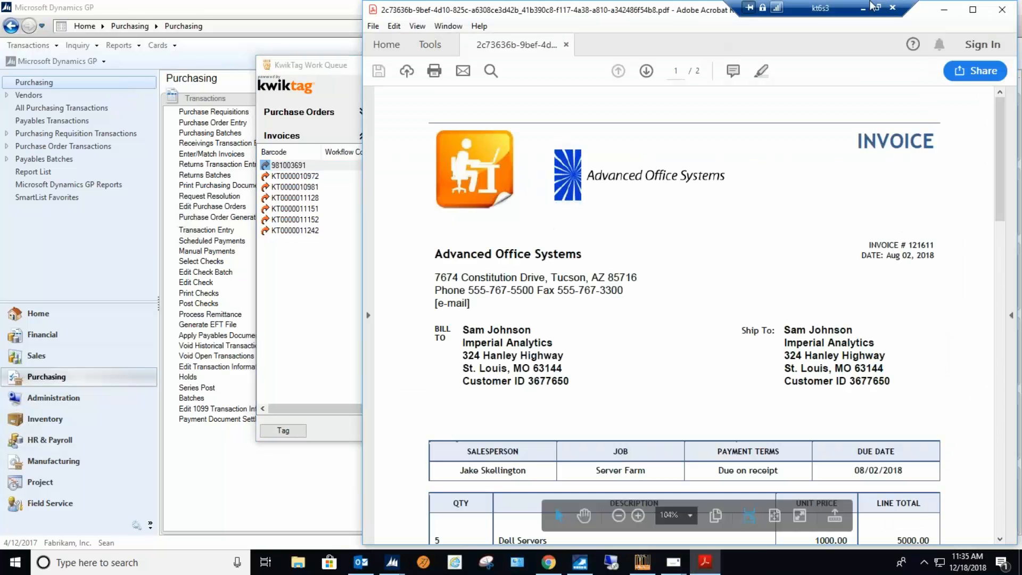
left_click(1002, 9)
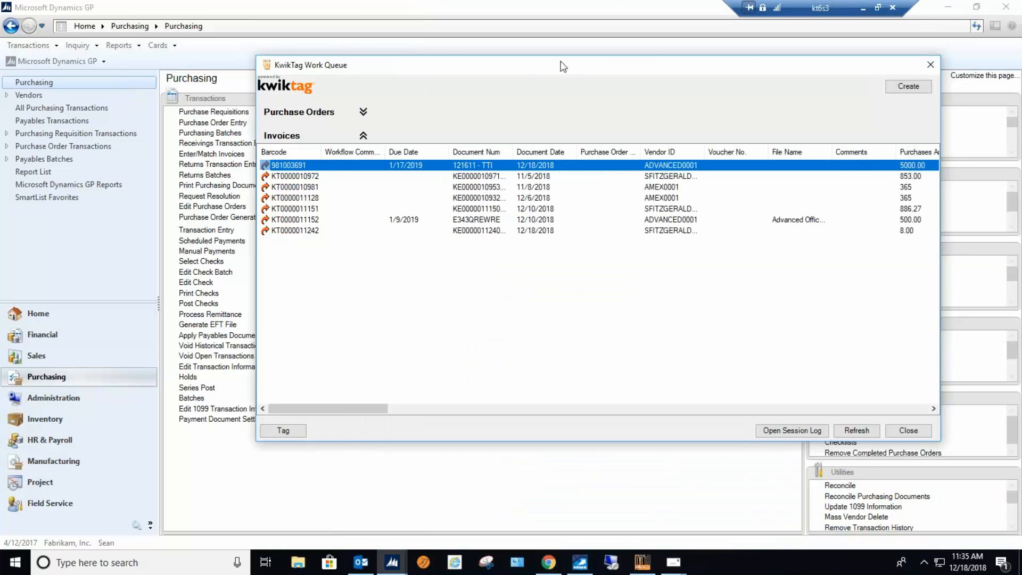
Move the work queue window aside and show the details of the 121611 - TTI invoice.
left_click_drag(568, 74, 429, 67)
right_click(440, 161)
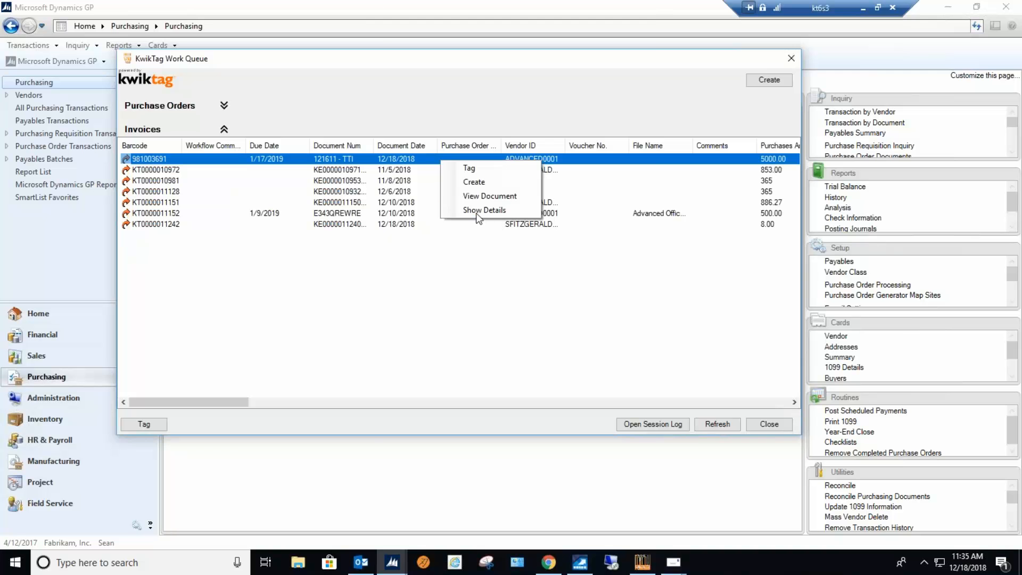
left_click(477, 212)
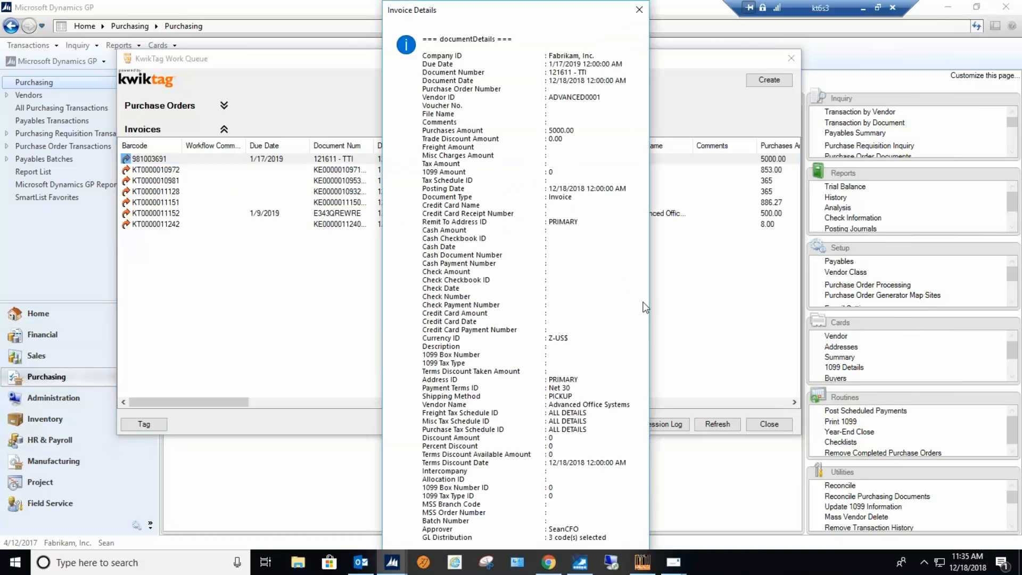
Close the invoice details, create a payables transaction from the 121611 - TTI invoice in batch TTI, and close the work queue.
left_click(639, 10)
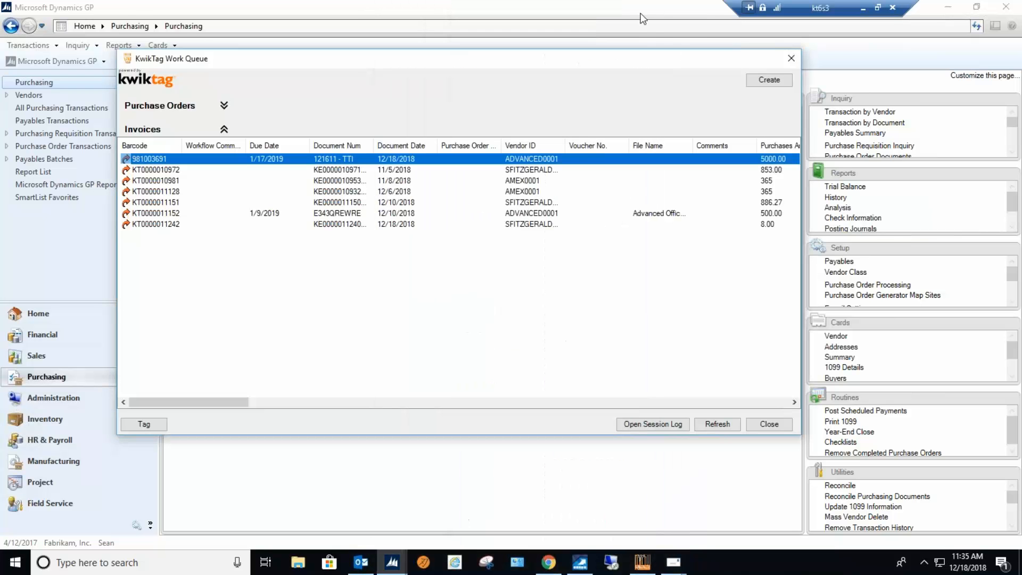
left_click(769, 80)
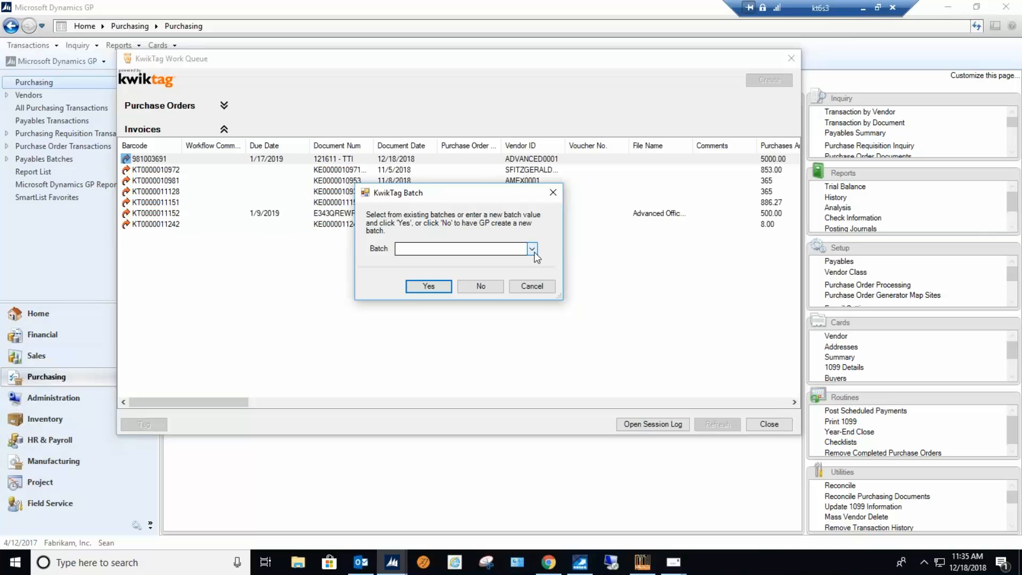
left_click(531, 249)
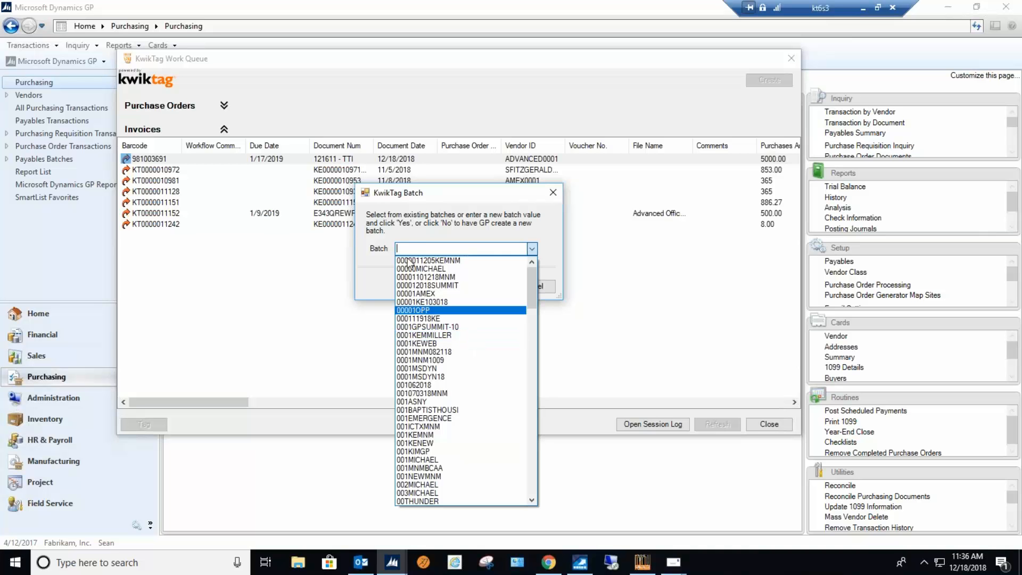
key("Escape")
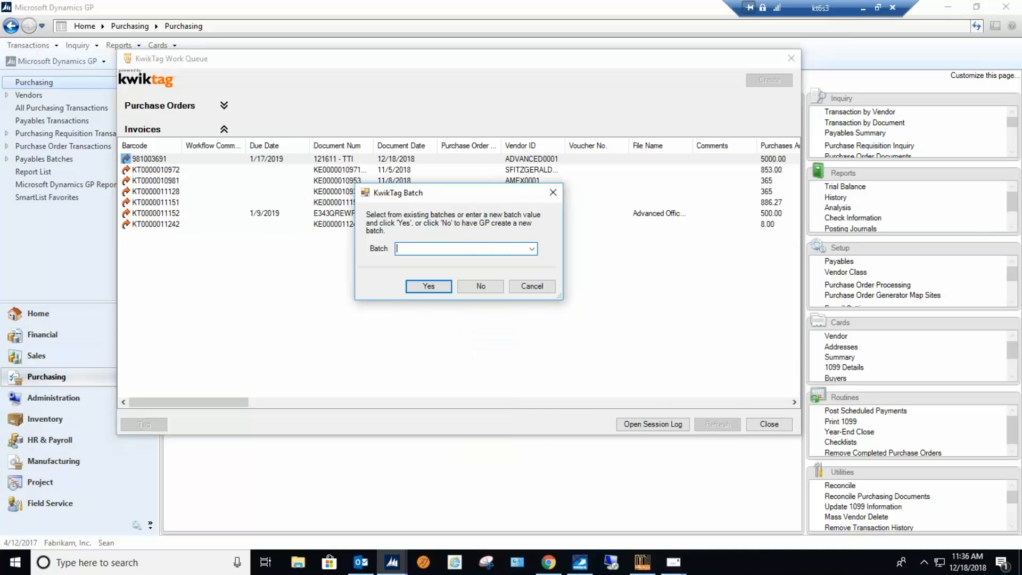
type("TTI")
left_click(429, 288)
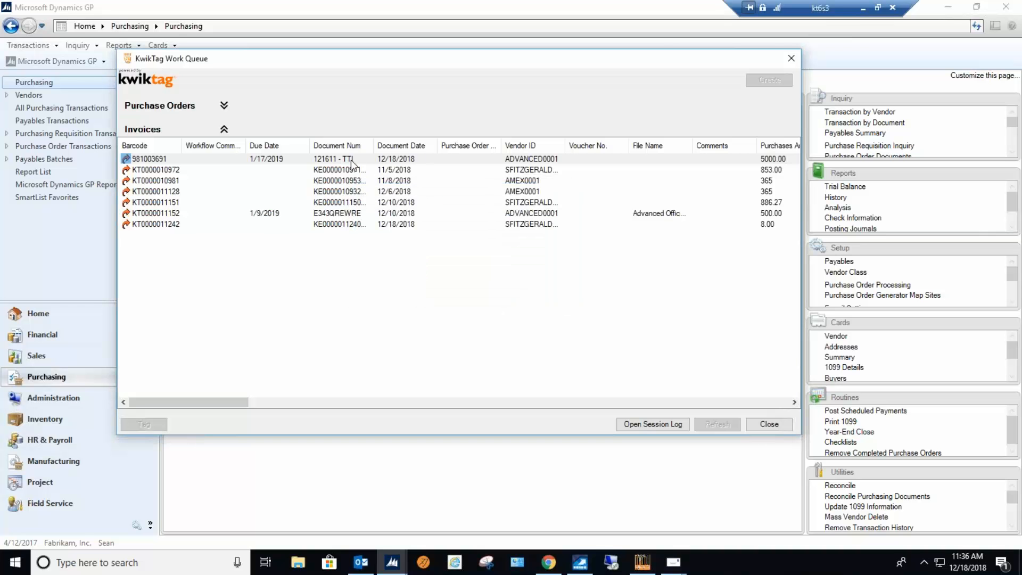
left_click(792, 58)
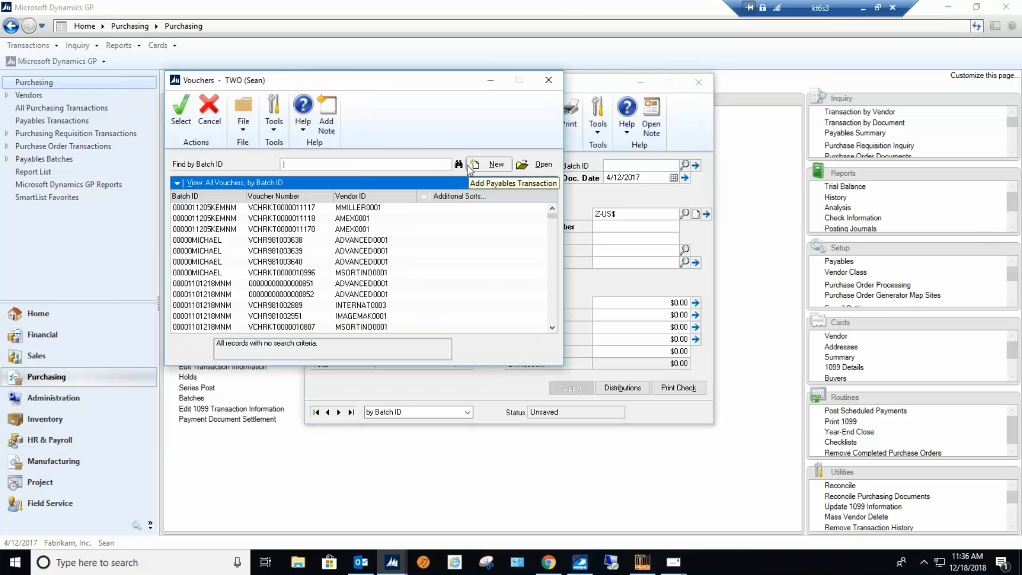
Find the voucher in batch TTI by its batch ID and load it into Payables Transaction Entry.
type("tt")
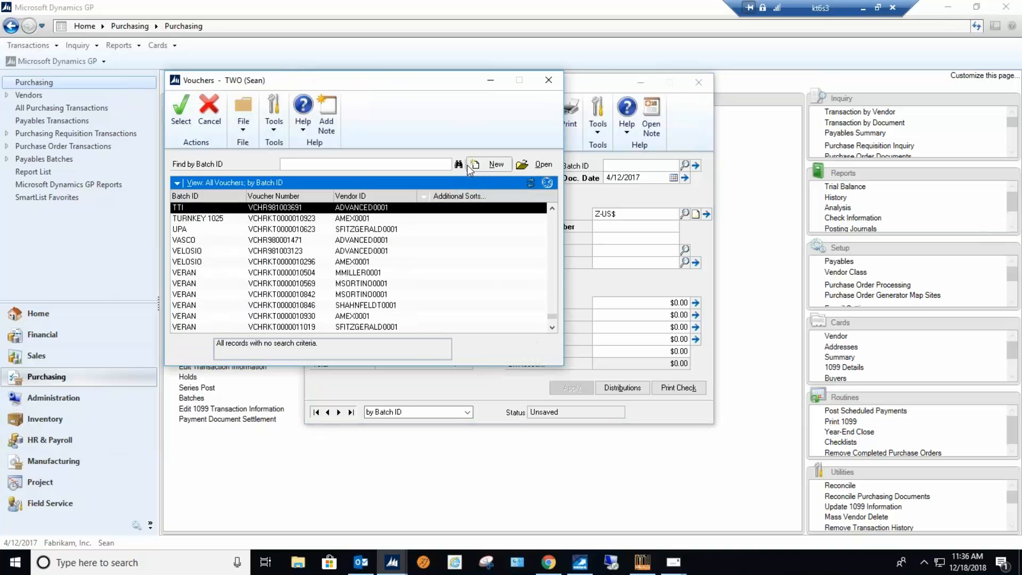
left_click(181, 113)
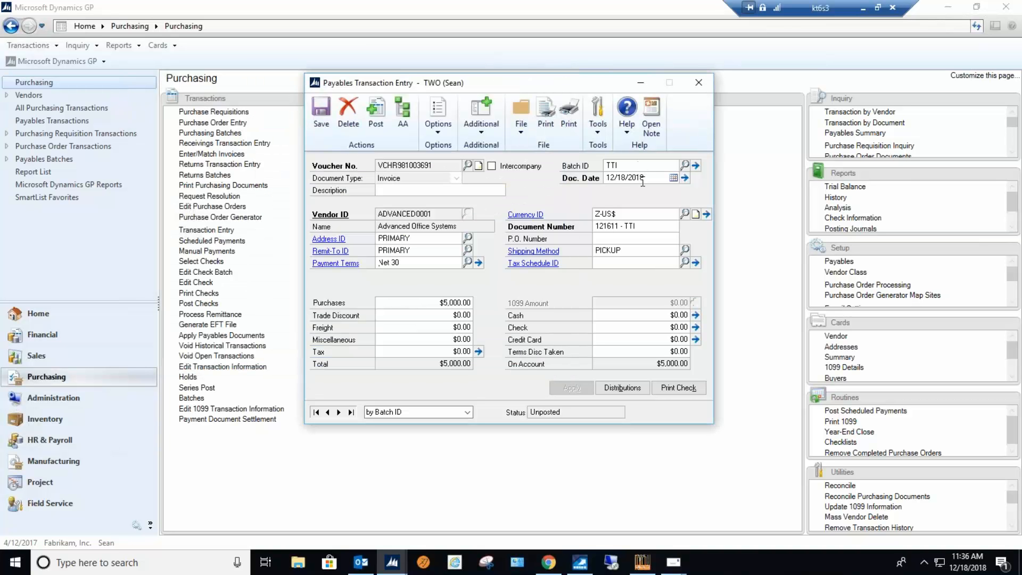
left_click(648, 224)
Review the loaded transaction's account distributions, and view its attached KwikTag invoice document.
left_click(622, 388)
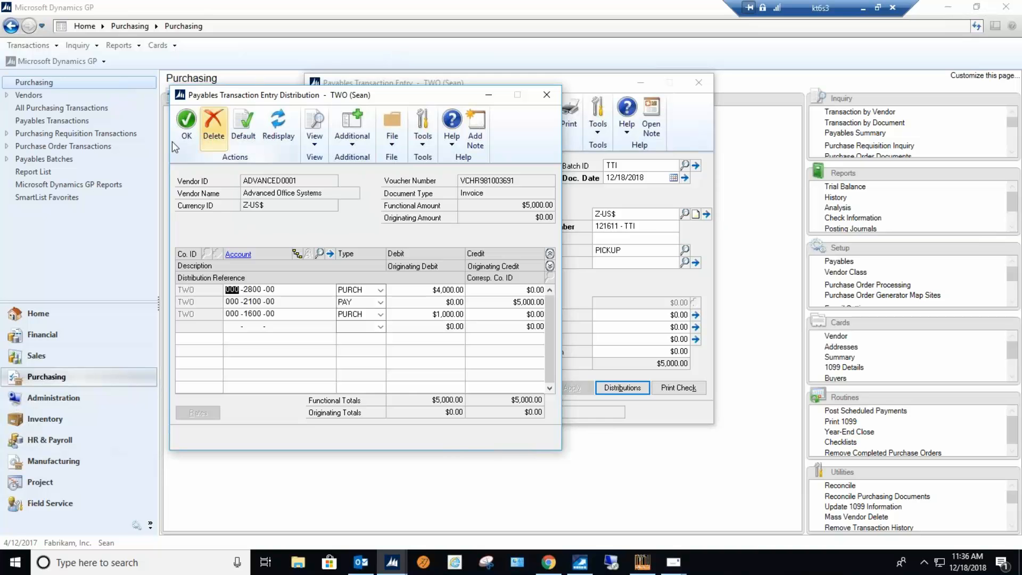
left_click(187, 128)
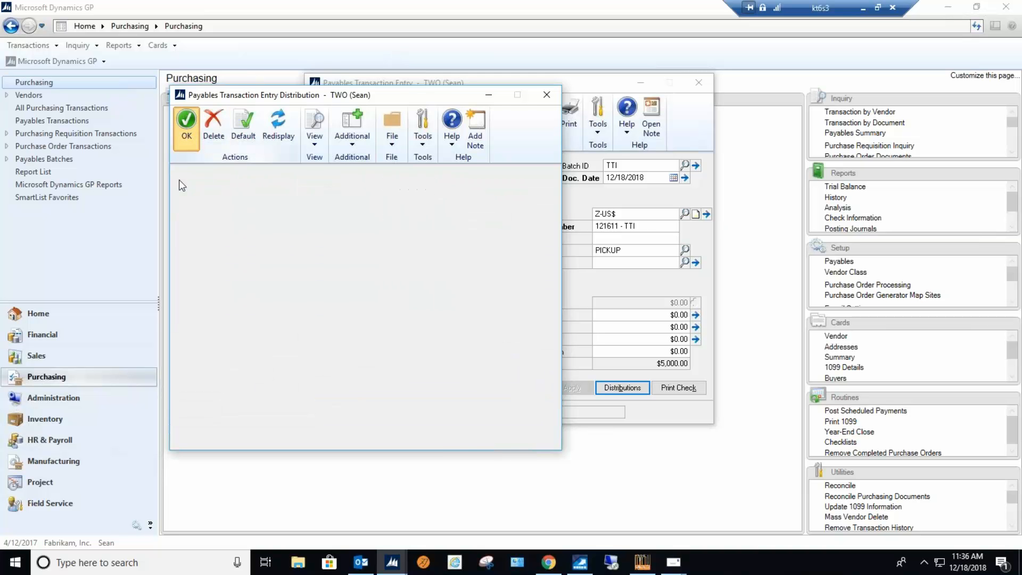
left_click(482, 126)
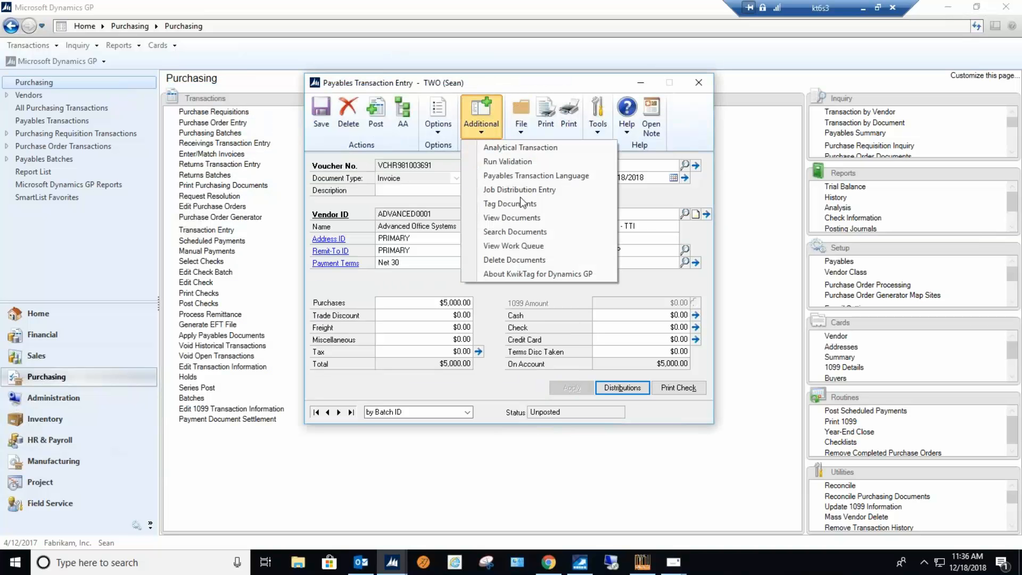
left_click(528, 223)
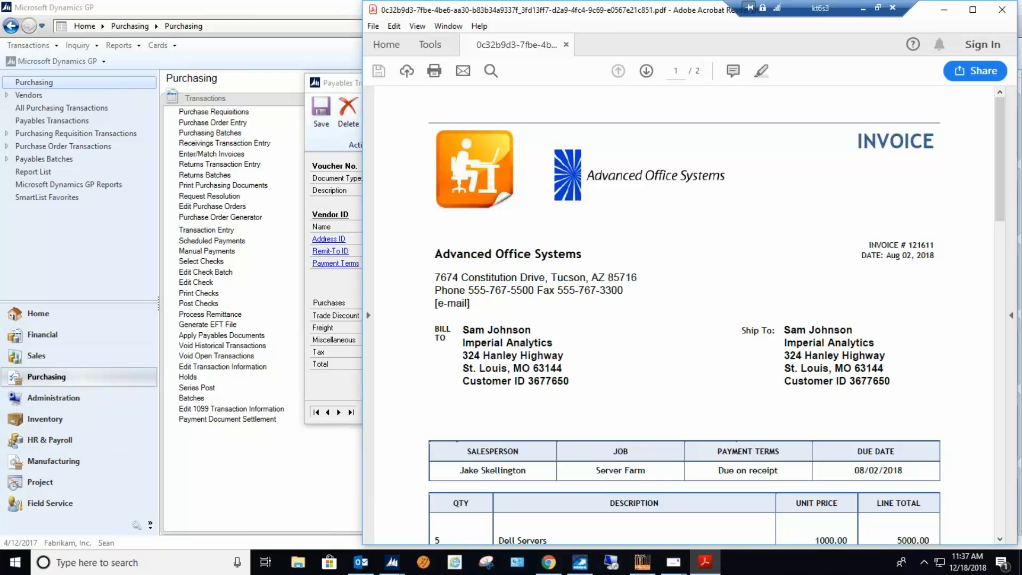
left_click(1002, 11)
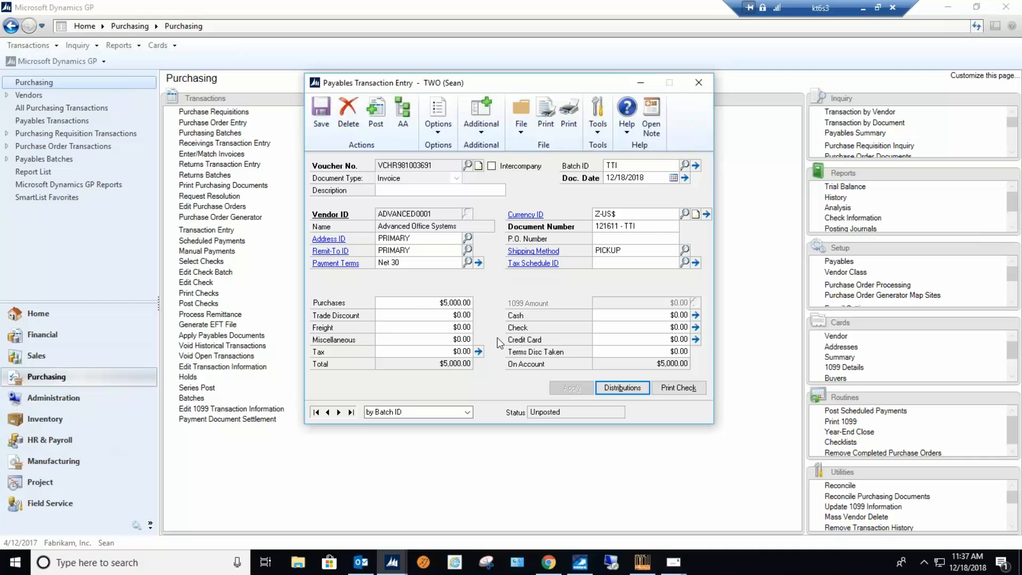
Switch to the KwikTag web client in Chrome and open Reconciliation in the session that has the Reconcile module.
left_click(548, 562)
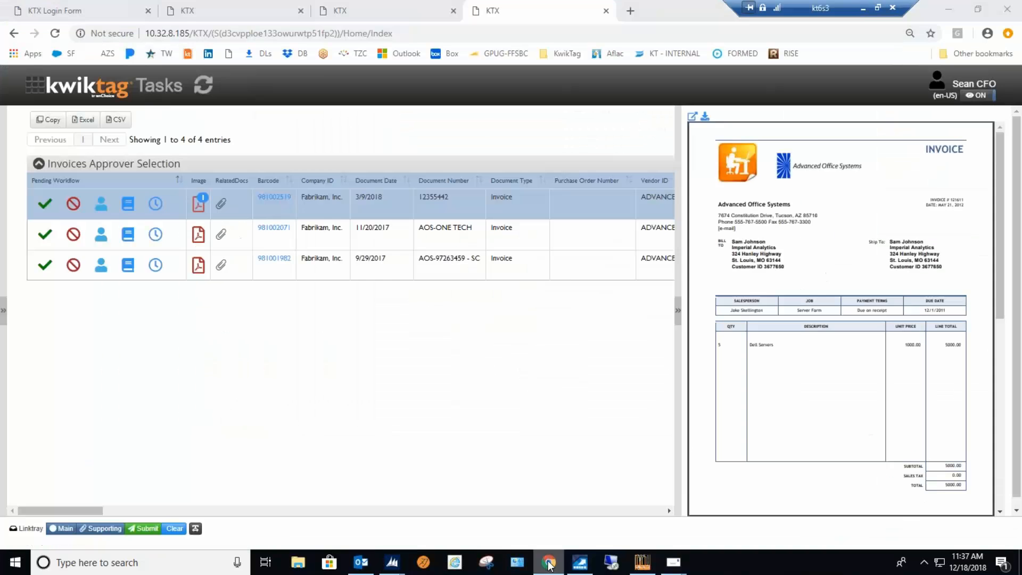
left_click(239, 13)
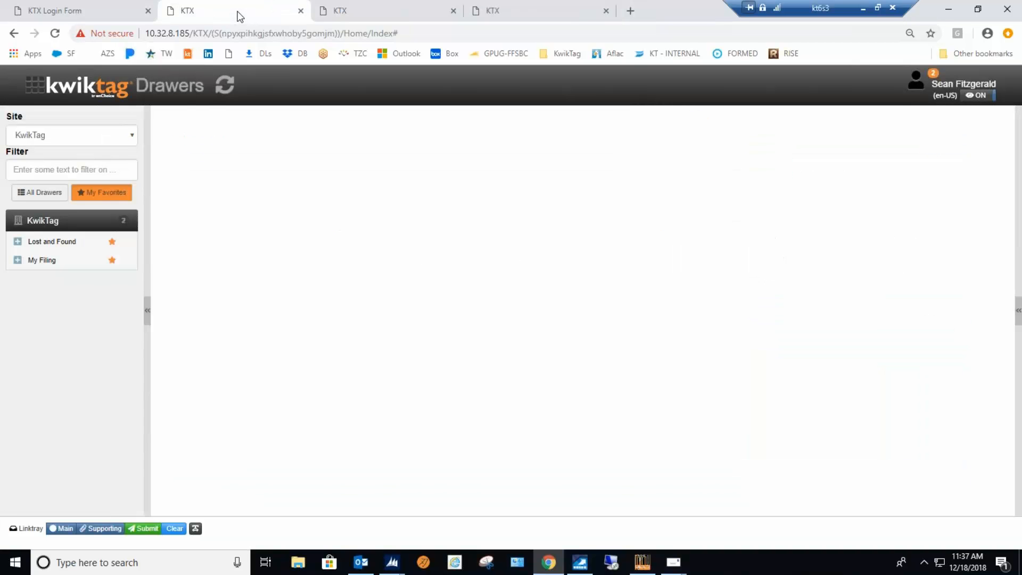
left_click(33, 84)
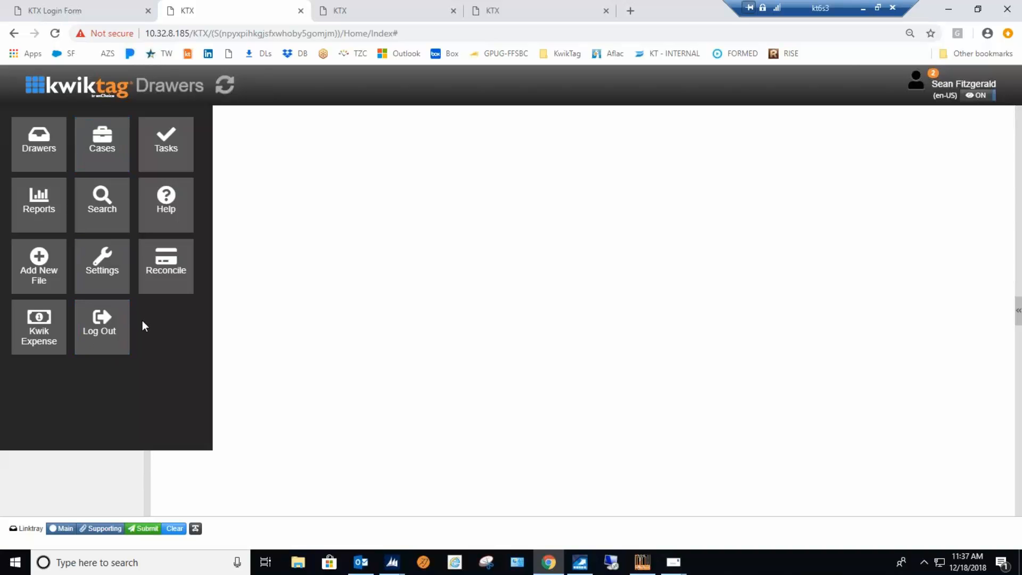
left_click(174, 267)
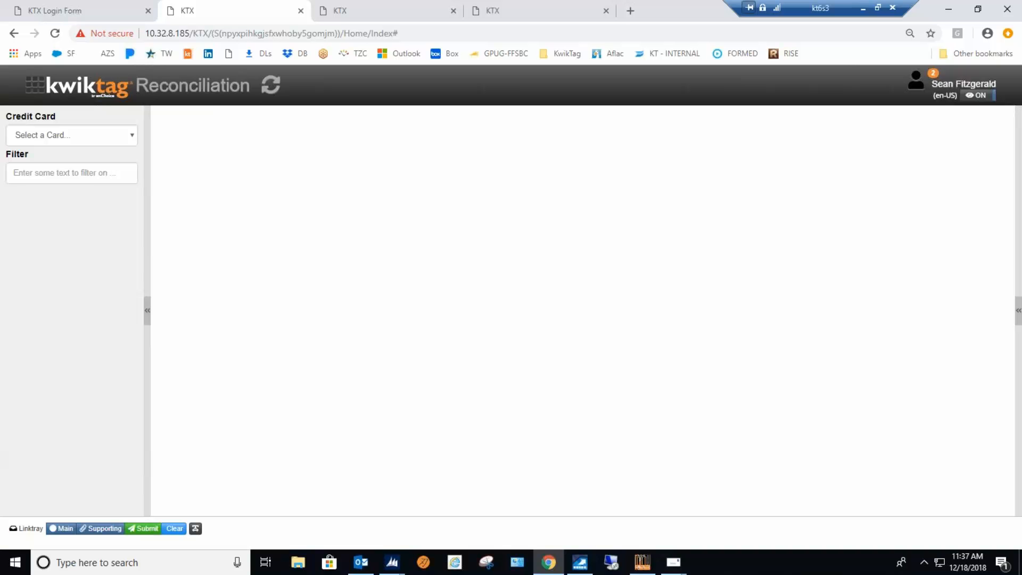
left_click(33, 92)
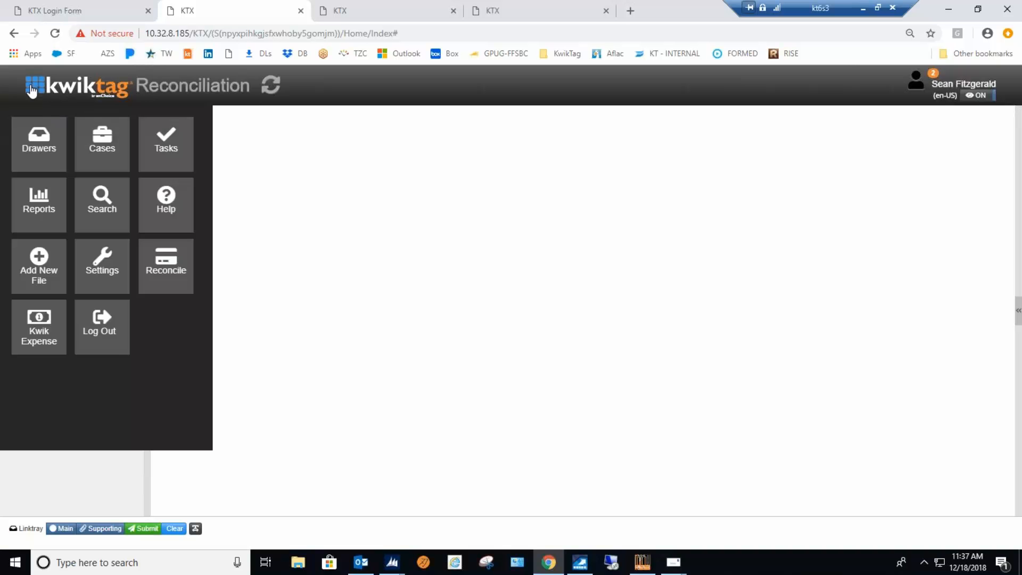
left_click(529, 272)
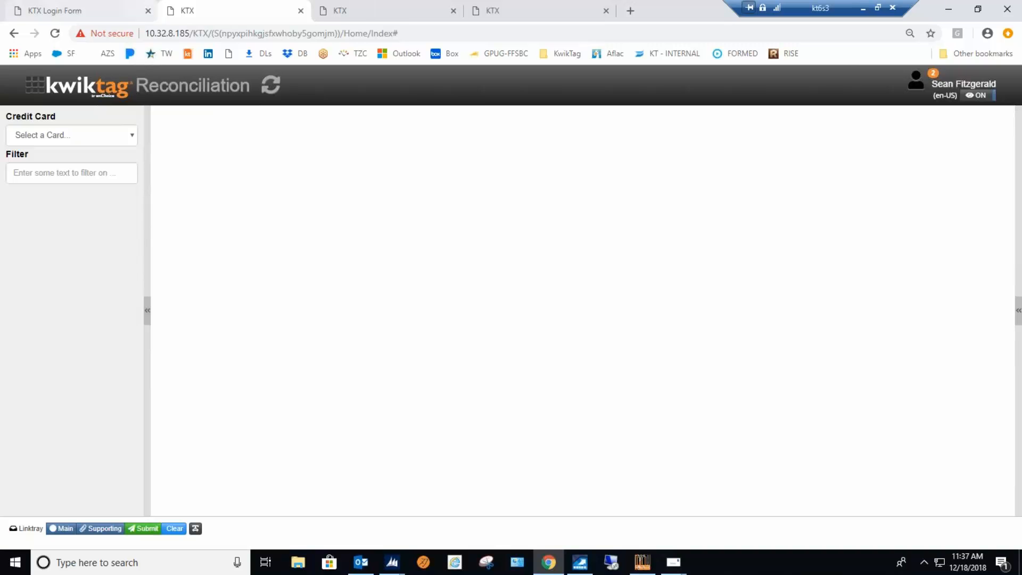
Check which KwikTag modules are available to the department manager in the session showing KwikExpense.
left_click(401, 12)
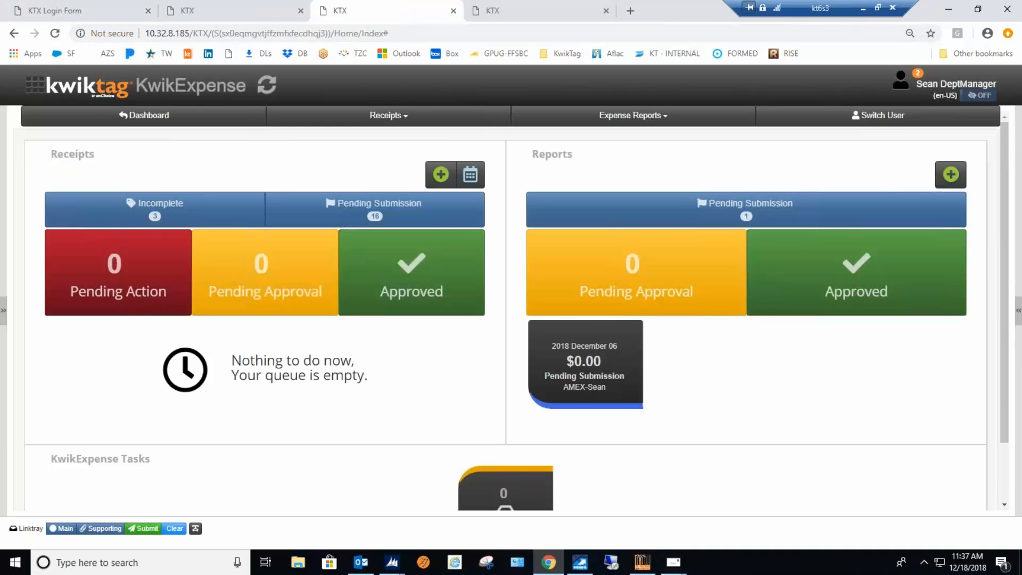
left_click(34, 86)
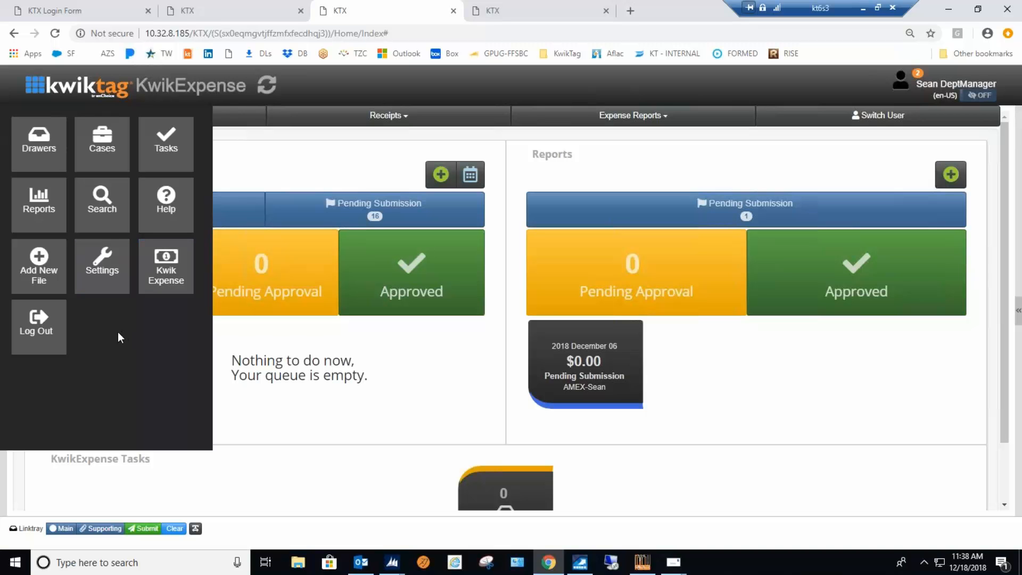
left_click(276, 419)
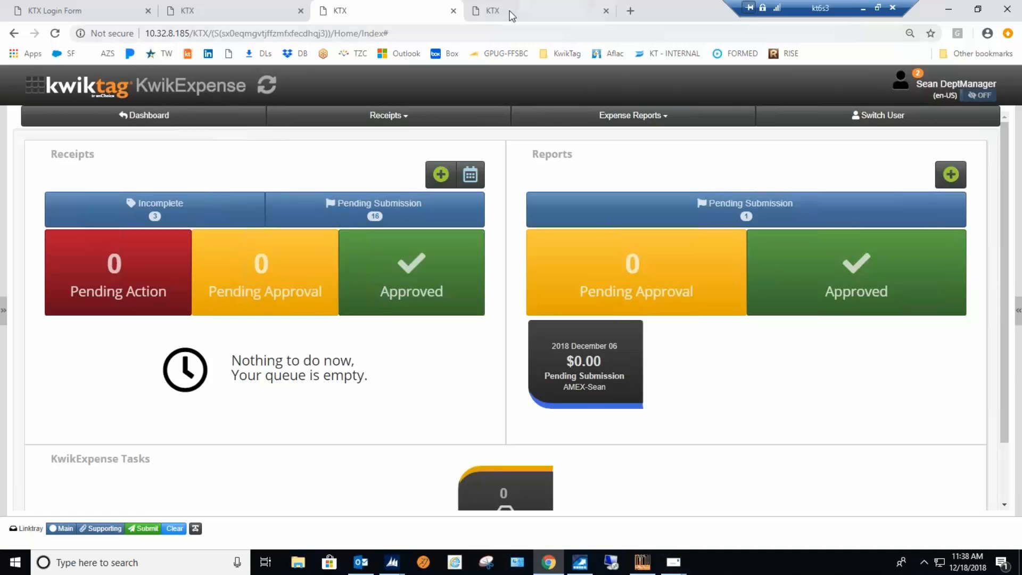
Return to the Reconciliation session, select the last AMEX card in the list, and show its pending 2018 - December statement.
left_click(242, 11)
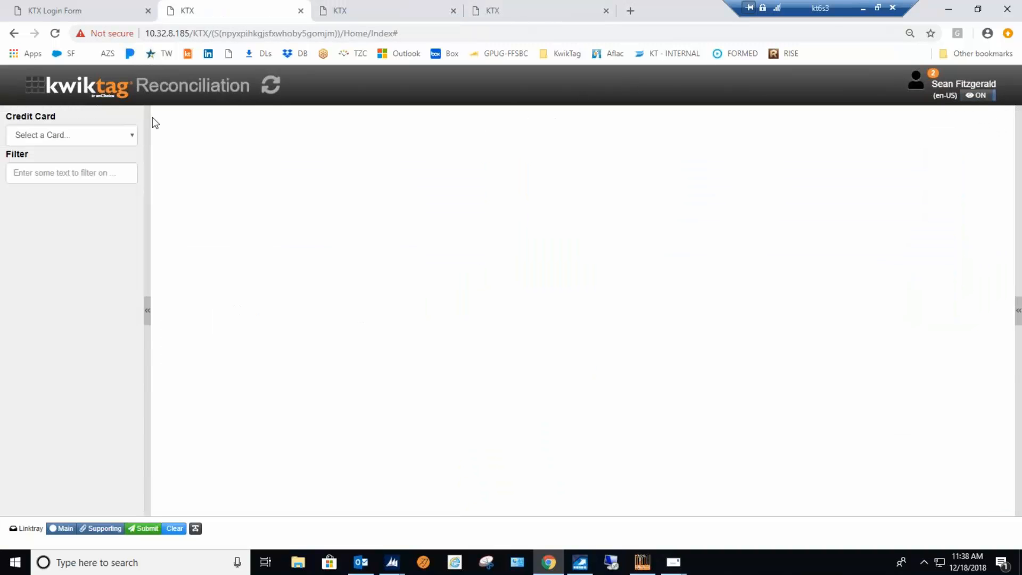
left_click(33, 93)
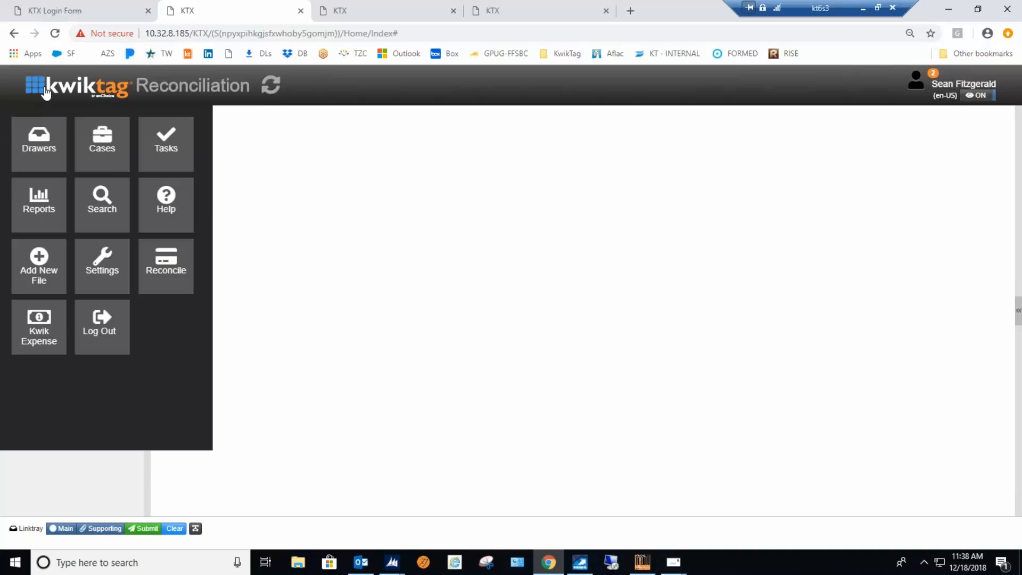
left_click(169, 263)
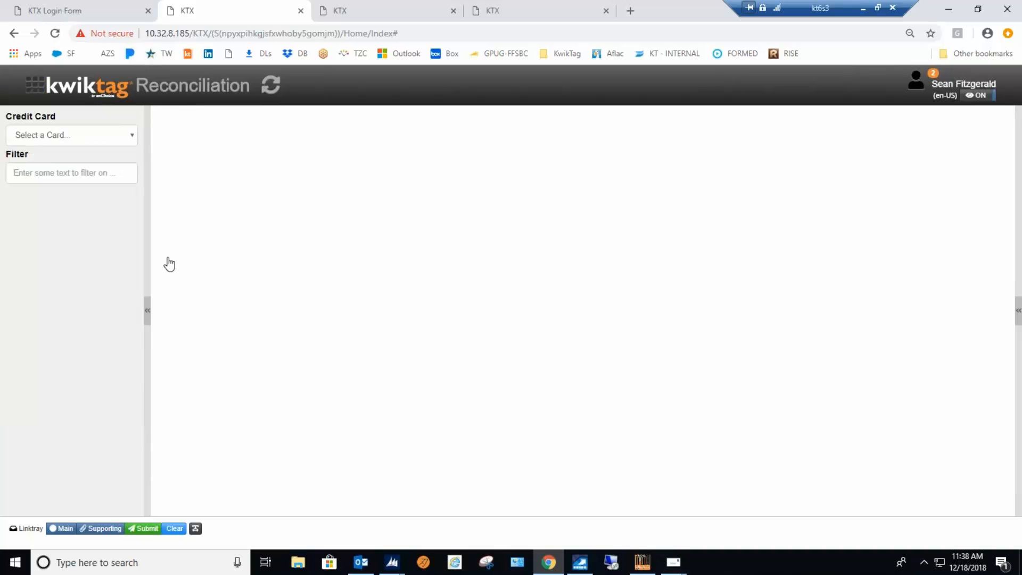
left_click(130, 134)
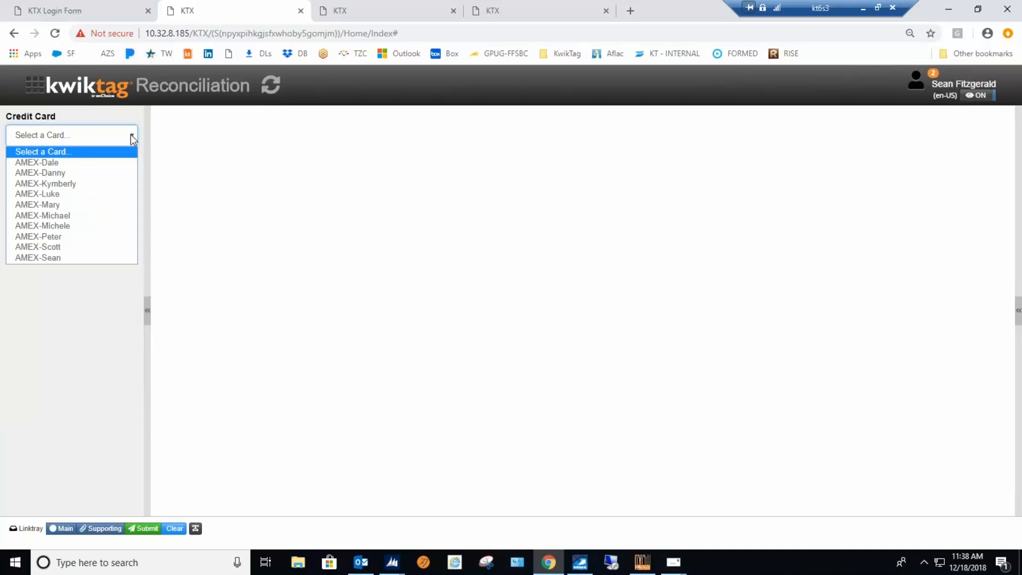
left_click(63, 258)
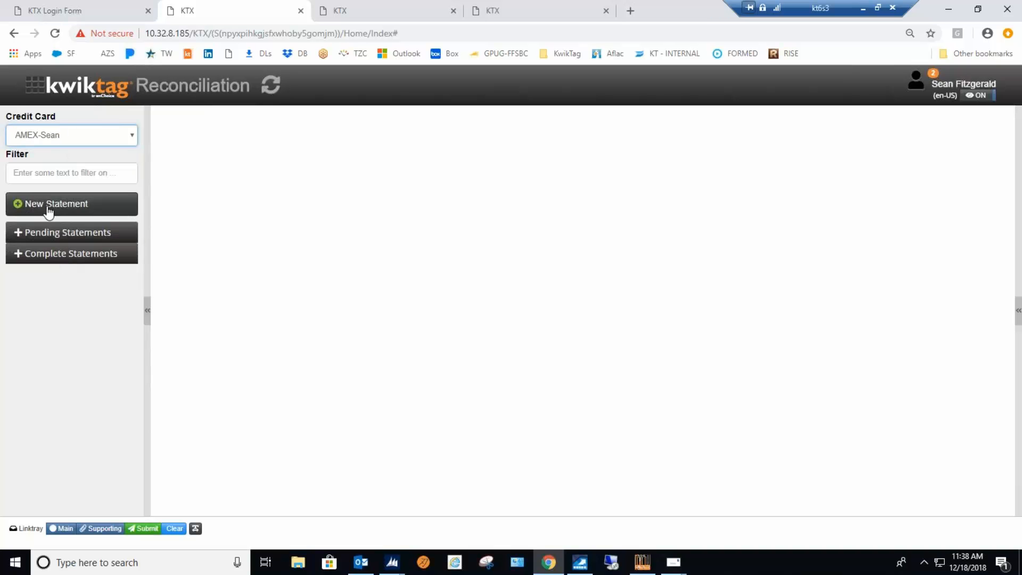
left_click(52, 232)
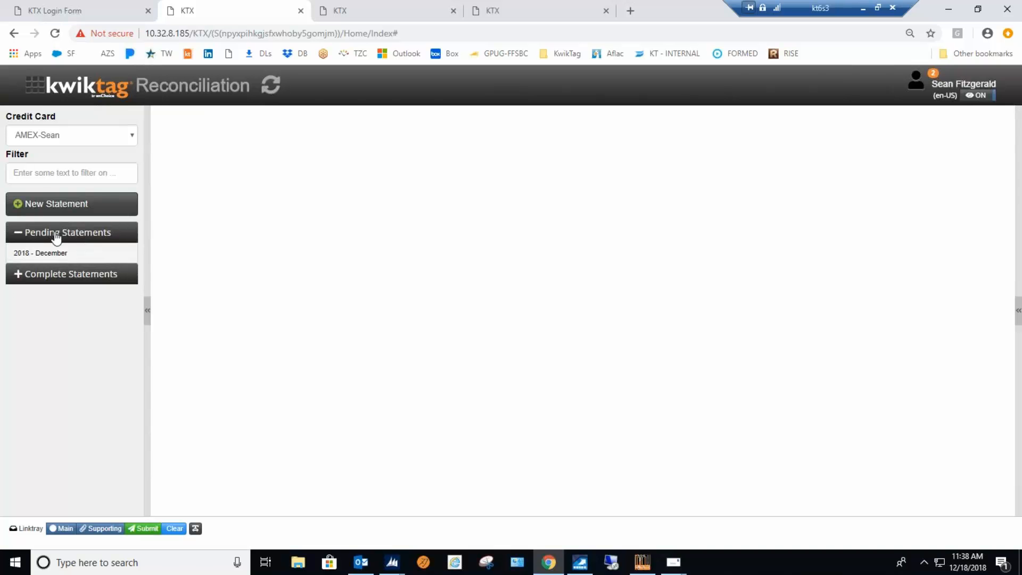
left_click(47, 254)
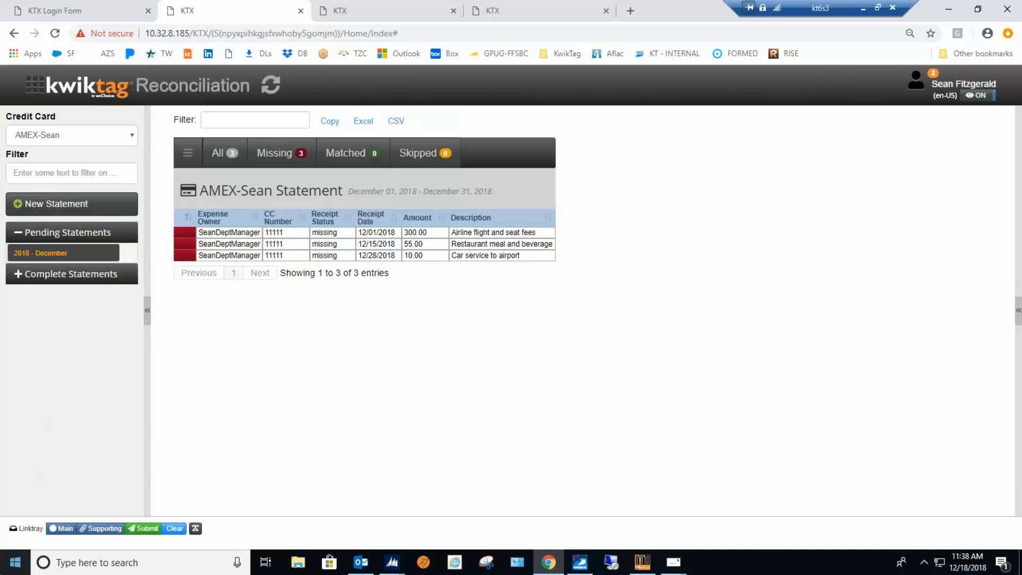
Open the KwikExpense dashboard and highlight its Receipts and Reports headings.
left_click(39, 94)
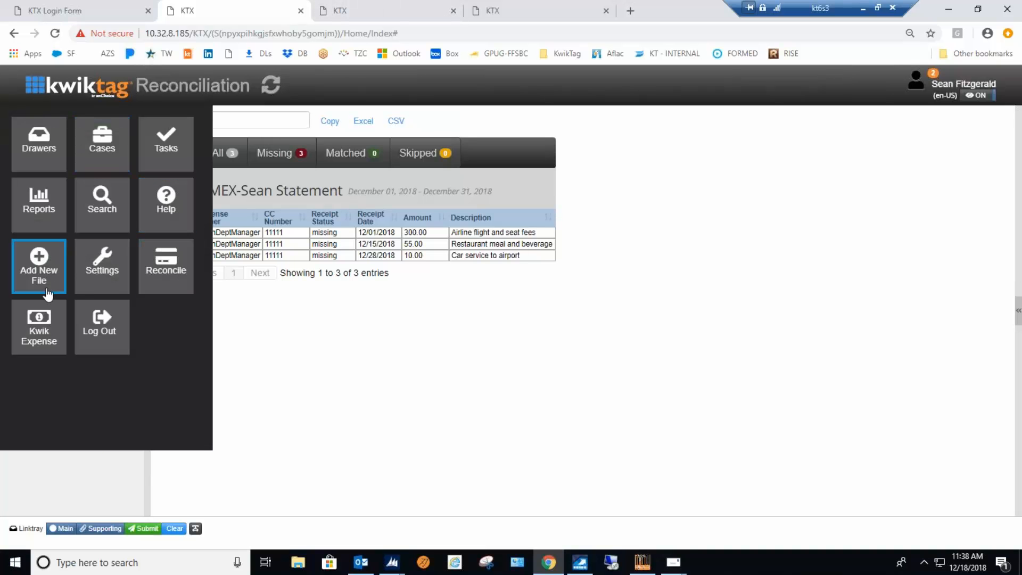
left_click(39, 325)
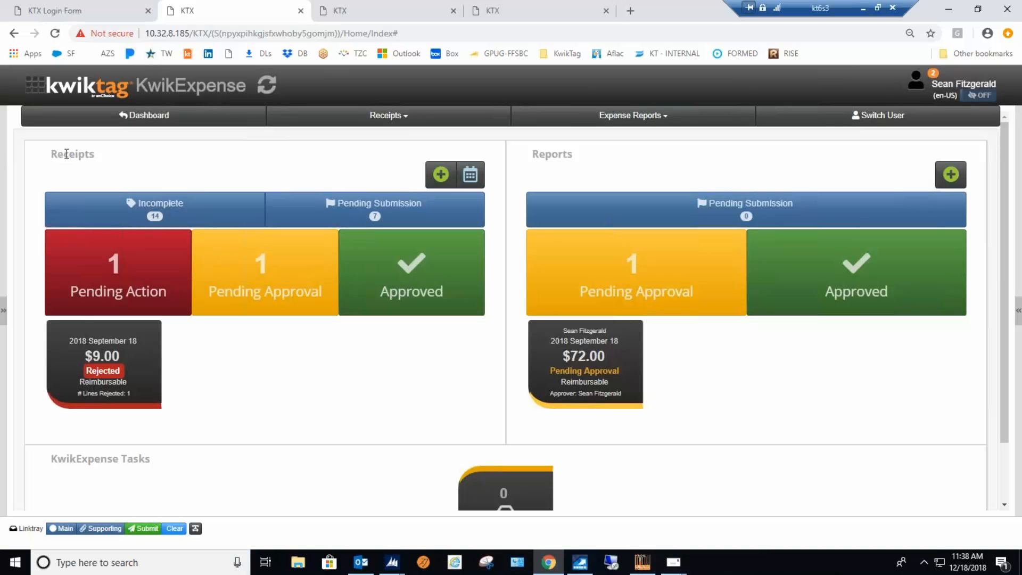
left_click_drag(50, 154, 94, 154)
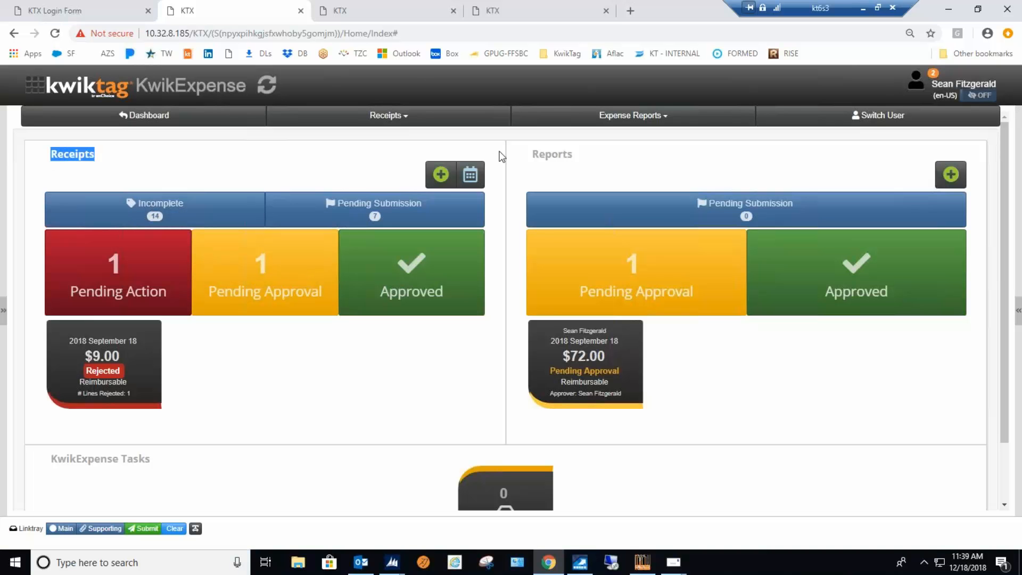
left_click_drag(530, 154, 585, 155)
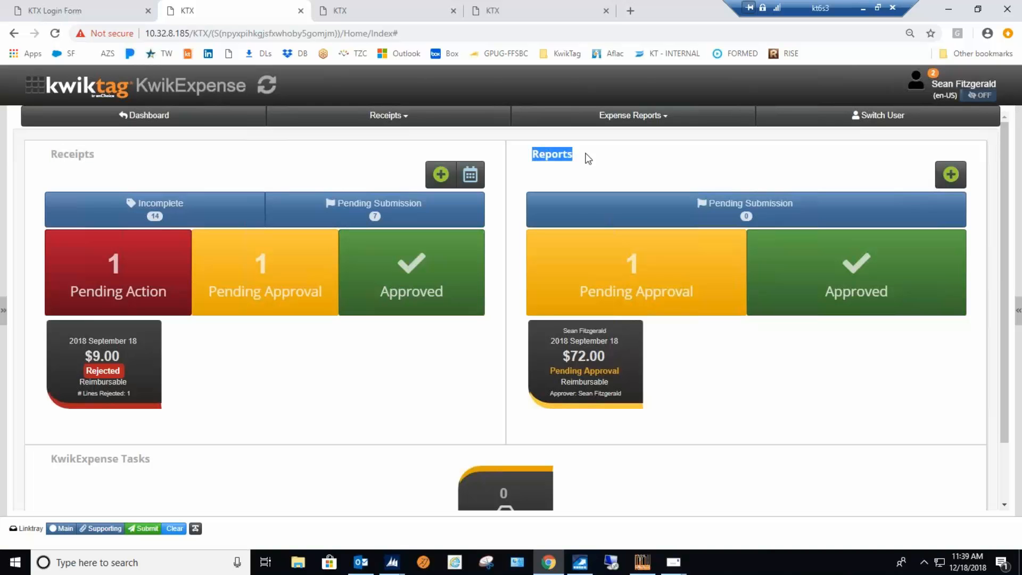
Open the incomplete receipts list and preview the restaurant, ride, airline trip and Uber receipt images.
left_click(157, 214)
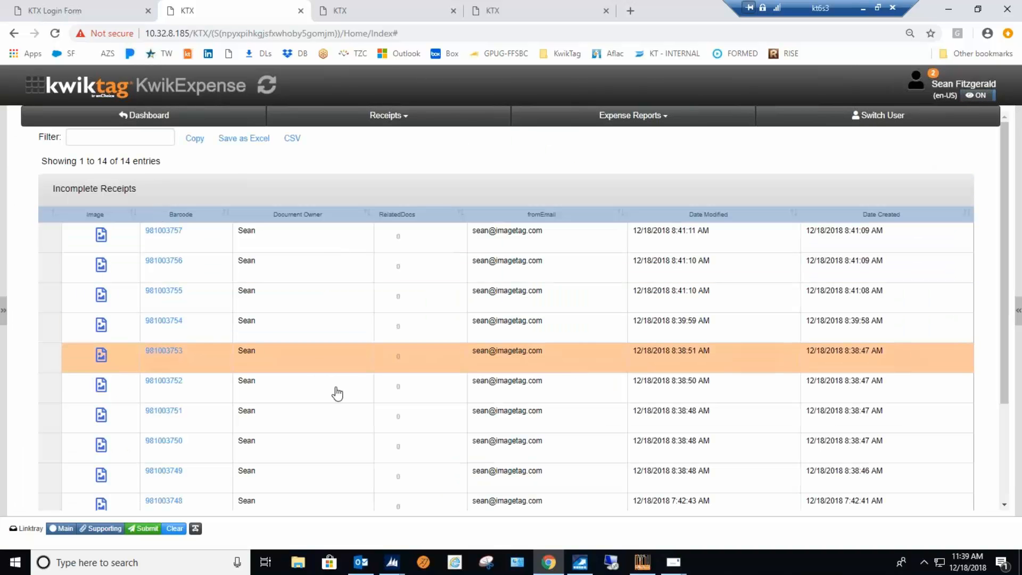
scroll(337, 396, "down", 3)
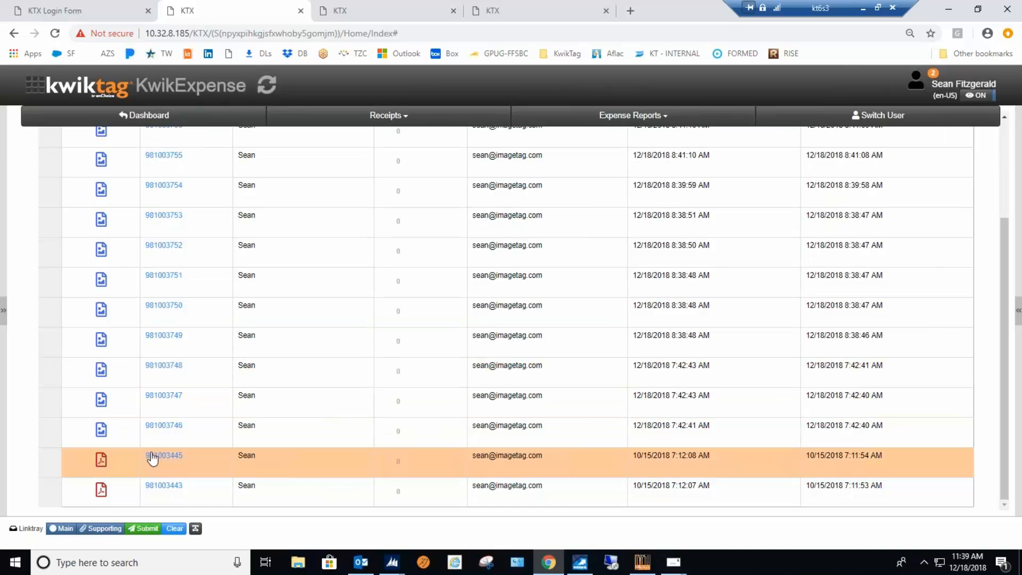
left_click(205, 432)
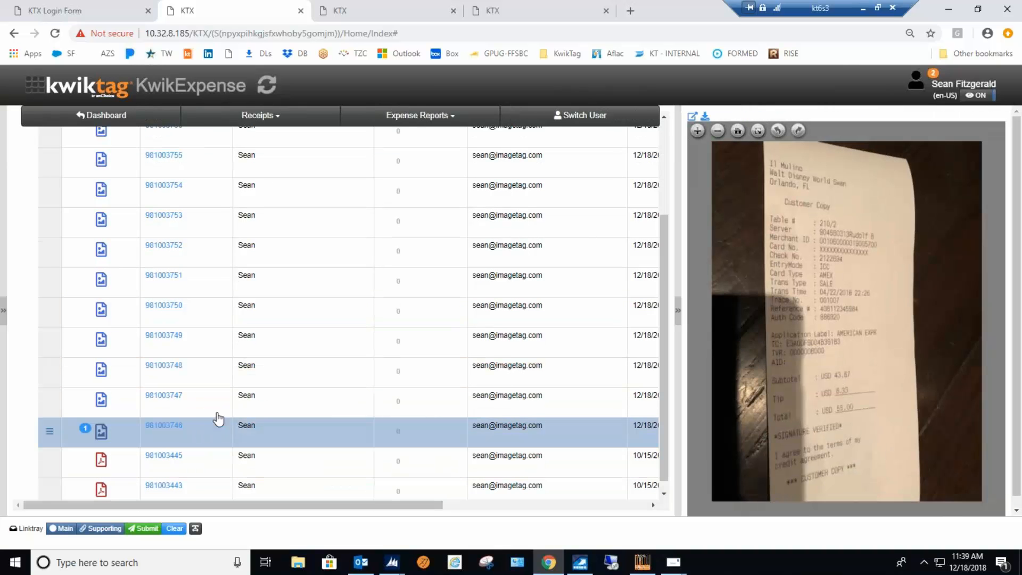
left_click(194, 400)
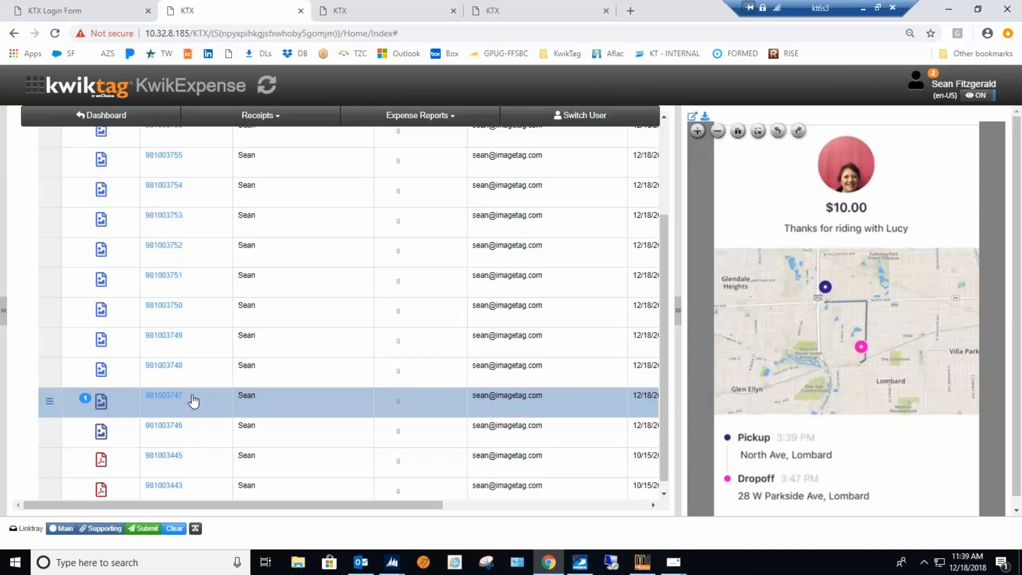
left_click(190, 373)
scroll(190, 377, "down", 1)
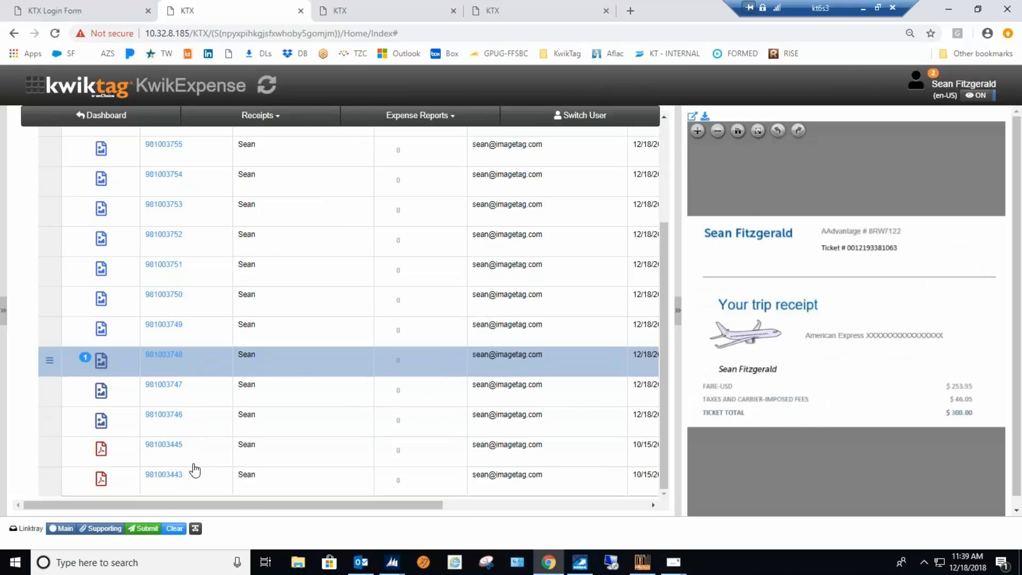
left_click(192, 483)
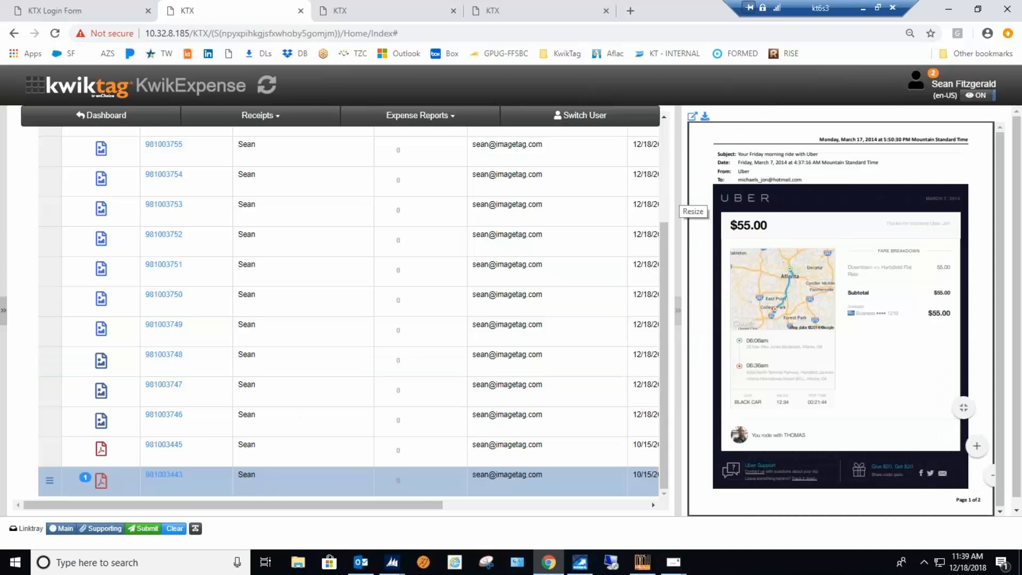
left_click(189, 429)
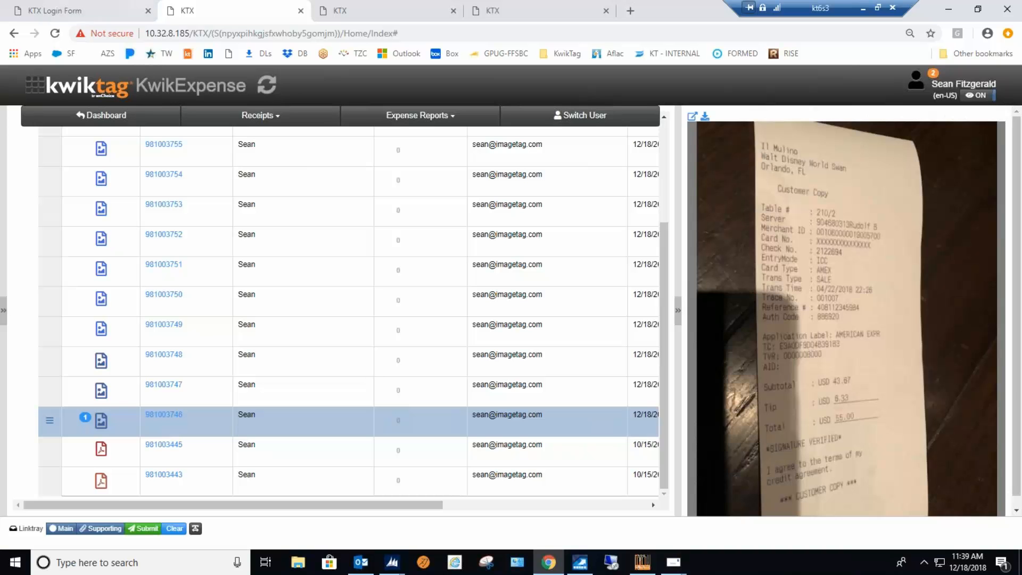
Start adding receipt data to the Southwest airline receipt and set its receipt date to 12/18/2018.
left_click(110, 459)
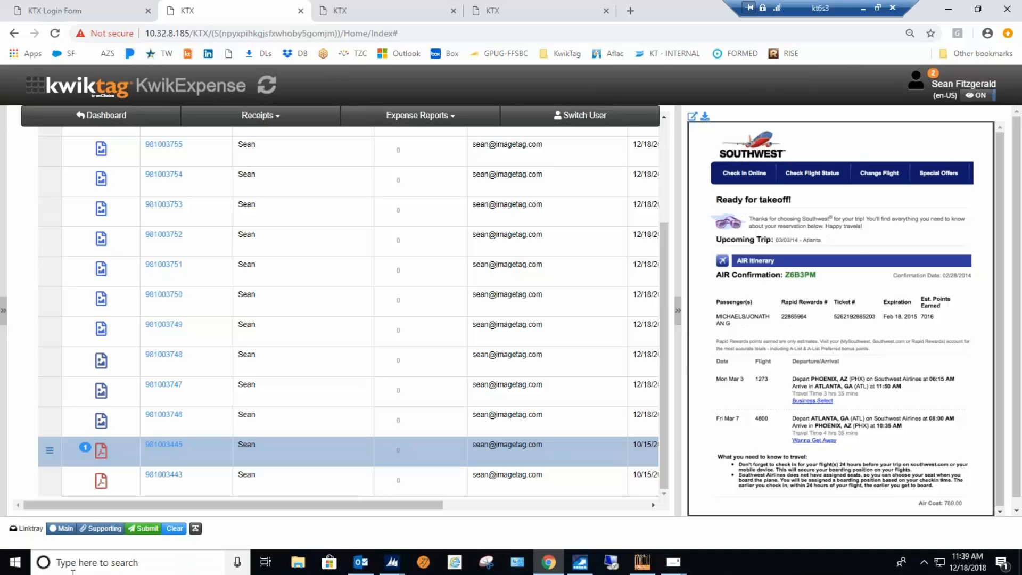
left_click(52, 454)
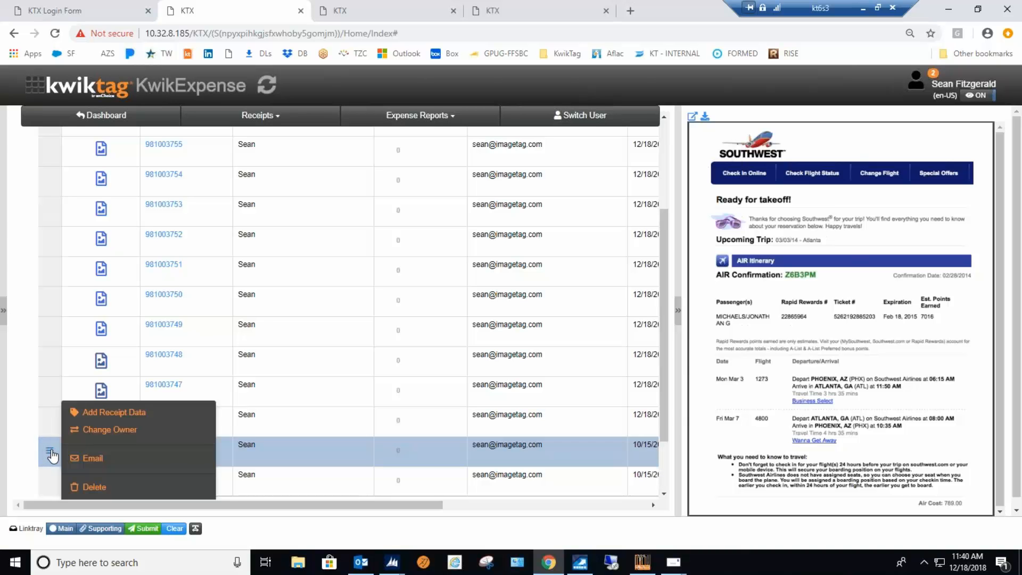
left_click(145, 412)
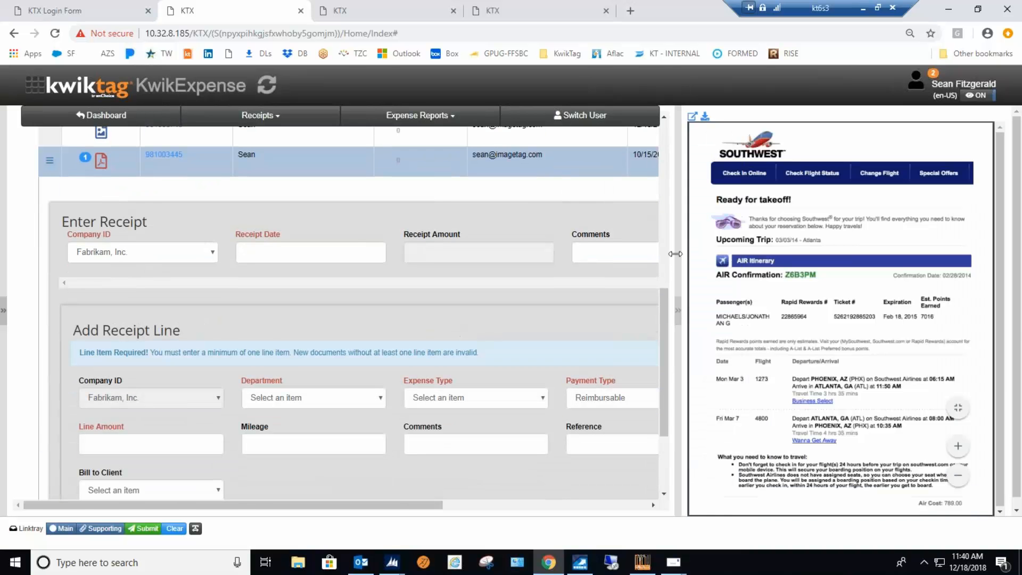
left_click_drag(678, 256, 719, 257)
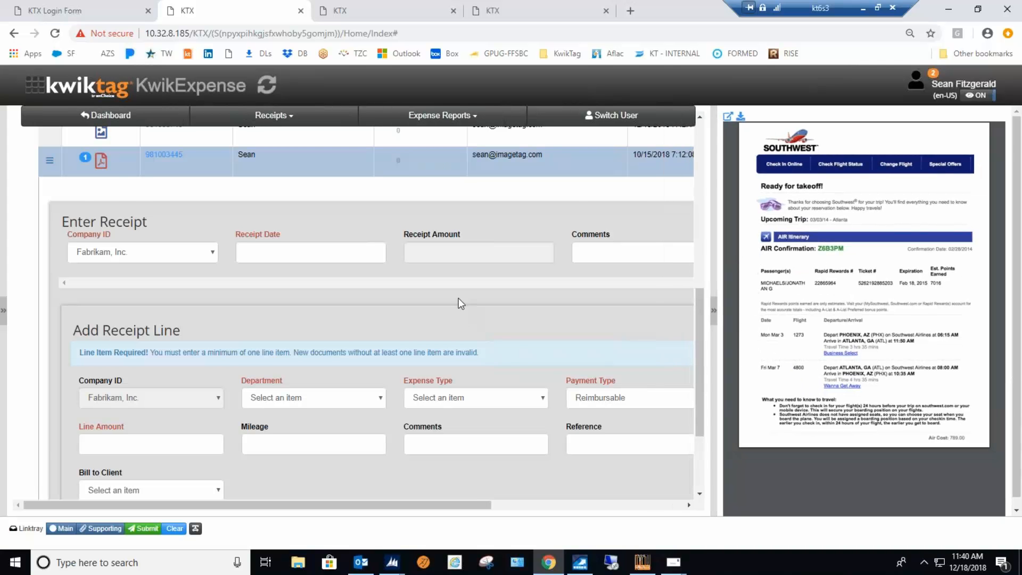
scroll(461, 303, "down", 2)
scroll(317, 237, "up", 1)
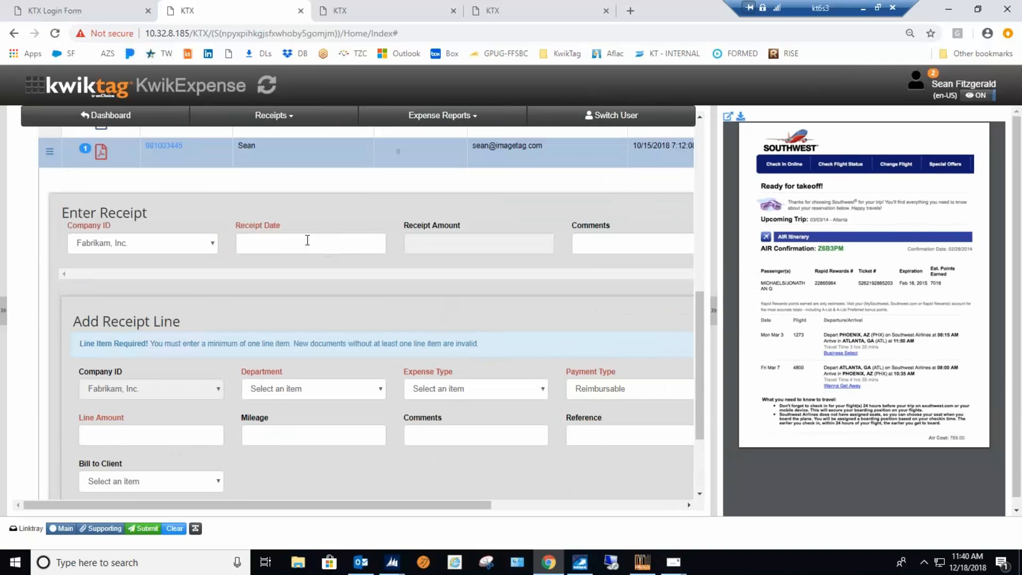
left_click(307, 240)
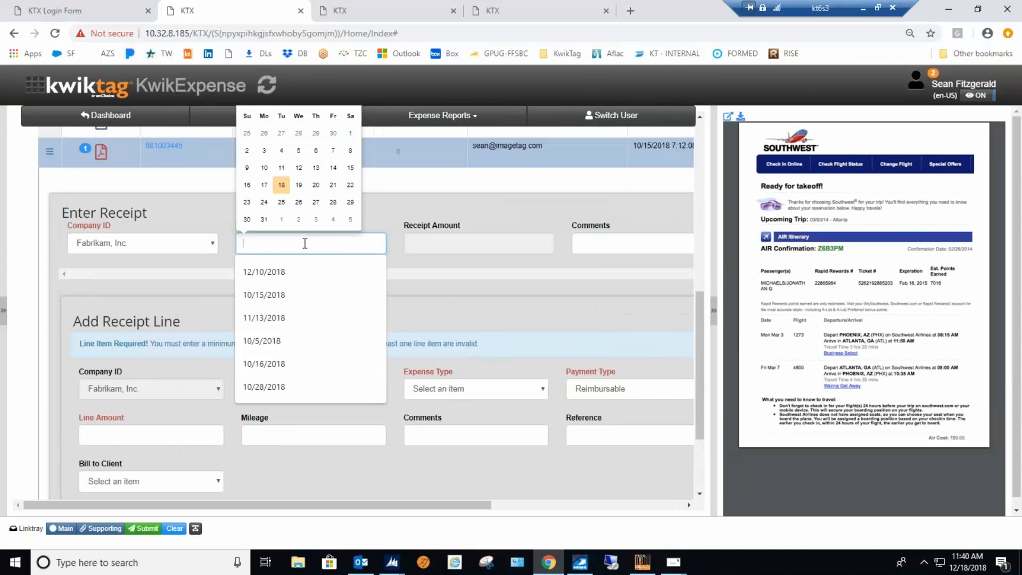
left_click(281, 185)
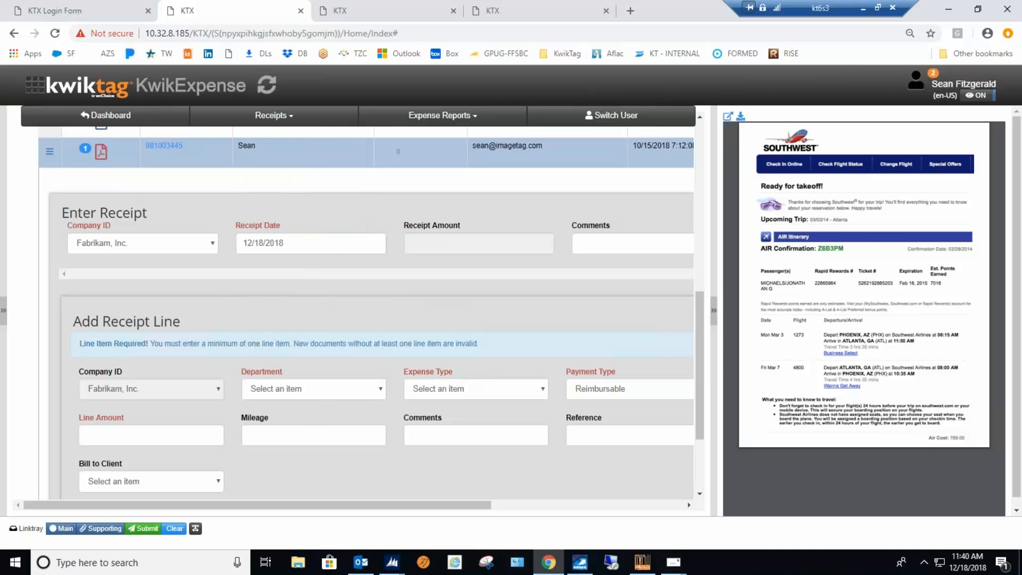
Assign the Southwest receipt line to the Sales department with the expense type Travel.
scroll(318, 468, "down", 1)
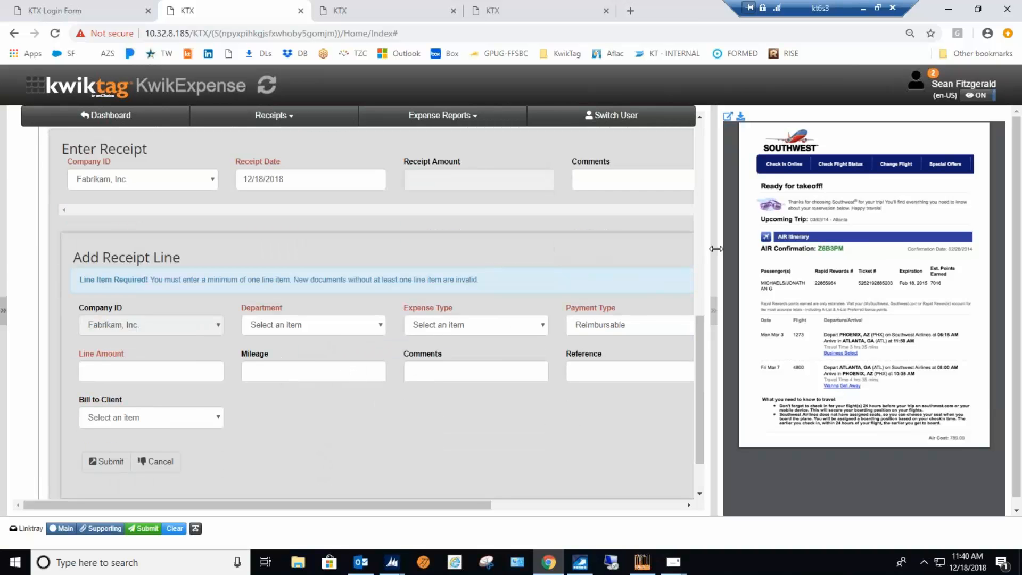
left_click_drag(715, 254, 738, 253)
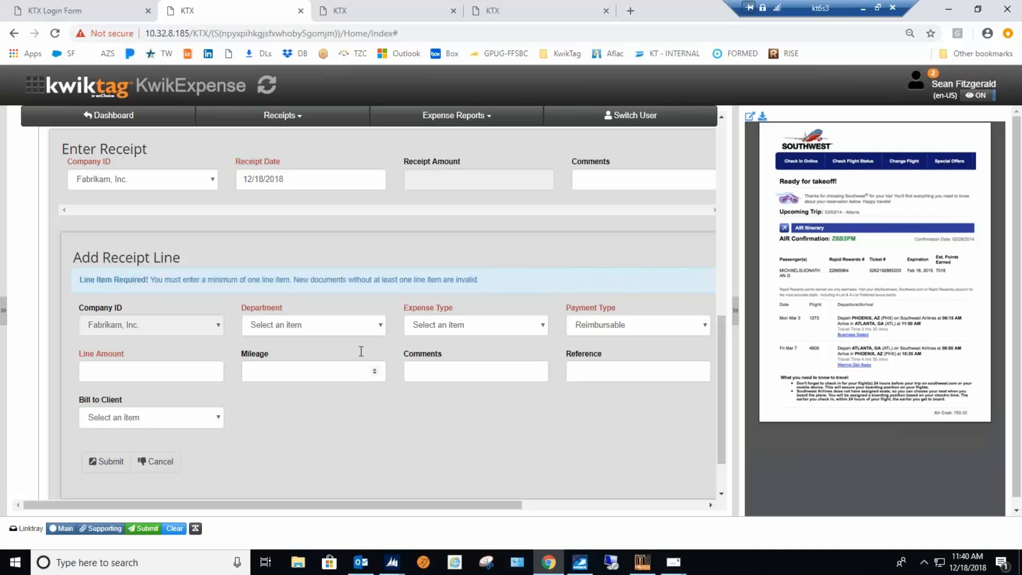
mouse_move(392, 561)
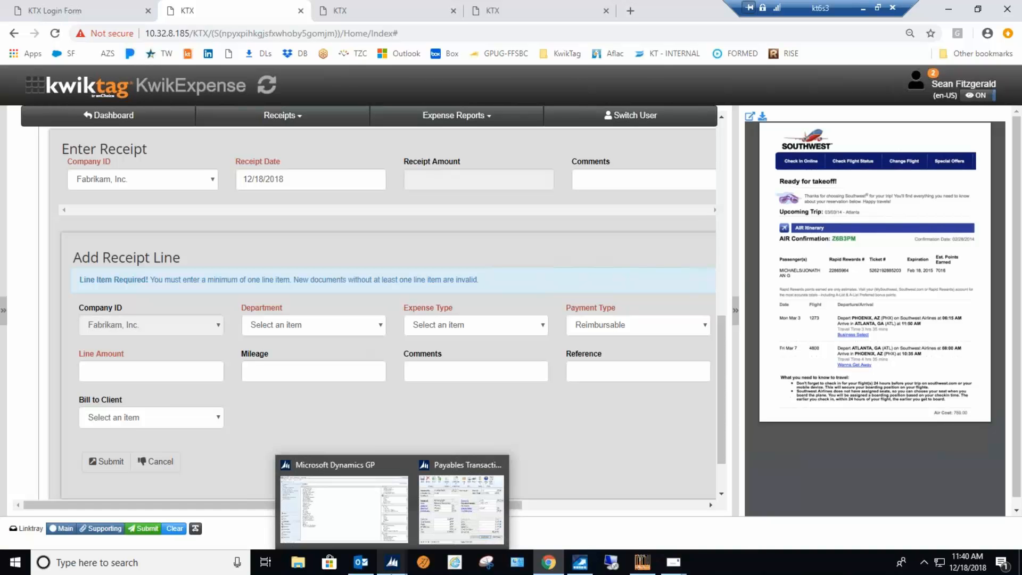
left_click(380, 324)
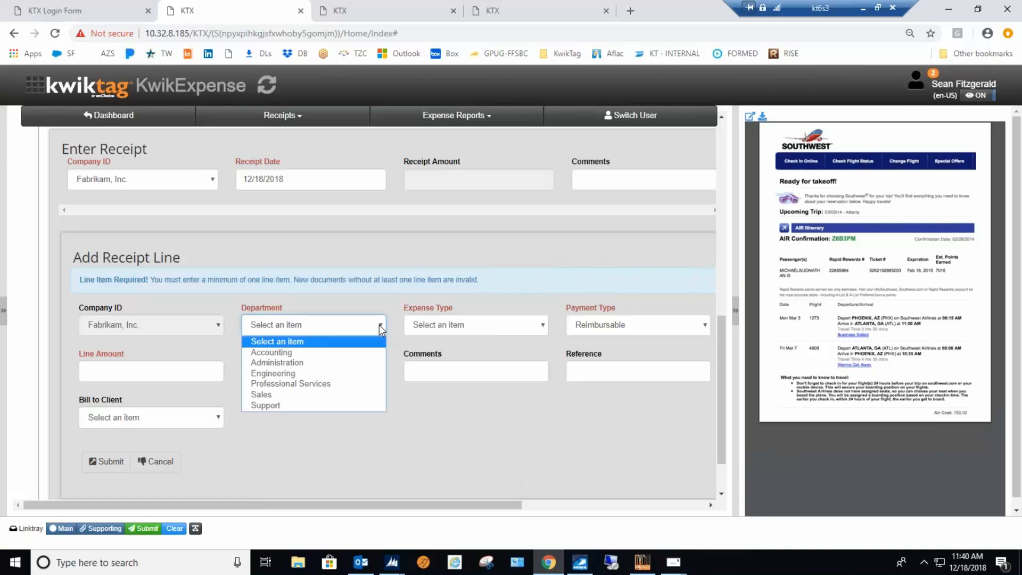
left_click(280, 394)
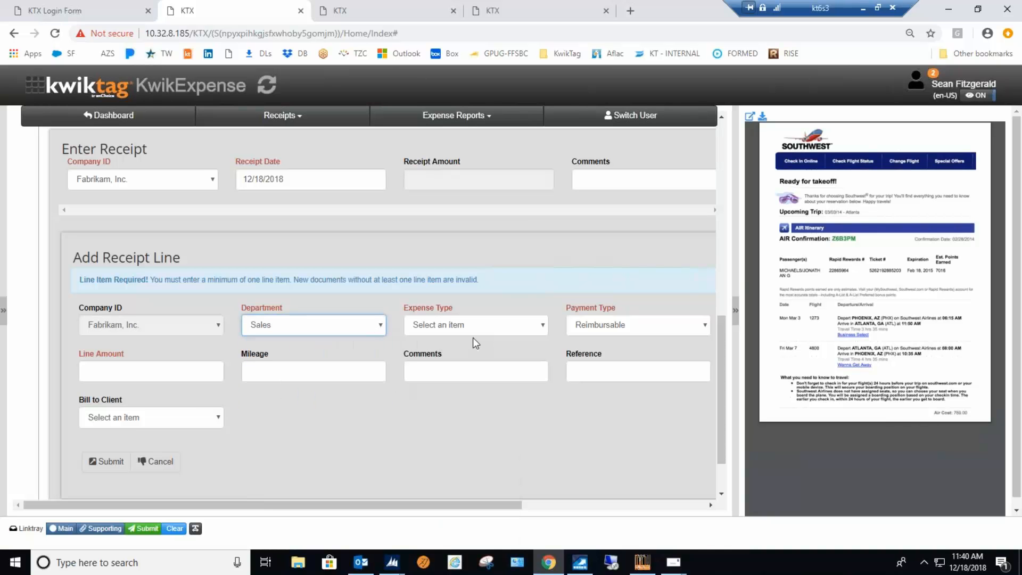
left_click(543, 324)
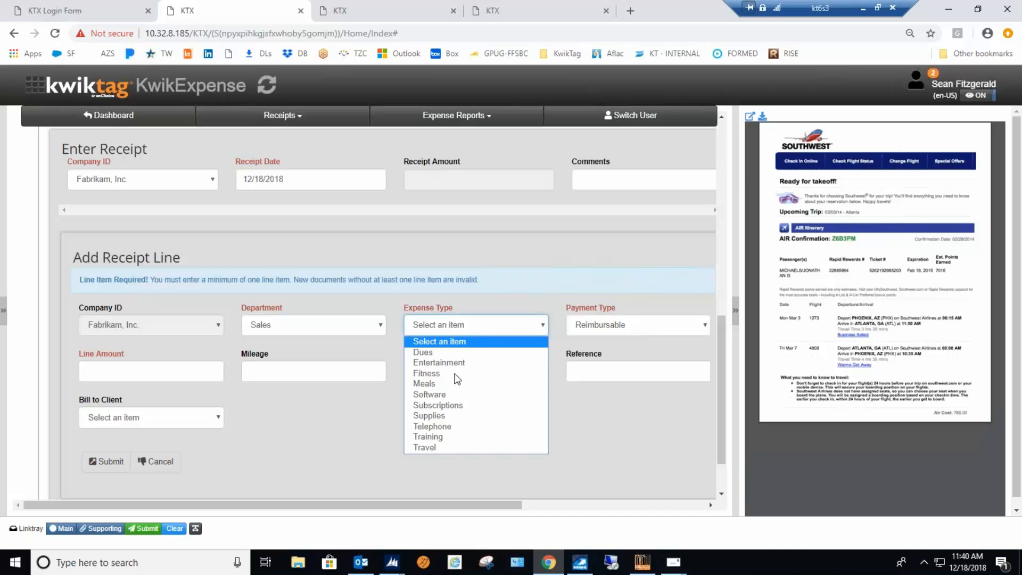
left_click(430, 447)
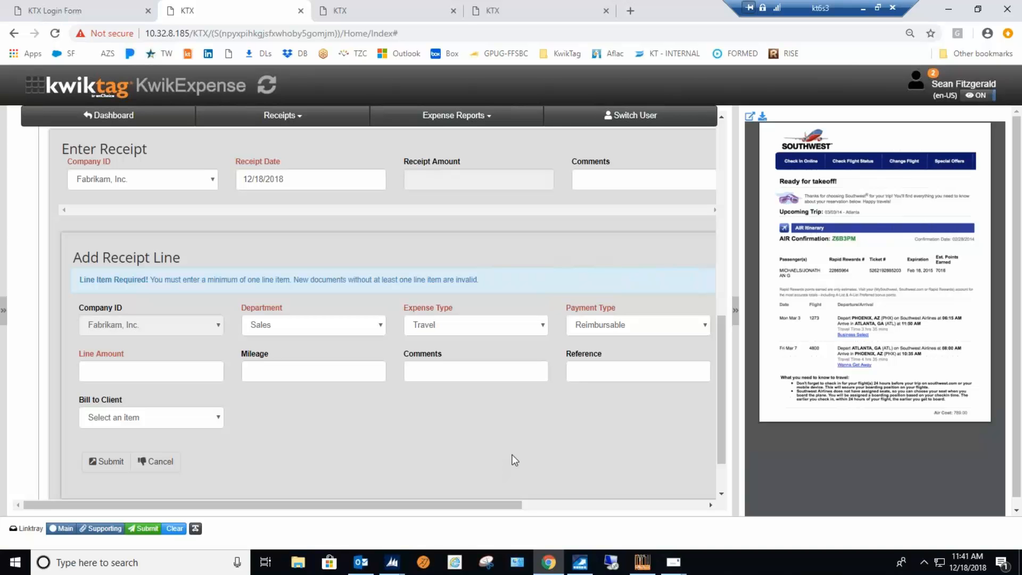
Enter a line amount of 789 for the Southwest receipt, then submit the line and the receipt.
left_click(115, 370)
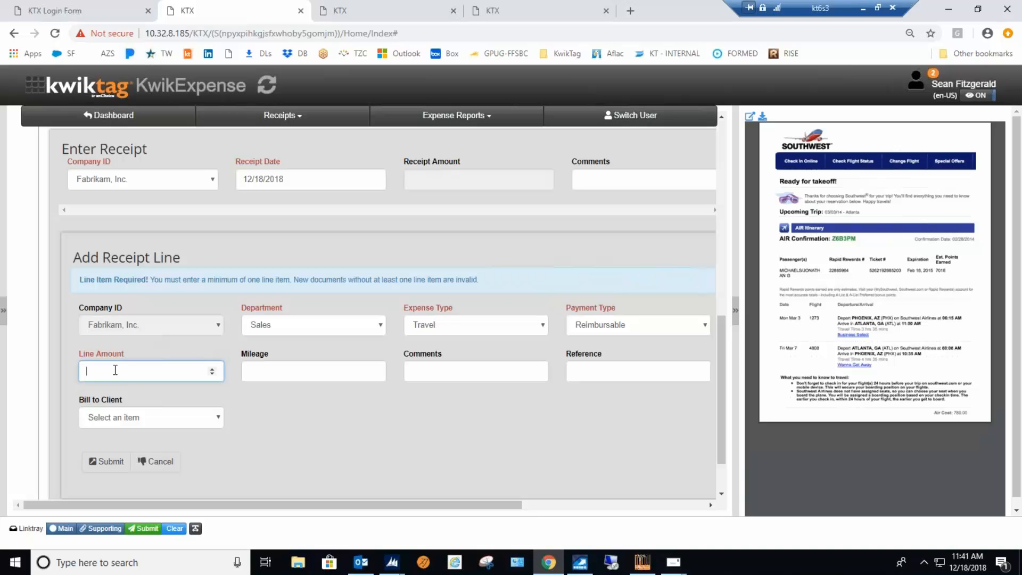
type("789")
key("Tab")
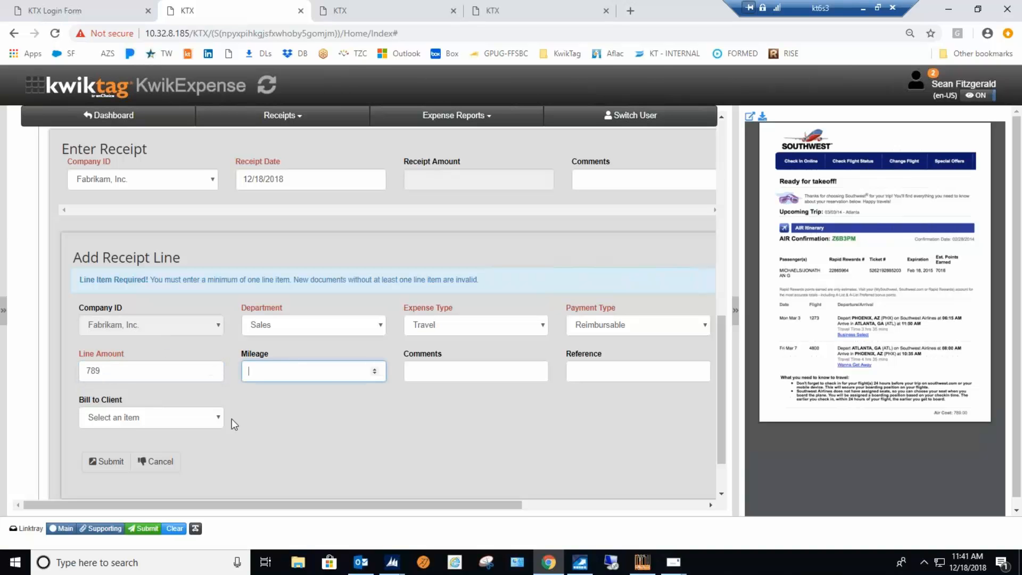
scroll(360, 422, "down", 1)
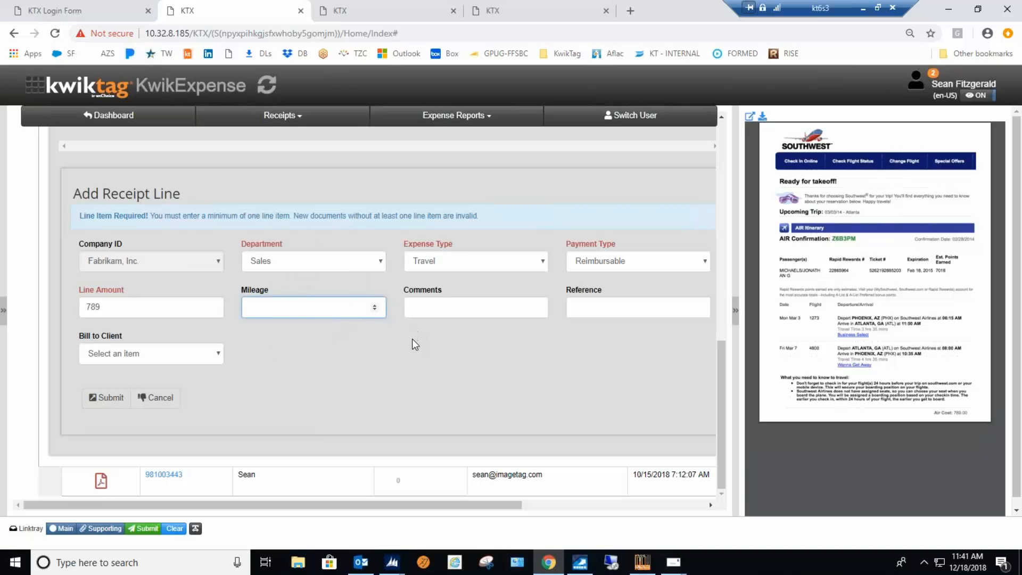
left_click(107, 398)
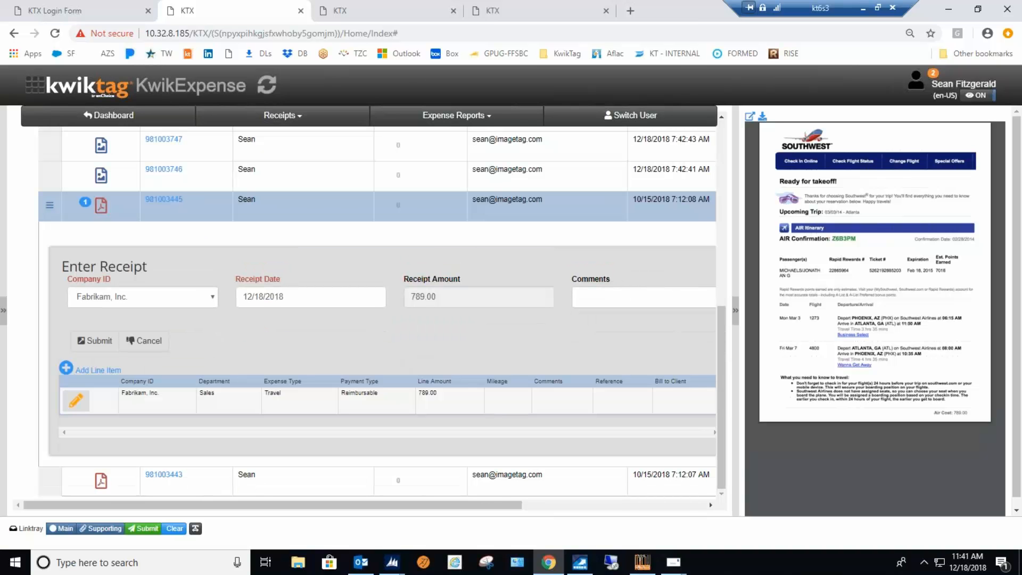
left_click(94, 341)
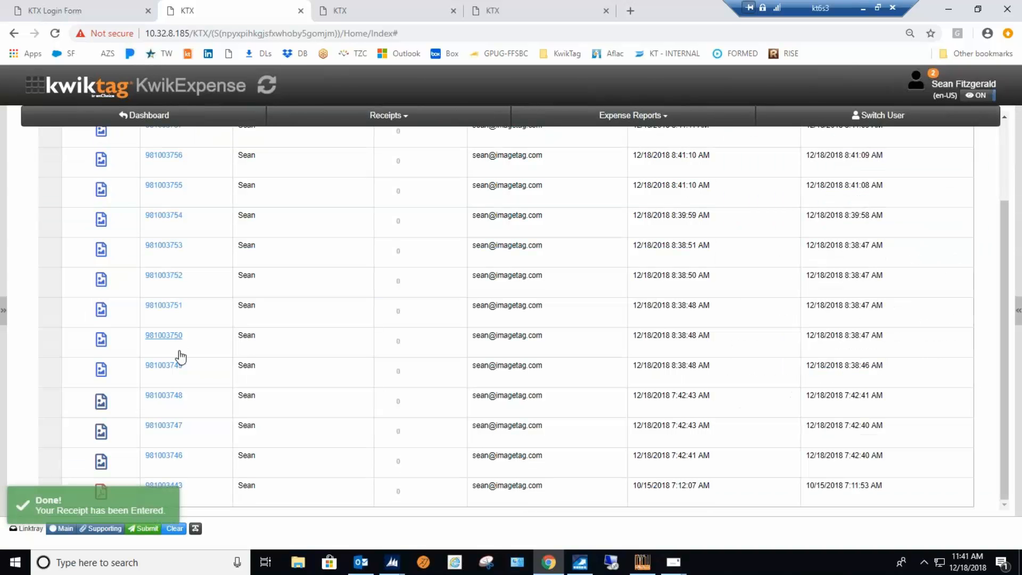
Start adding receipt data to the Uber receipt and set its receipt date to 12/18/2018.
left_click(207, 491)
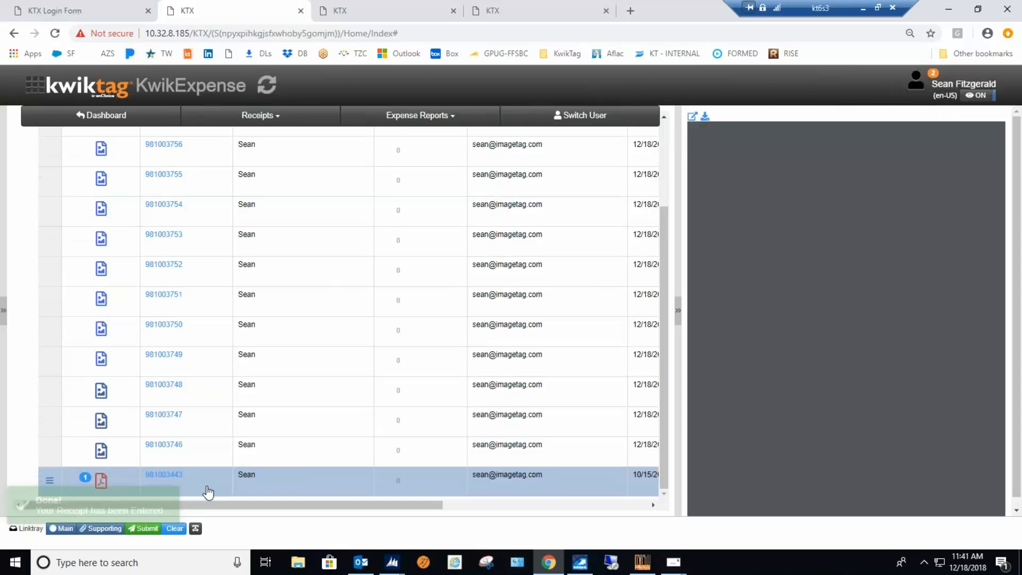
left_click(50, 483)
left_click(118, 336)
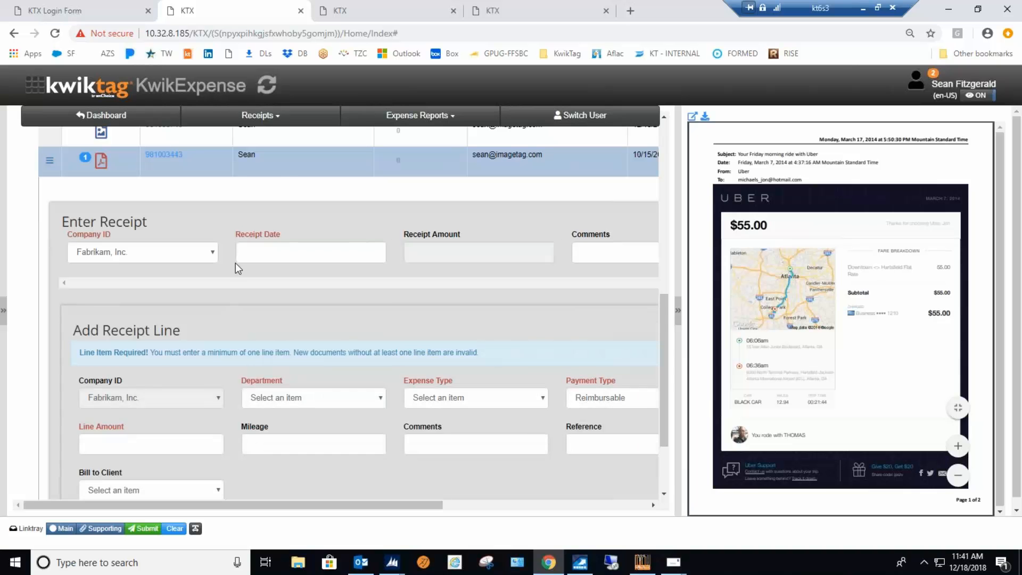
left_click(266, 252)
left_click(281, 195)
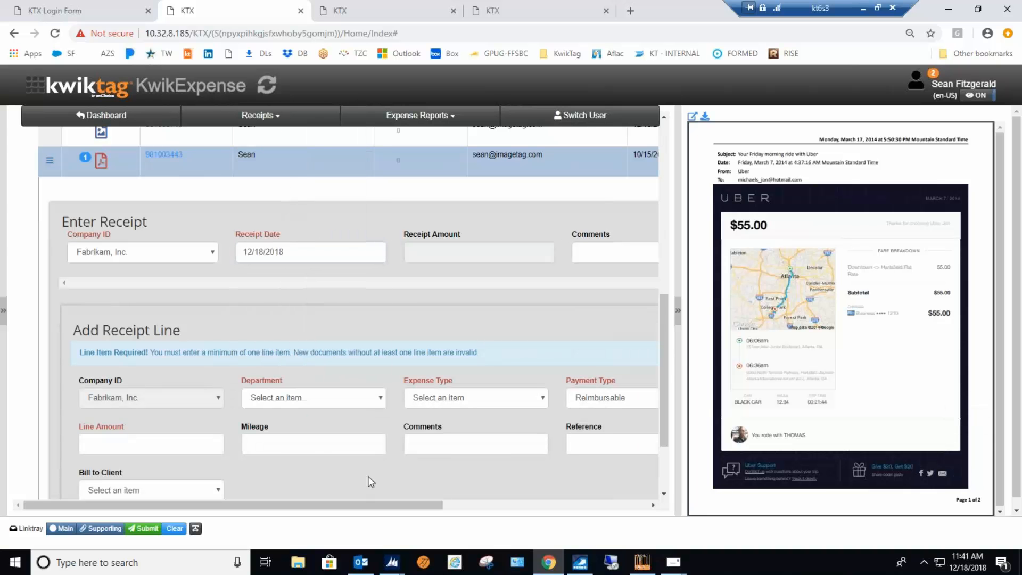
Assign the Uber receipt line to the Sales department with the expense type Travel.
left_click(381, 400)
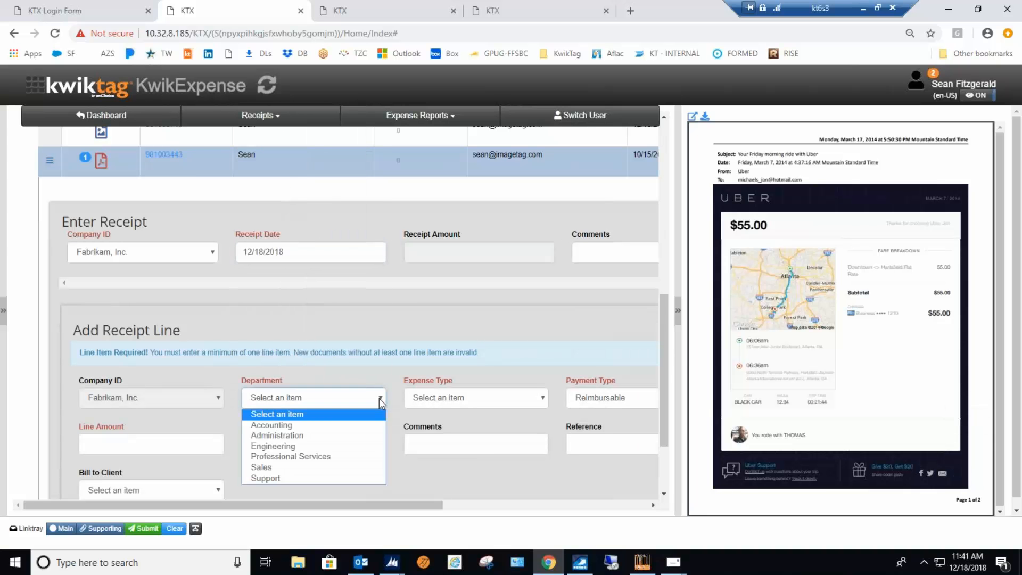
left_click(276, 466)
left_click(540, 398)
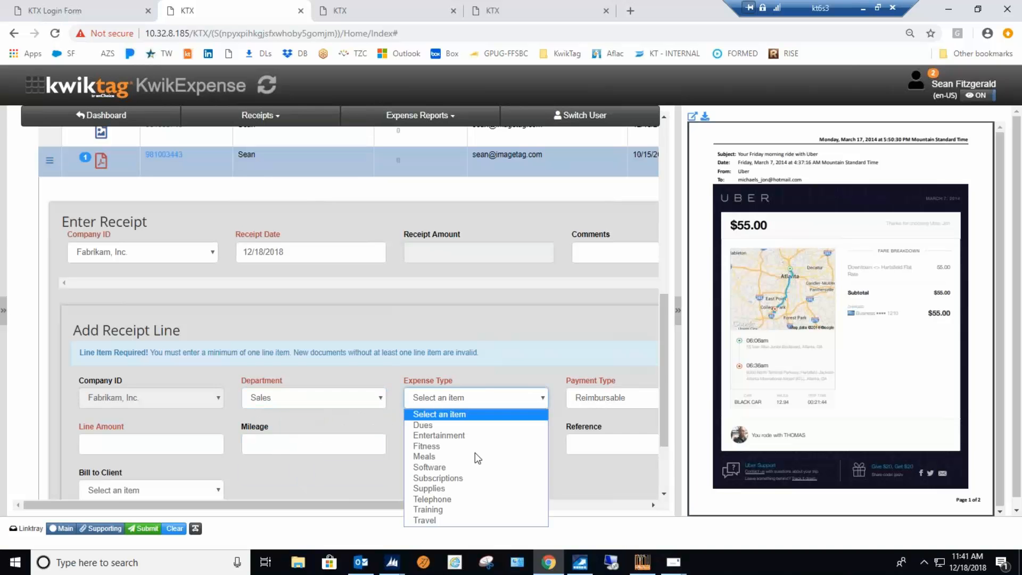
left_click(433, 518)
Enter a line amount of 55 for the Uber receipt, then submit the line and the receipt.
left_click(132, 444)
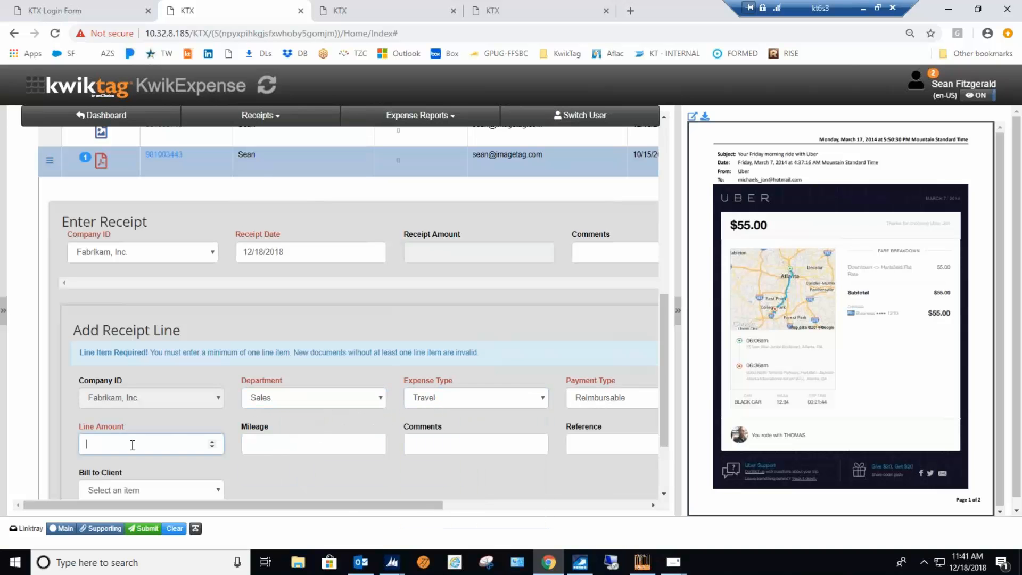
type("55")
key("Tab")
scroll(357, 477, "down", 2)
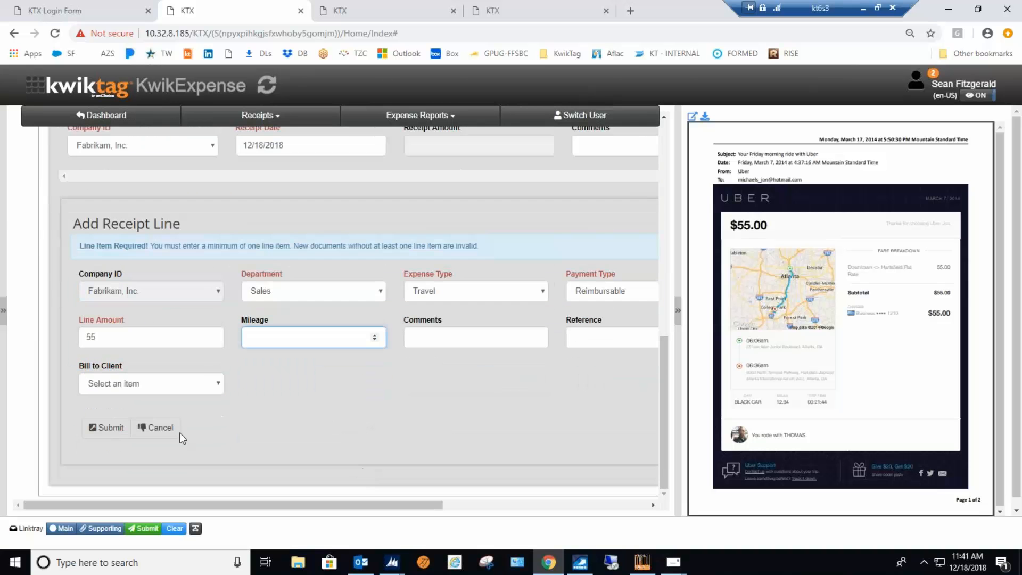
left_click(102, 429)
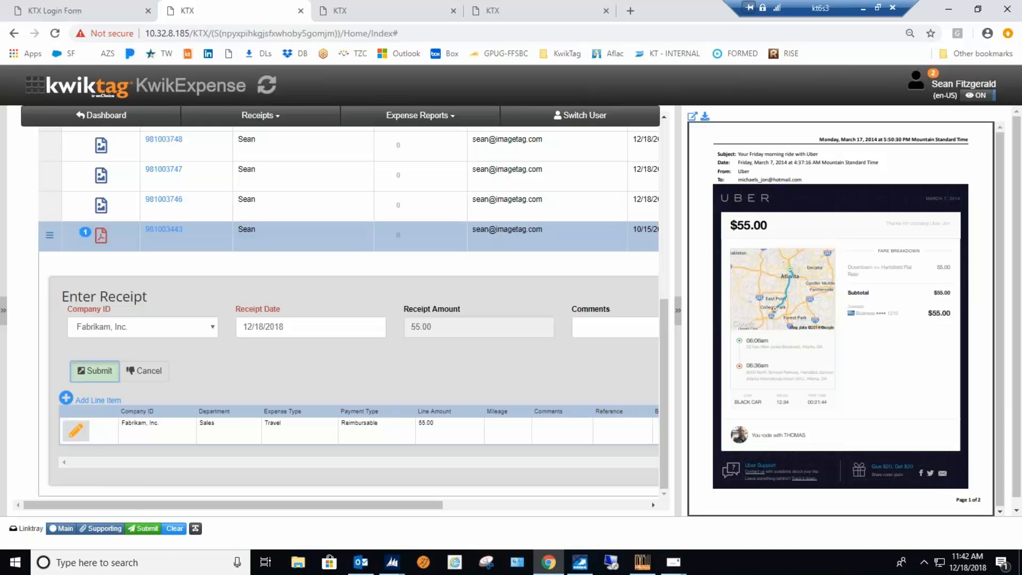
left_click(92, 371)
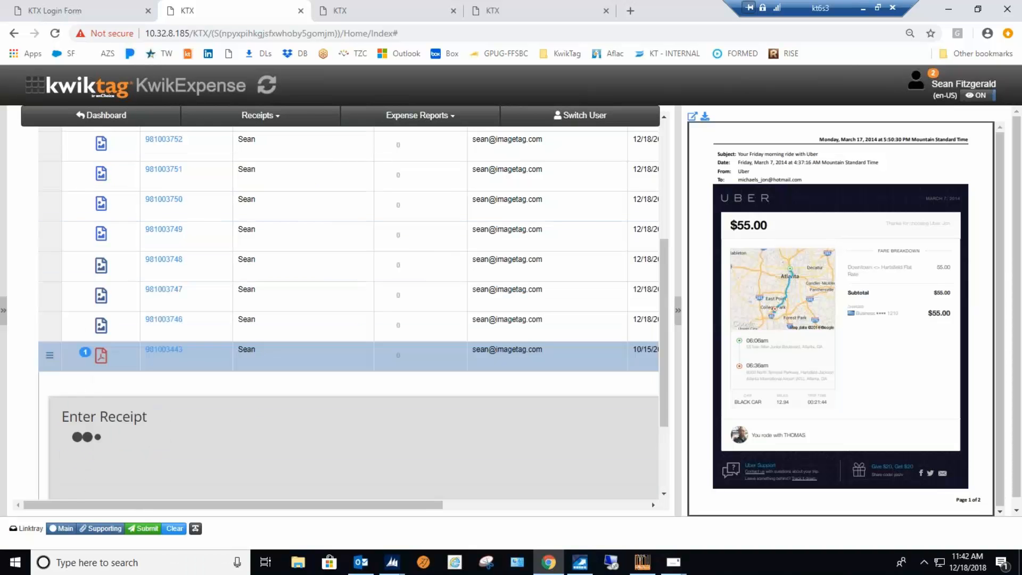
Start a new expense report for Fabrikam, Inc. and set both its start date and end date to 12/18/2018.
scroll(253, 432, "up", 2)
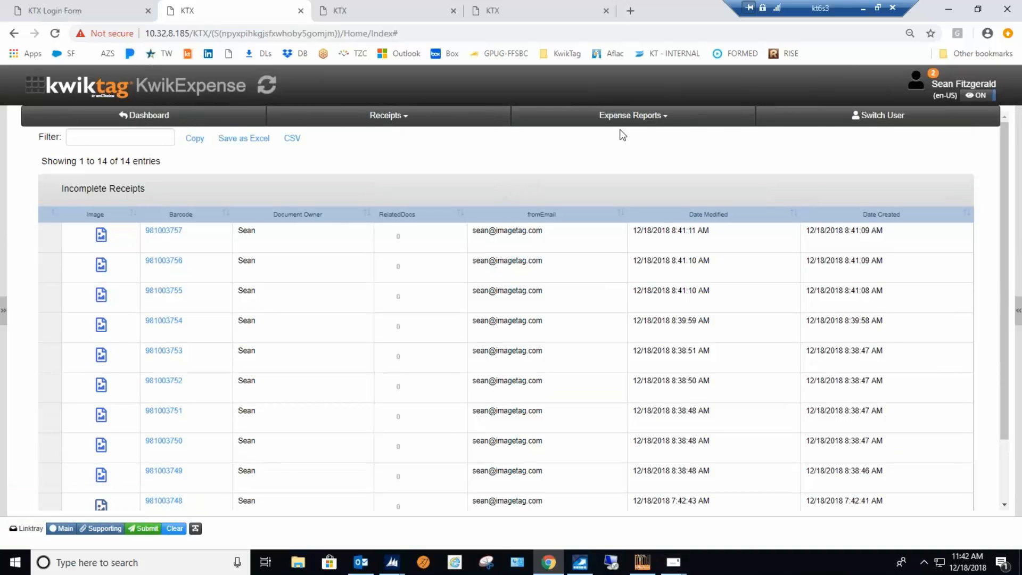
left_click(666, 115)
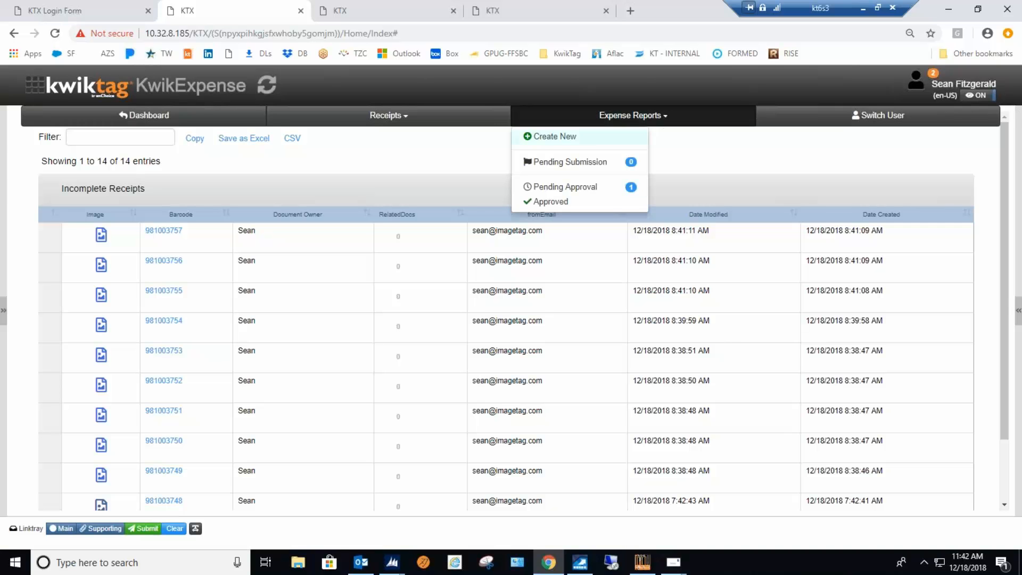
left_click(555, 137)
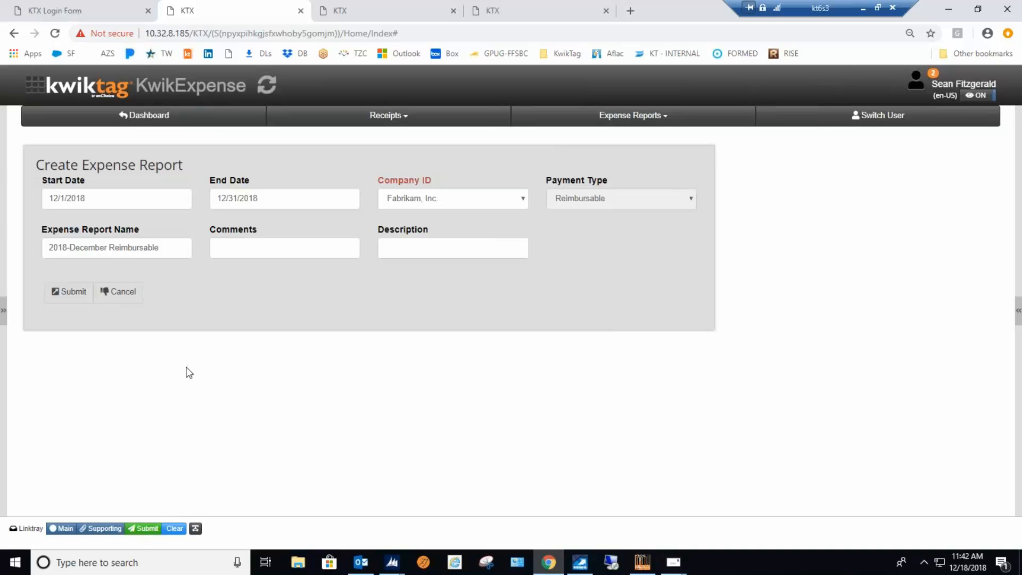
left_click(93, 198)
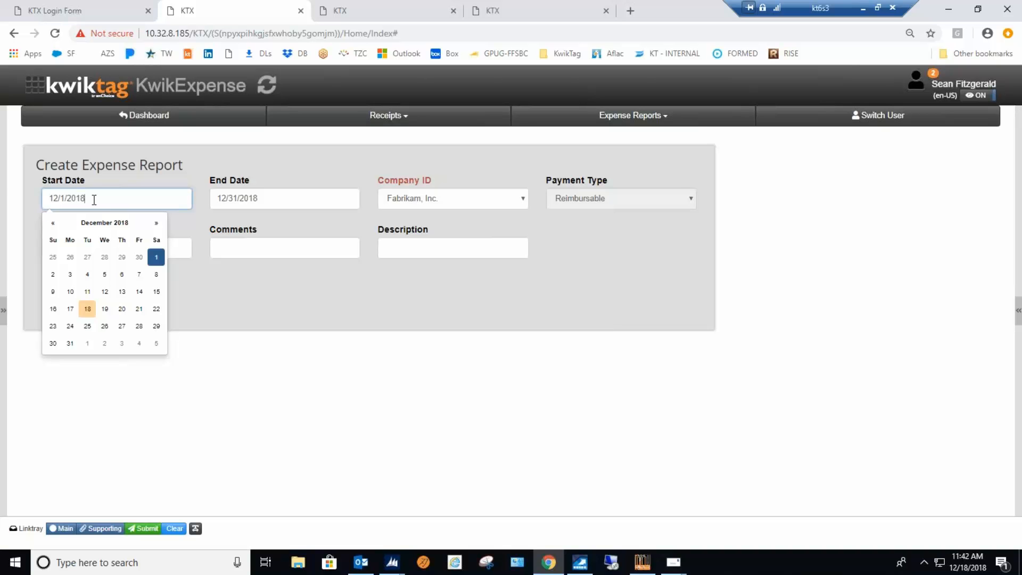
left_click(87, 309)
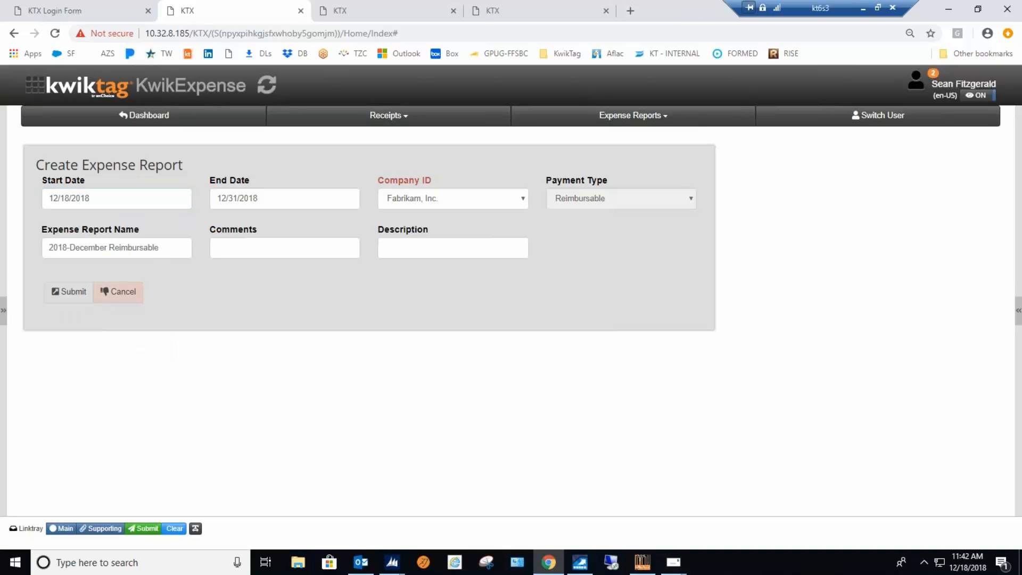
left_click(270, 198)
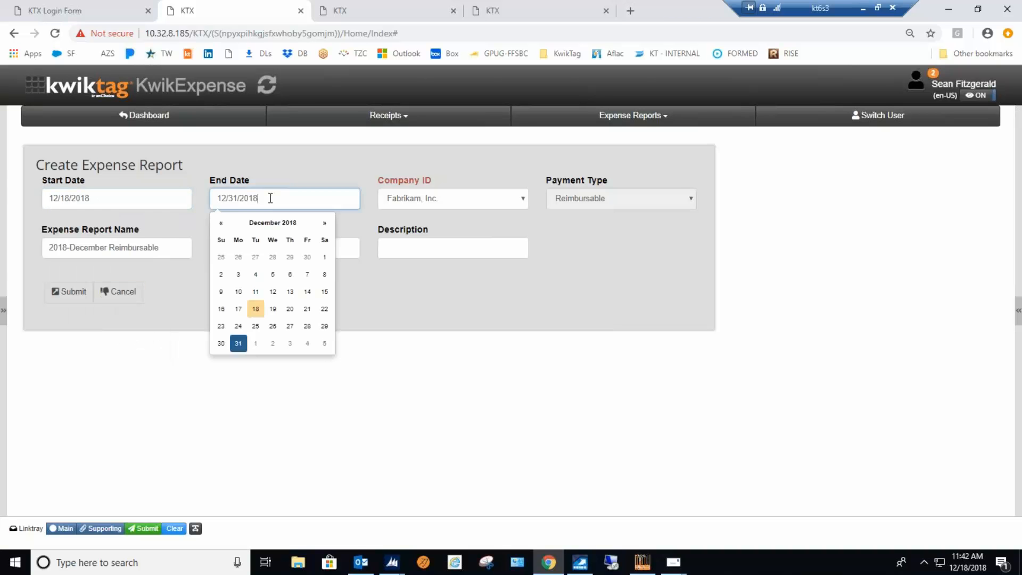
left_click(256, 309)
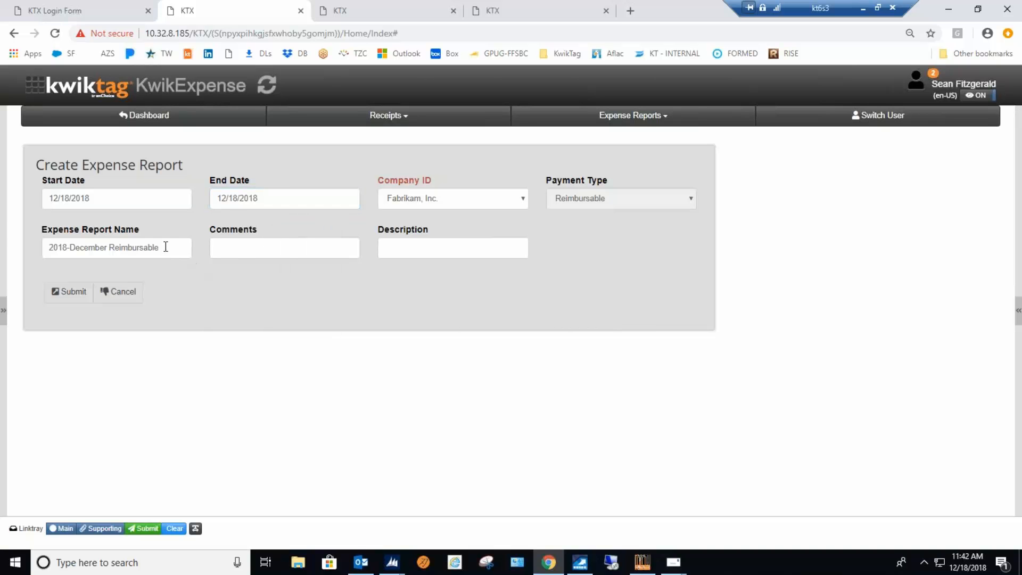
Name the expense report "TTI Report" and submit it for creation.
left_click_drag(165, 247, 5, 234)
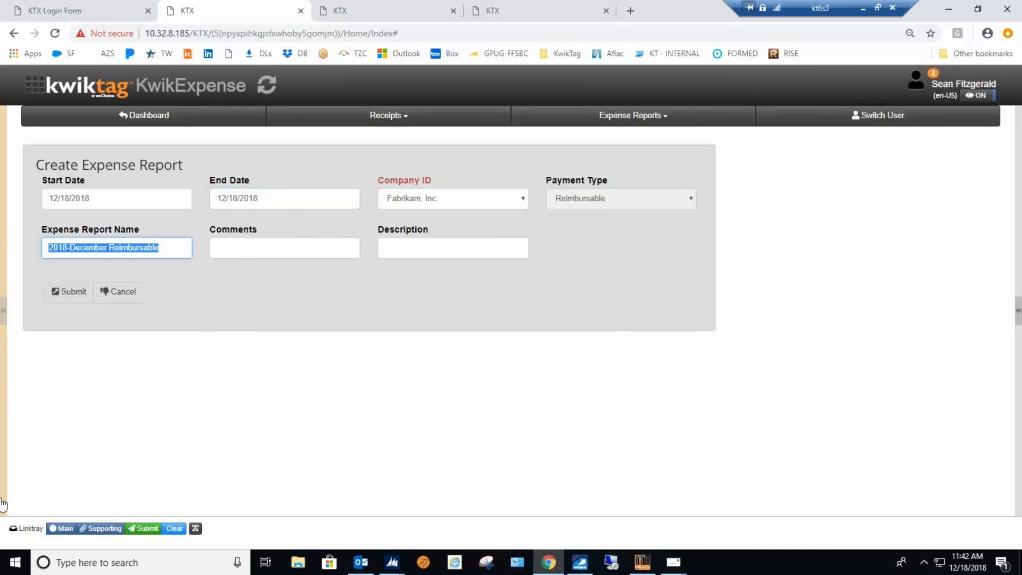
type("TTI")
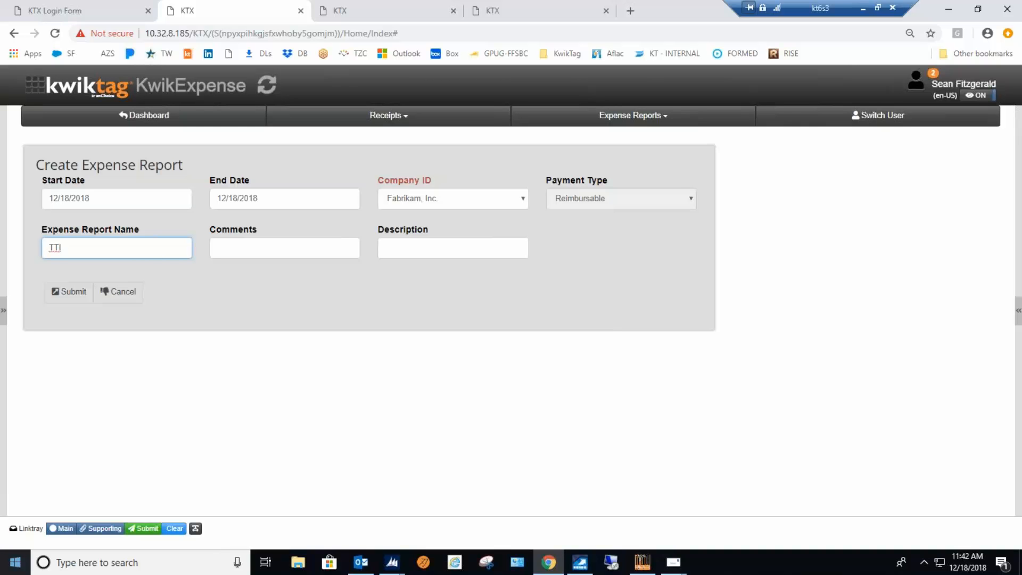
type(" Report")
left_click(59, 290)
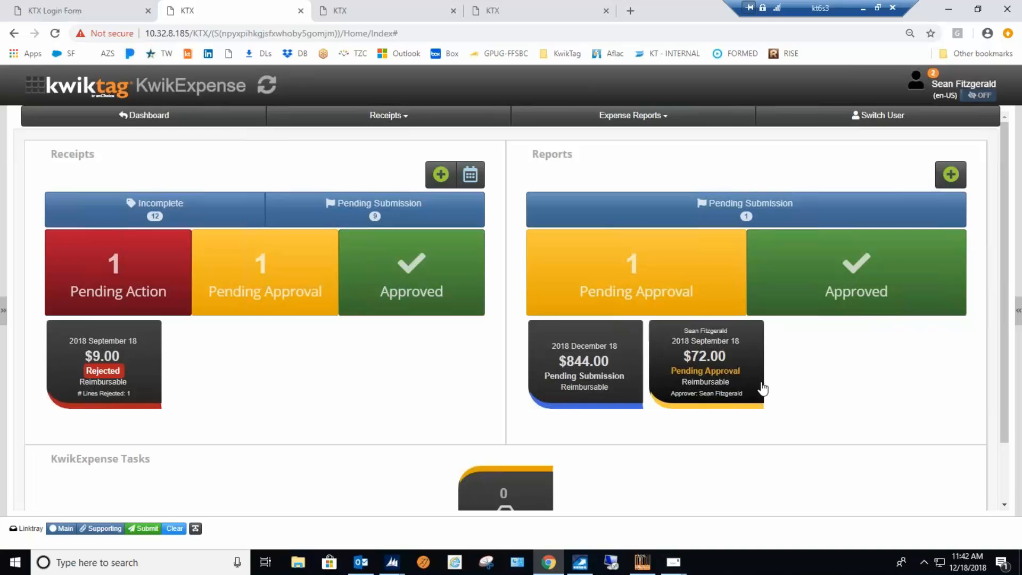
Open the December 18 report pending submission, expand its related receipts, and view the Uber and Southwest receipt images.
left_click(579, 362)
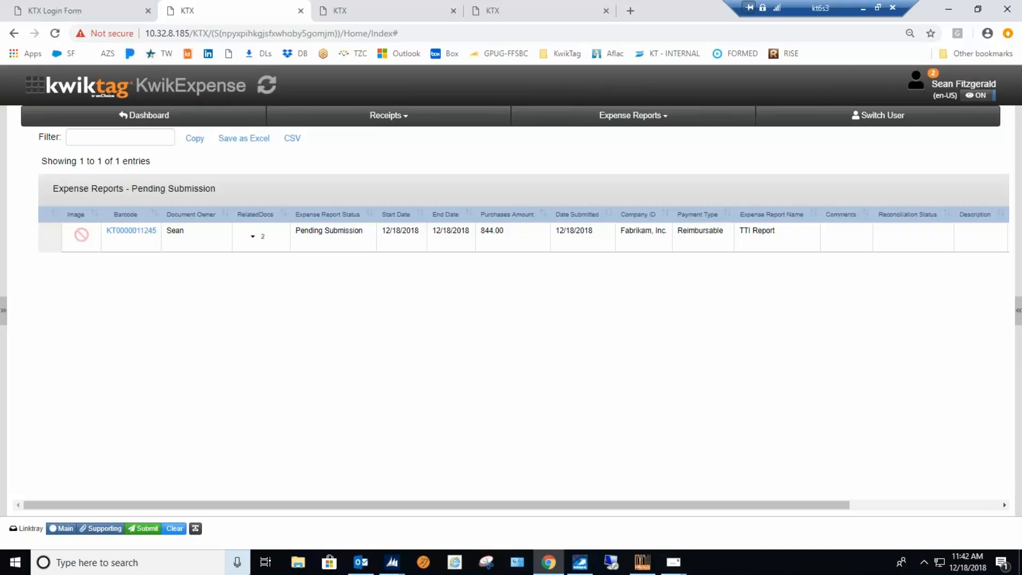
left_click(254, 238)
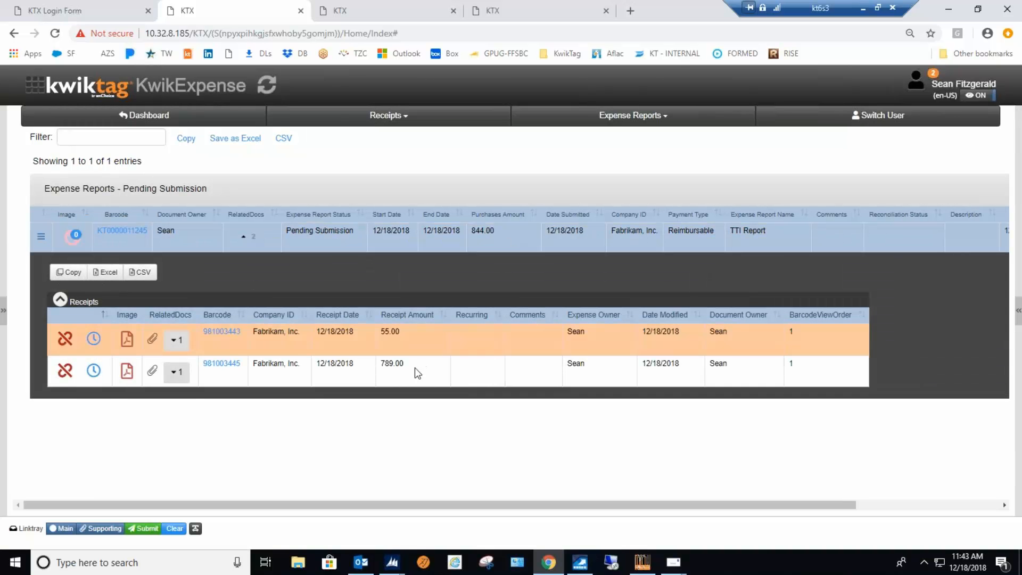
left_click(420, 332)
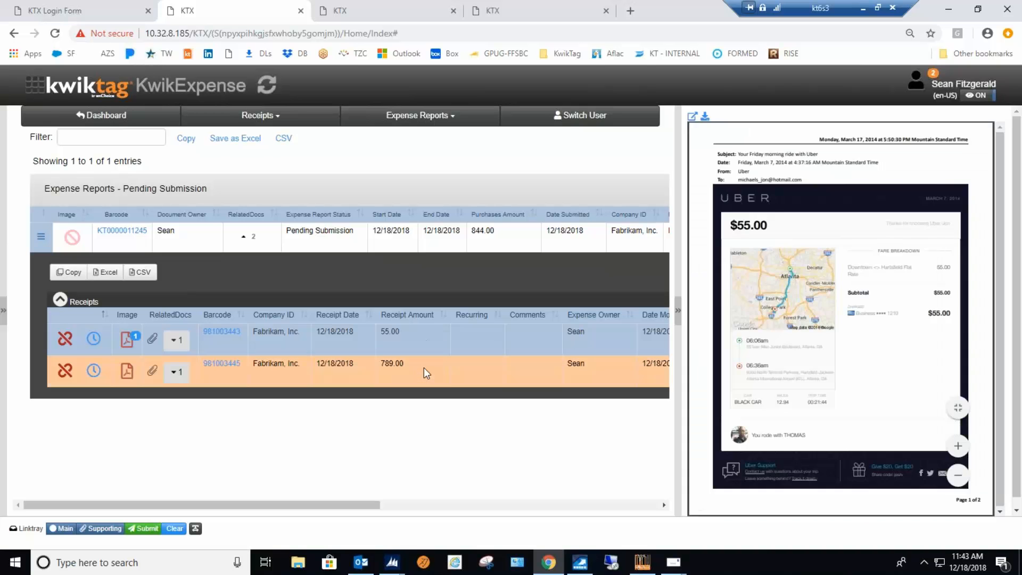
left_click(423, 367)
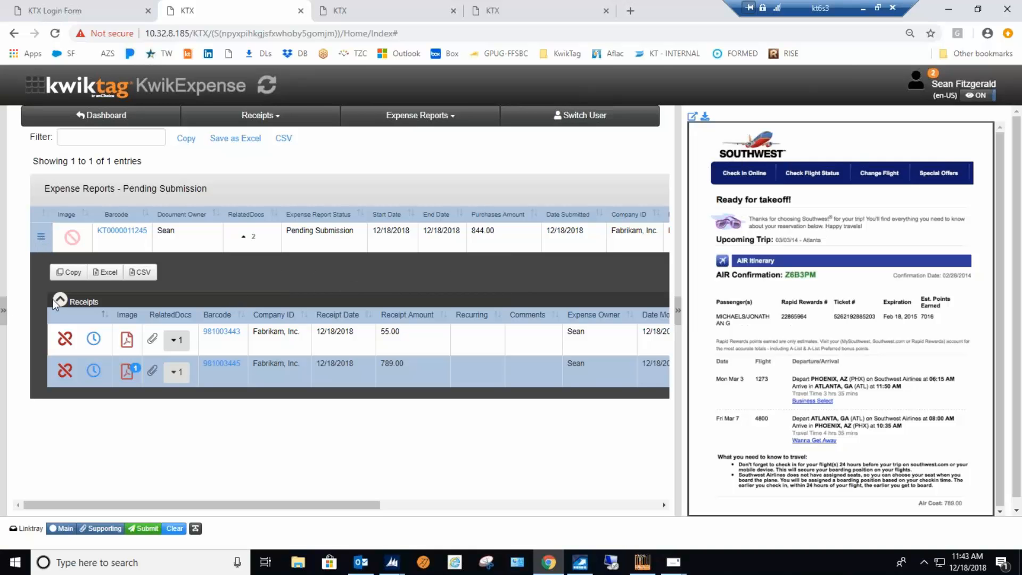
Send the TTI Report for approval.
left_click(42, 239)
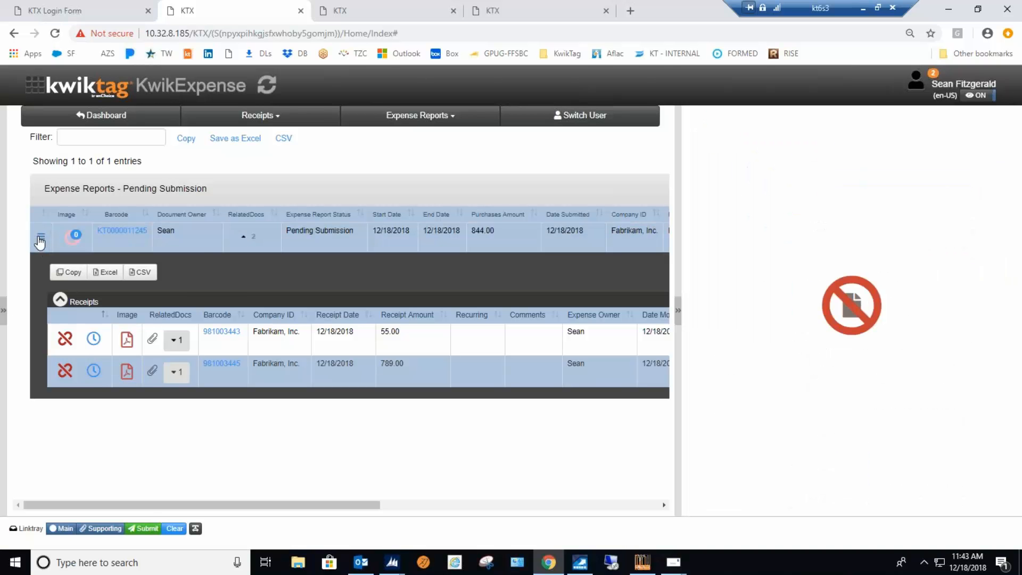
left_click(41, 239)
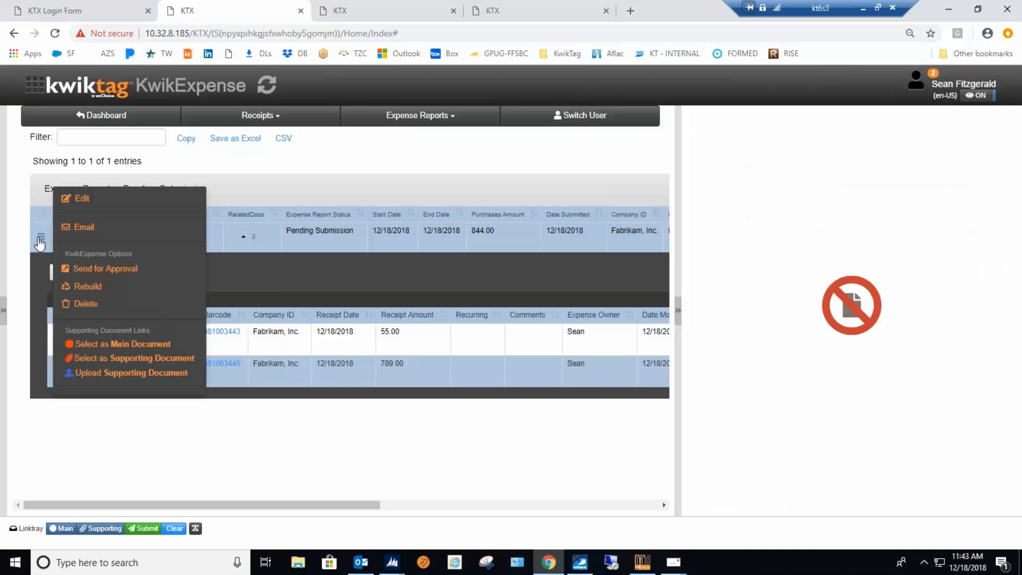
left_click(117, 273)
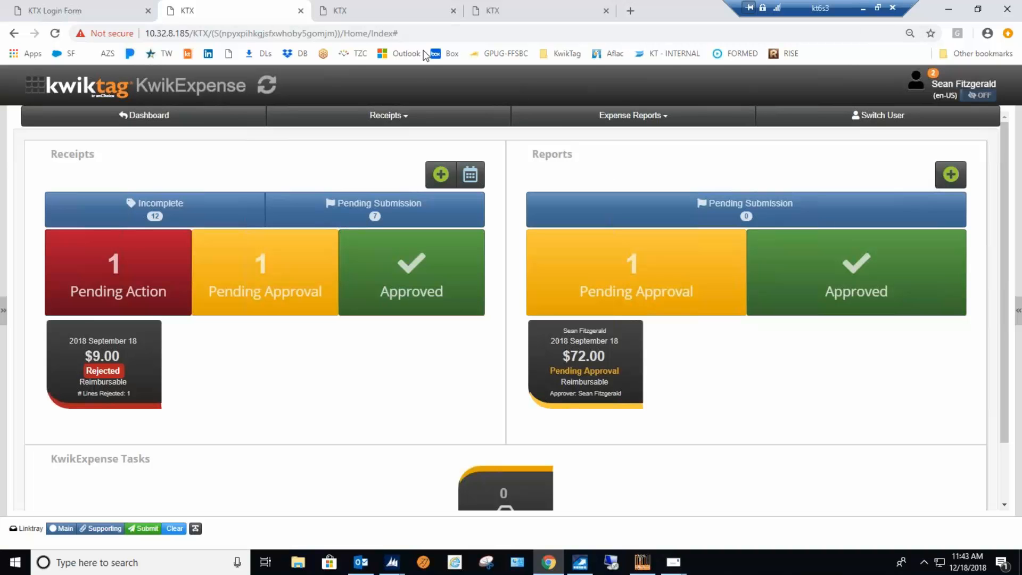
Switch to the department manager's KwikExpense session, refresh the dashboard, and open the expense reports pending review.
left_click(387, 13)
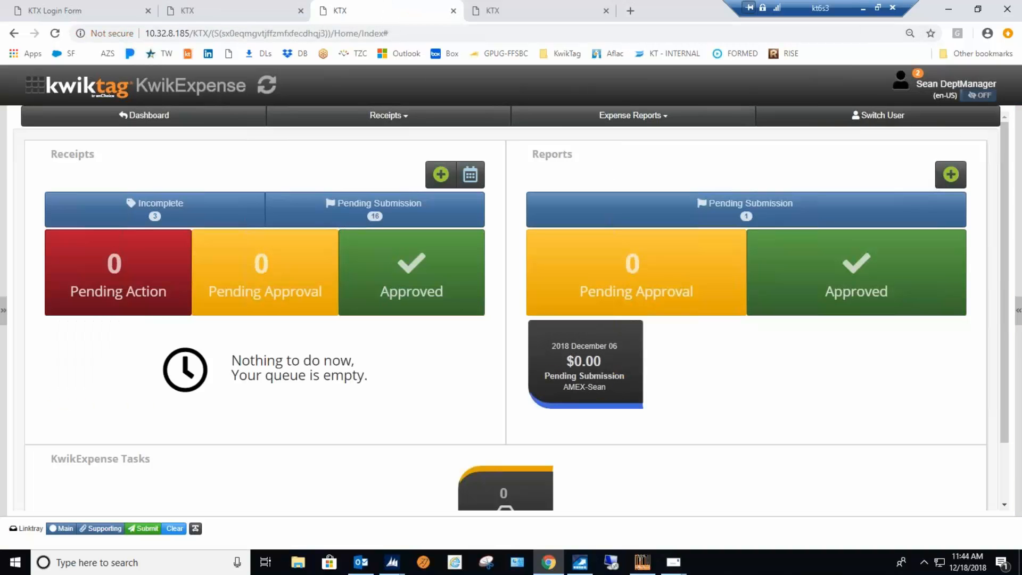
left_click(269, 94)
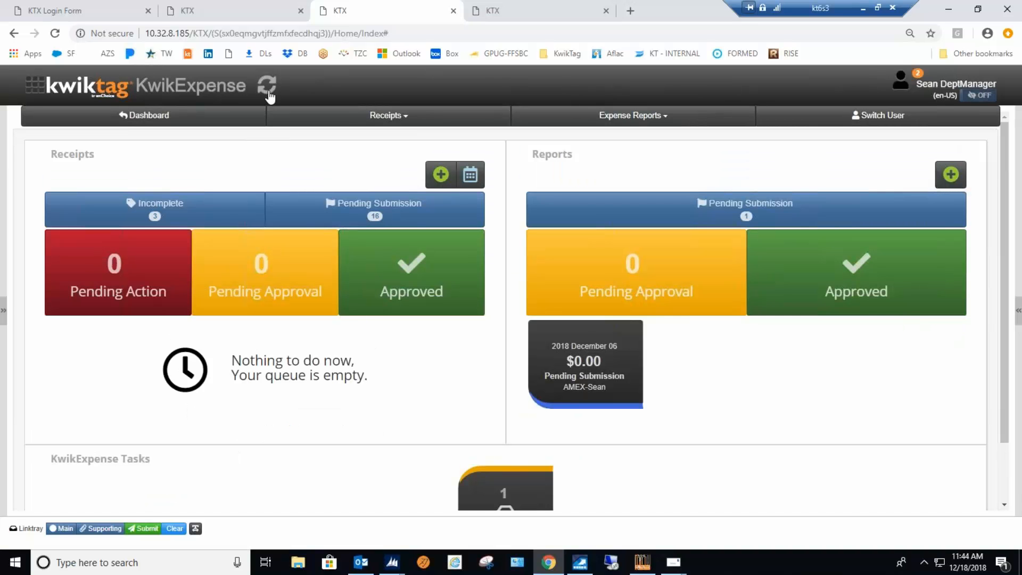
scroll(394, 414, "down", 2)
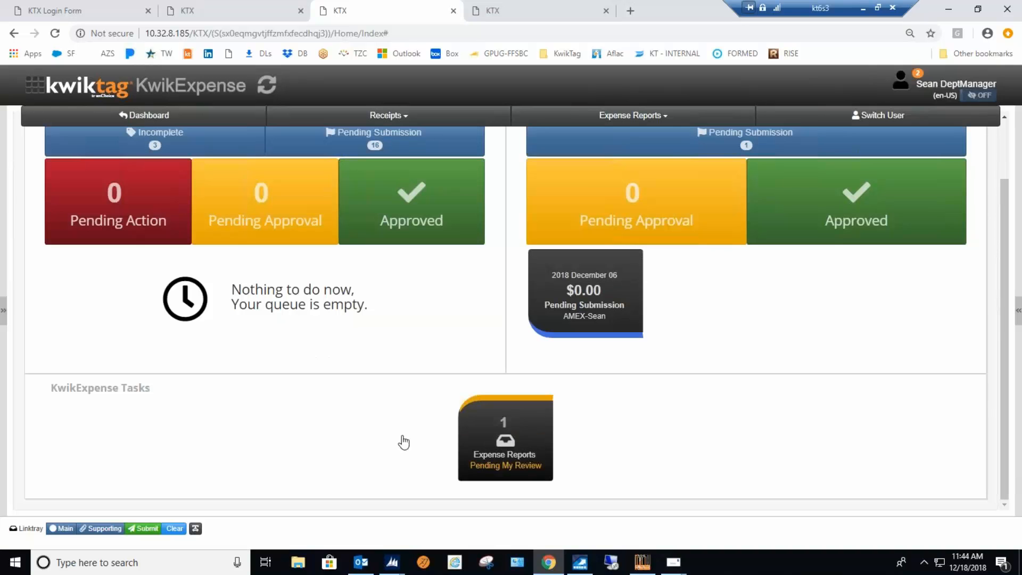
left_click(504, 439)
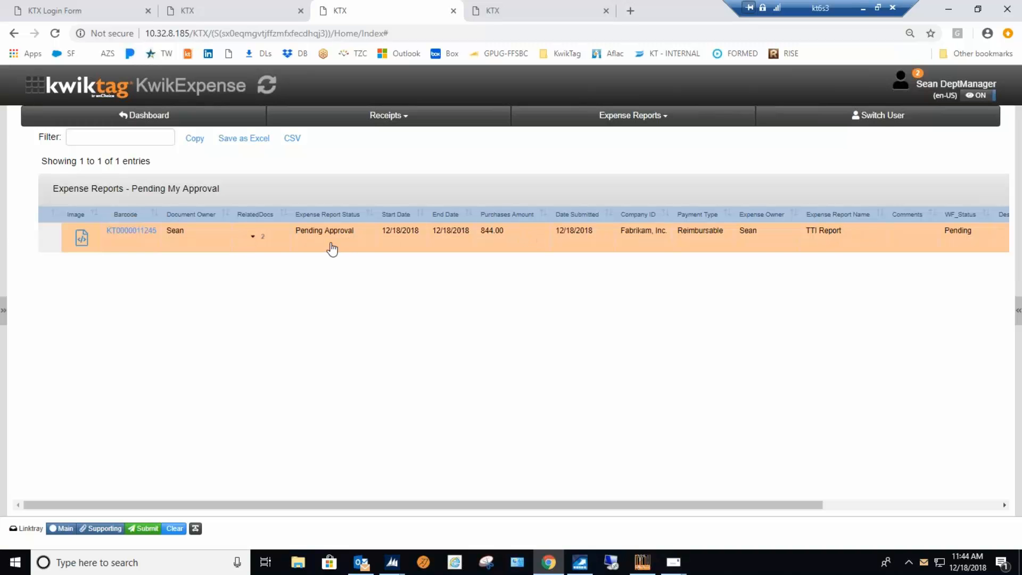
Preview the TTI Report and expand its Sales Travel line to review the individual receipts.
left_click(361, 242)
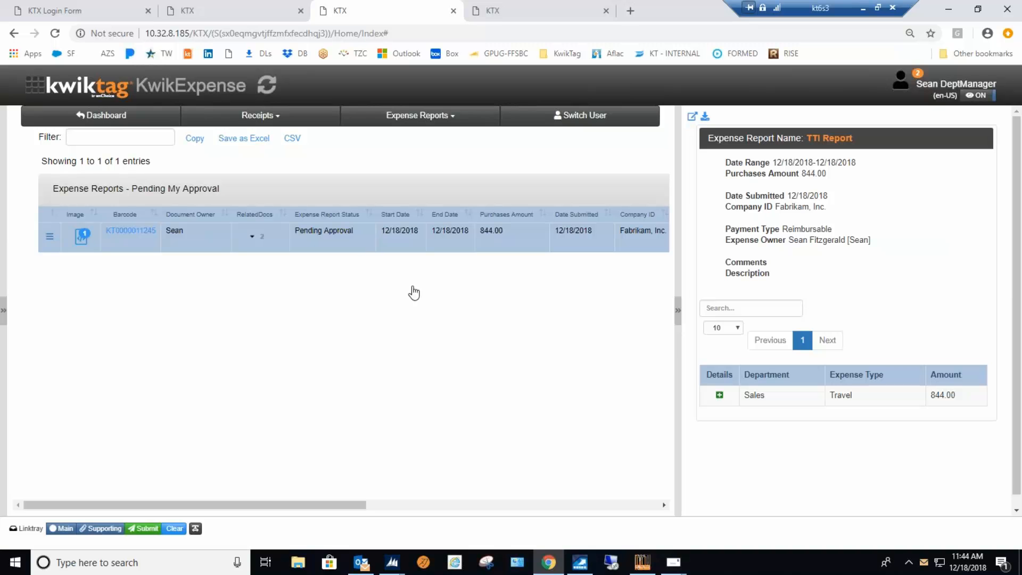
left_click(719, 396)
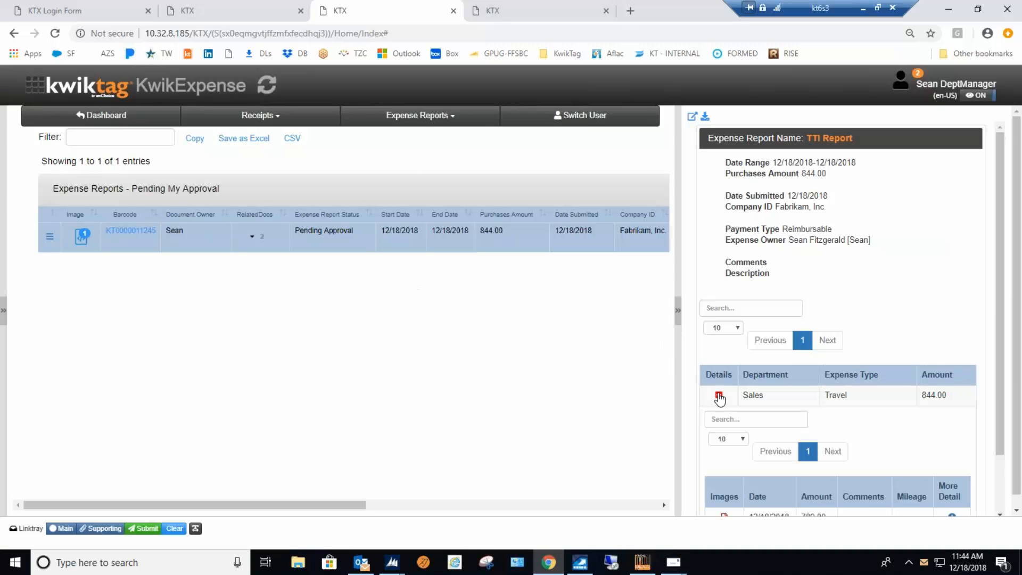
scroll(718, 399, "down", 1)
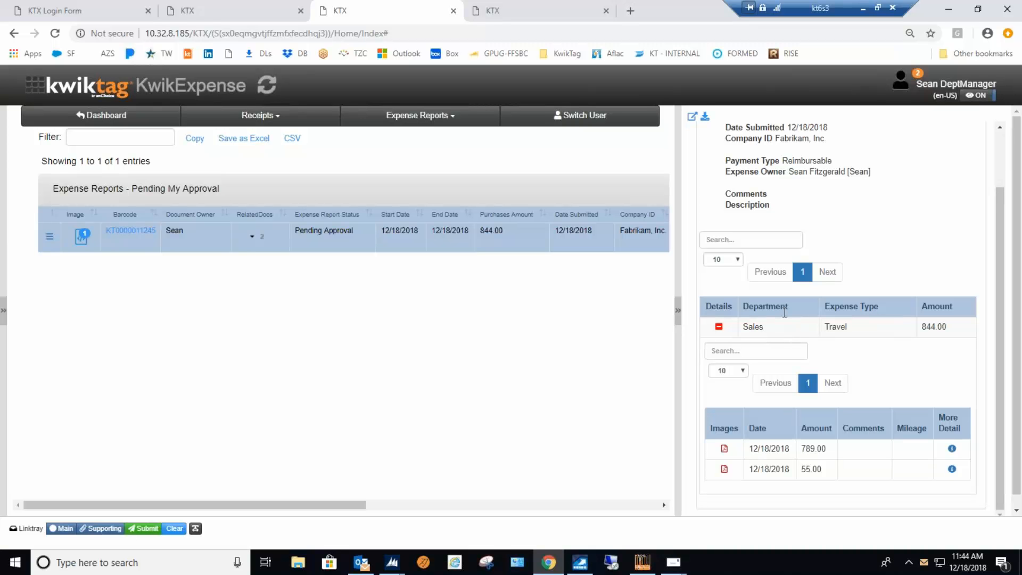
scroll(778, 322, "down", 1)
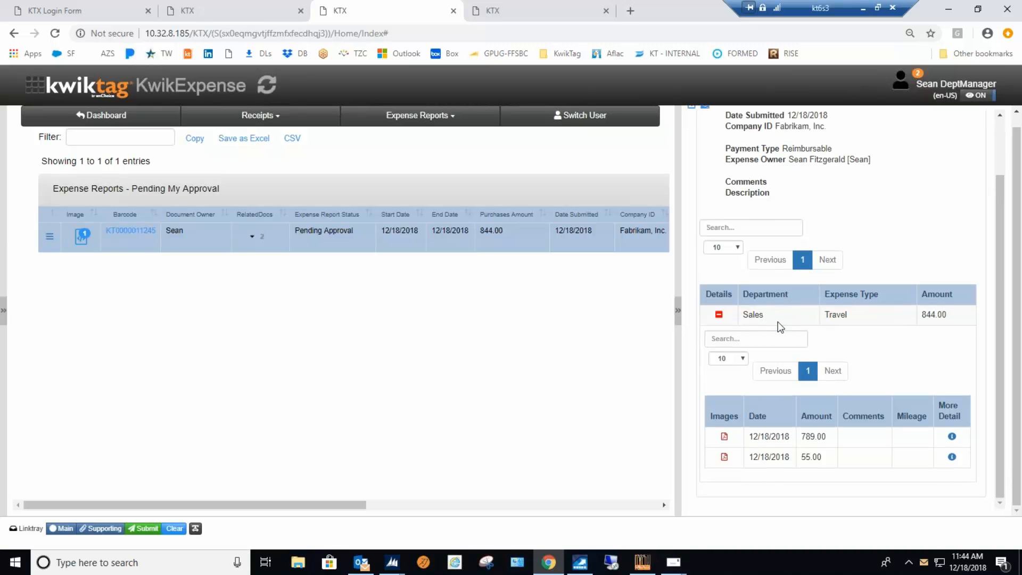
scroll(761, 331, "up", 1)
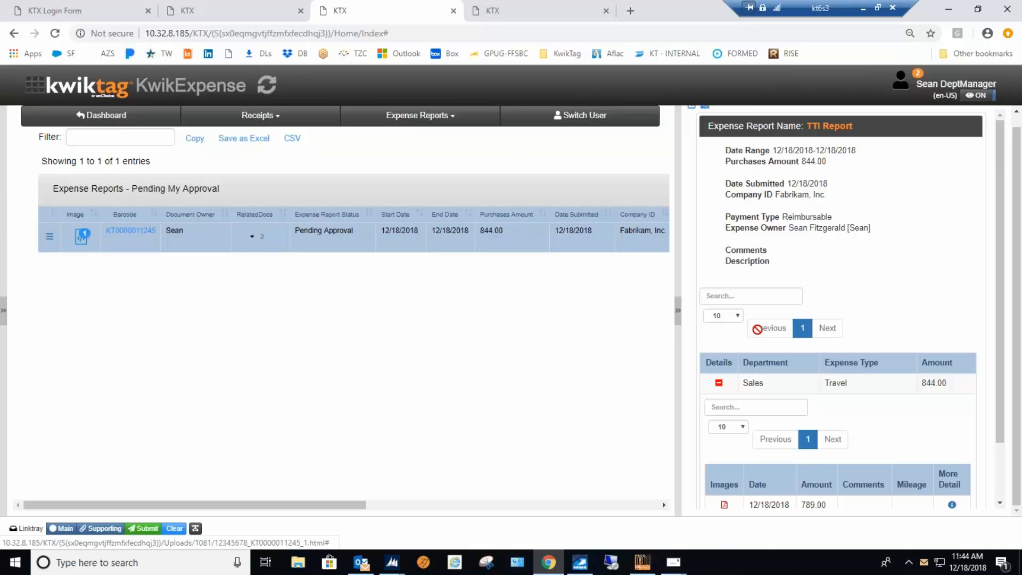
scroll(757, 329, "down", 1)
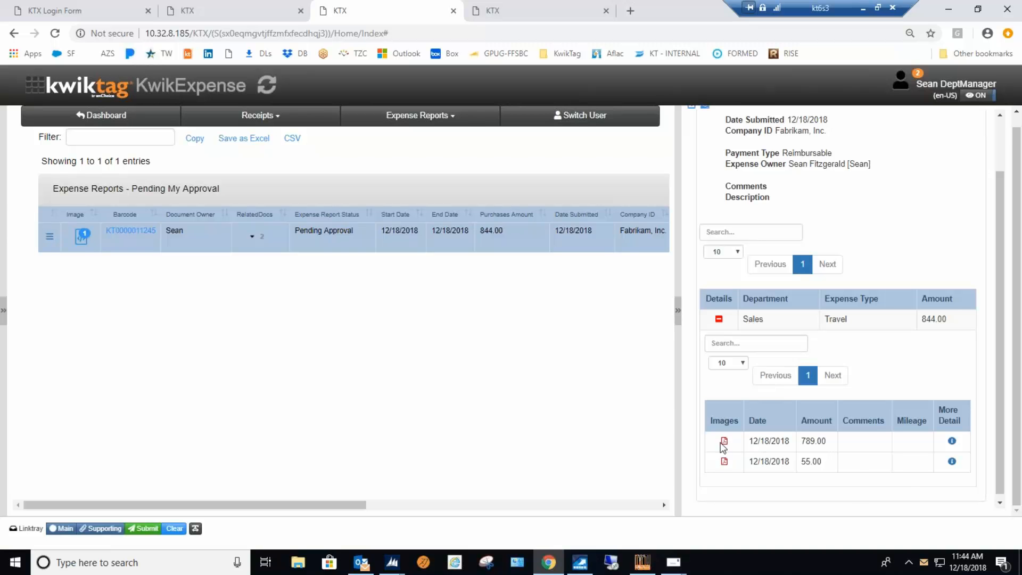
Check the receipt details of the 789.00 expense, view its Southwest receipt image in full, and close both views.
left_click(952, 442)
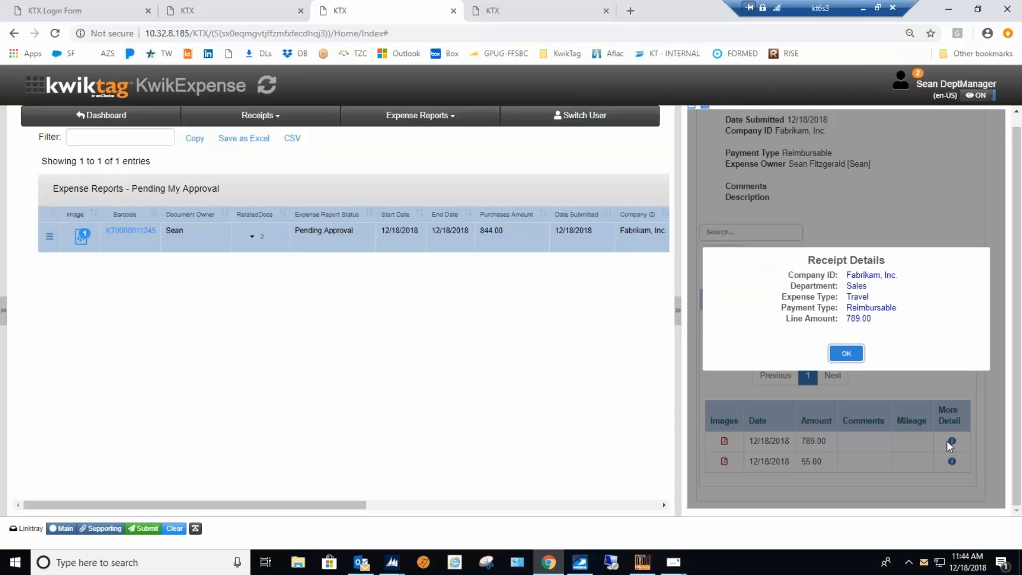
left_click(847, 353)
left_click(724, 442)
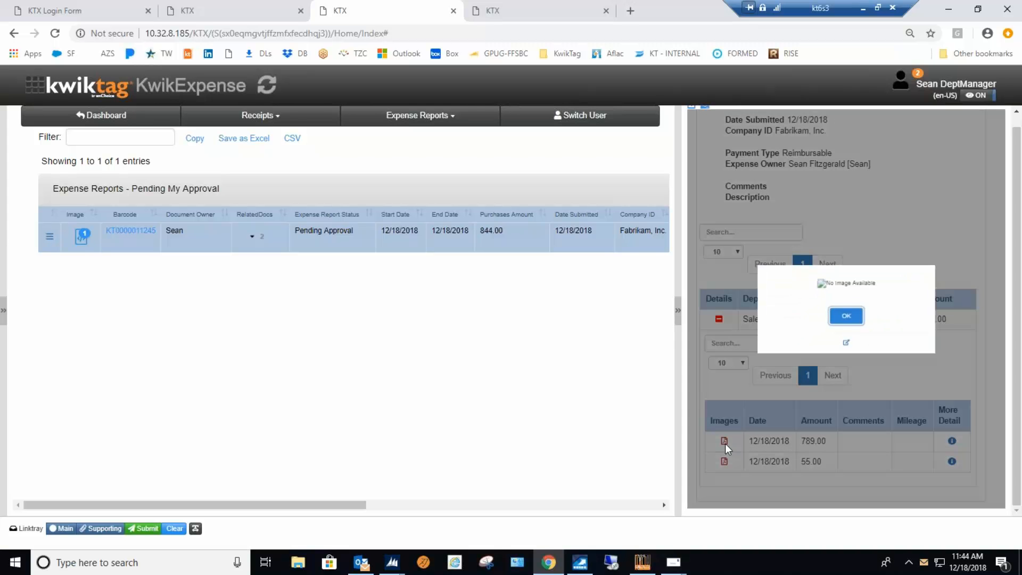
left_click(846, 343)
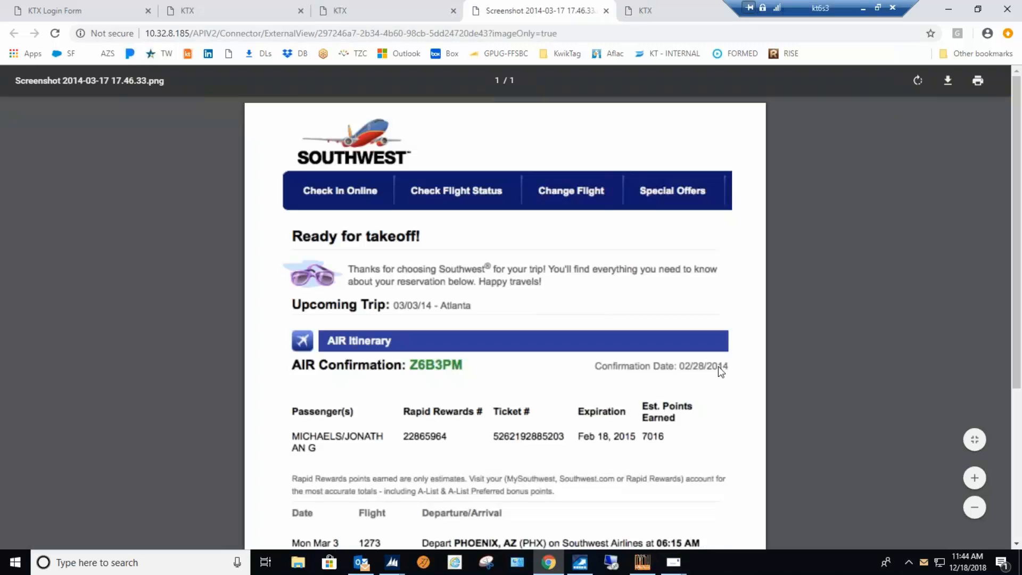
scroll(718, 370, "down", 4)
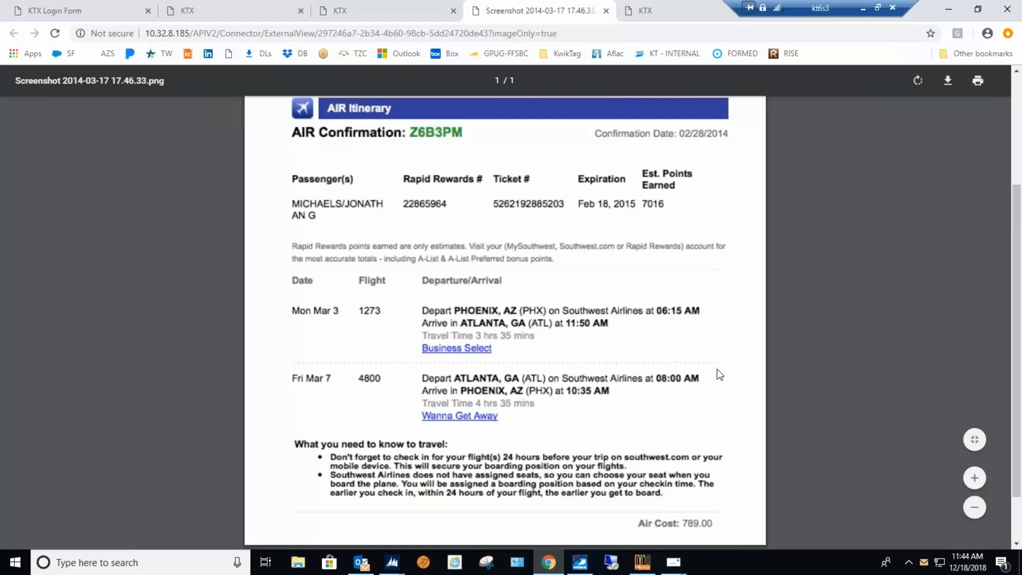
scroll(716, 372, "up", 4)
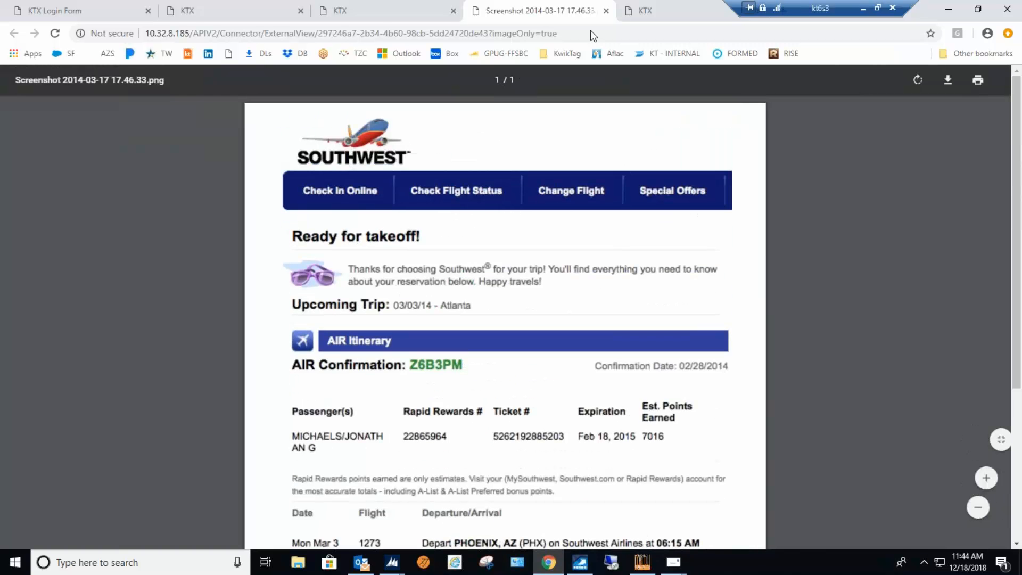
left_click(606, 11)
left_click(846, 317)
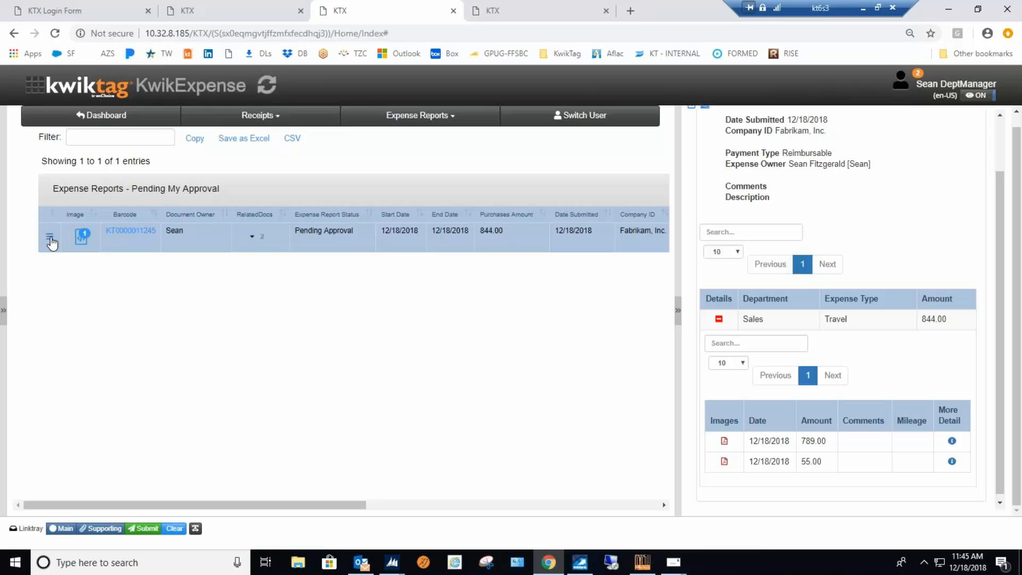
Check the TTI Report's approval options, then expand its pending receipts and the 789.00 receipt's related documents.
left_click(50, 238)
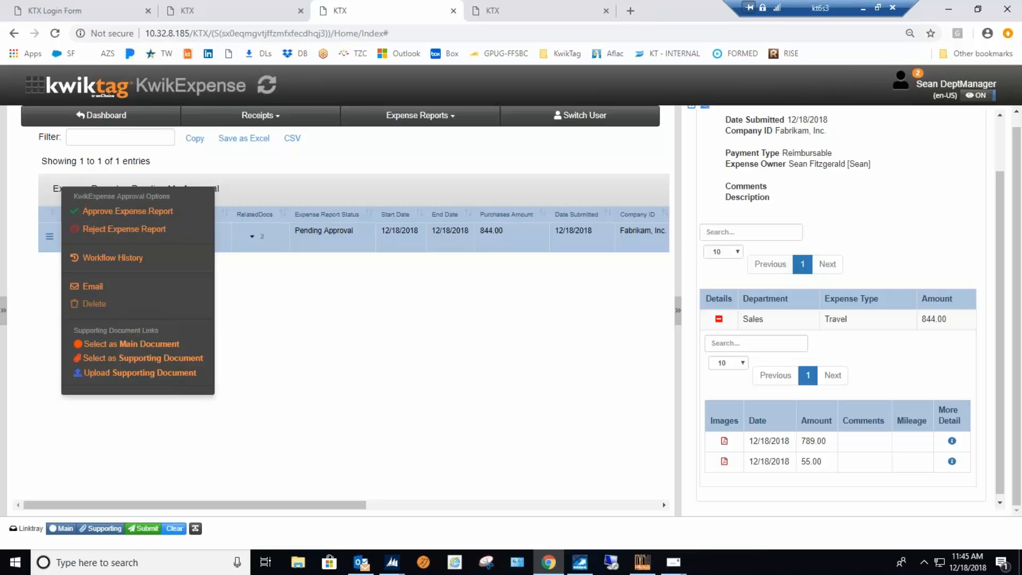
left_click(288, 305)
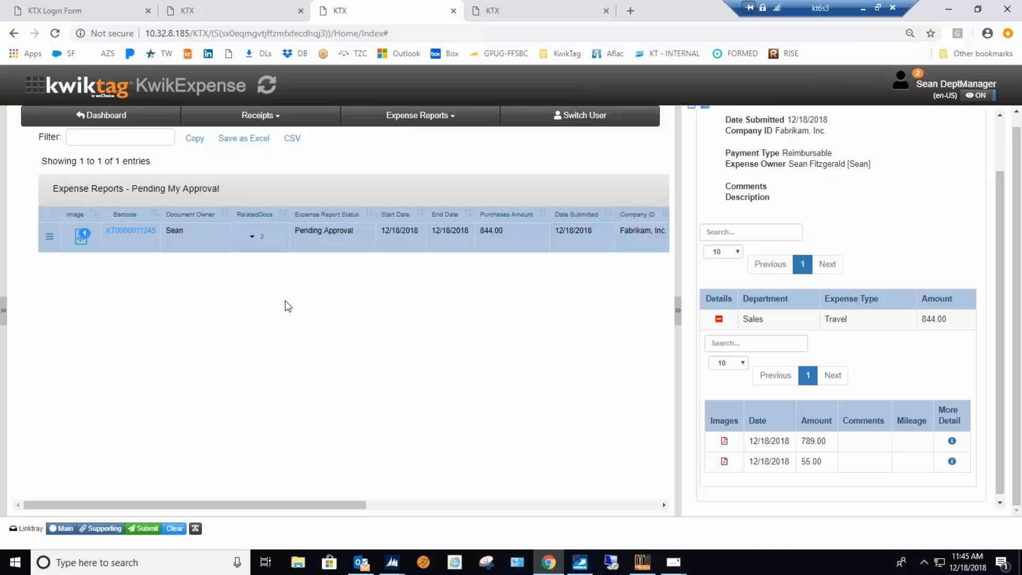
left_click(252, 236)
left_click(158, 340)
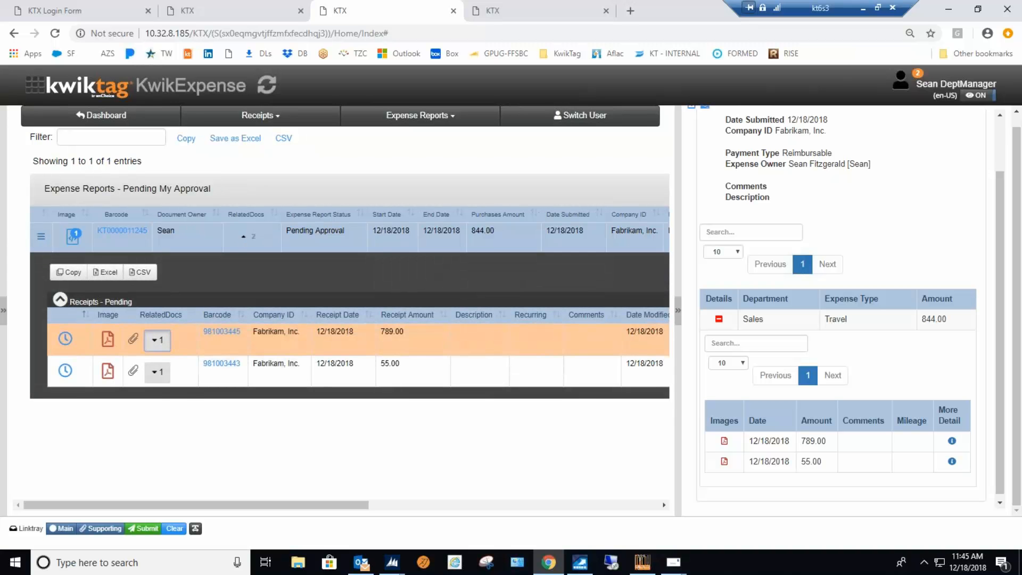
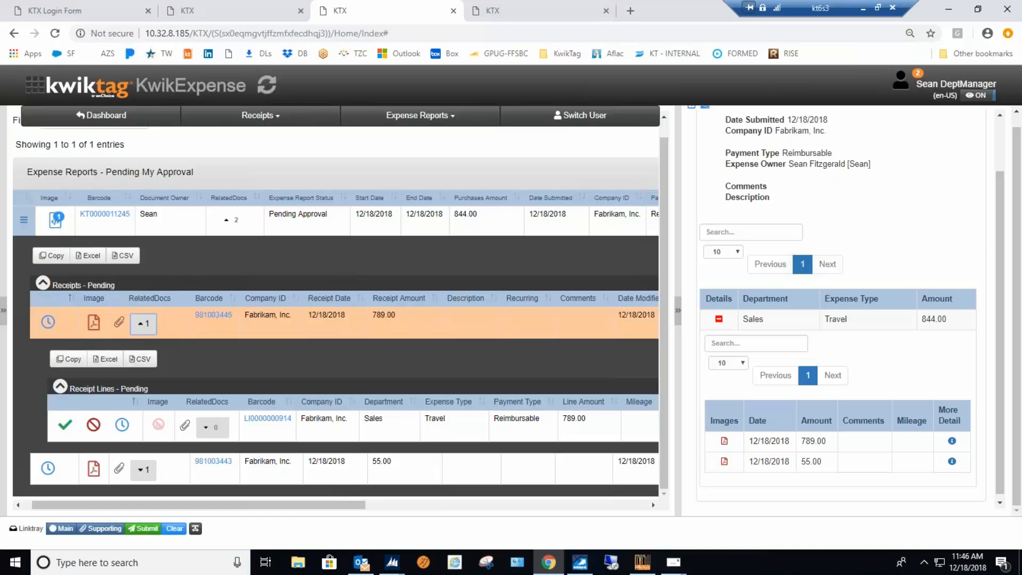
Collapse the TTI Report's pending receipts and approve the expense report without entering workflow comments.
left_click(46, 285)
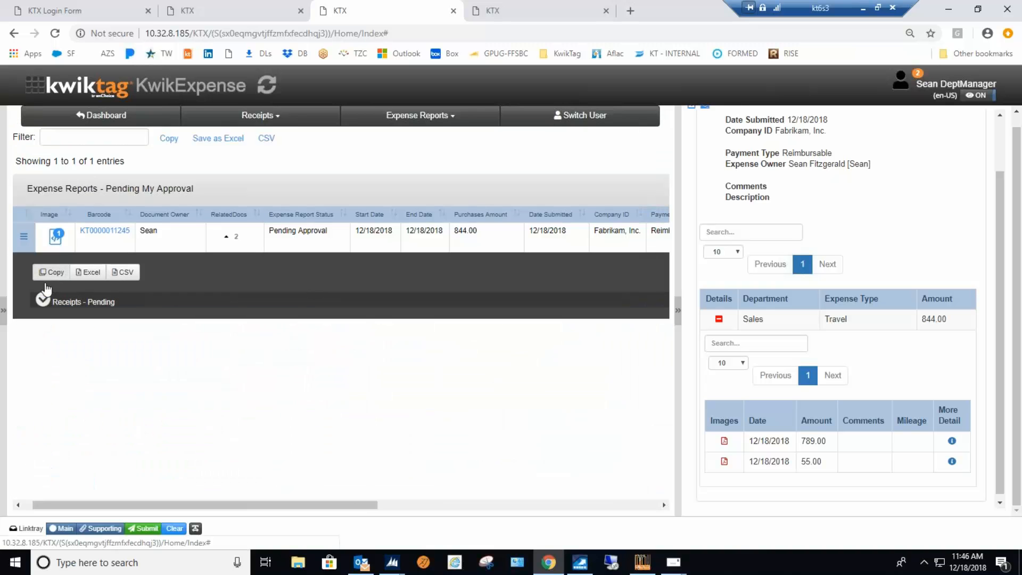
left_click(24, 238)
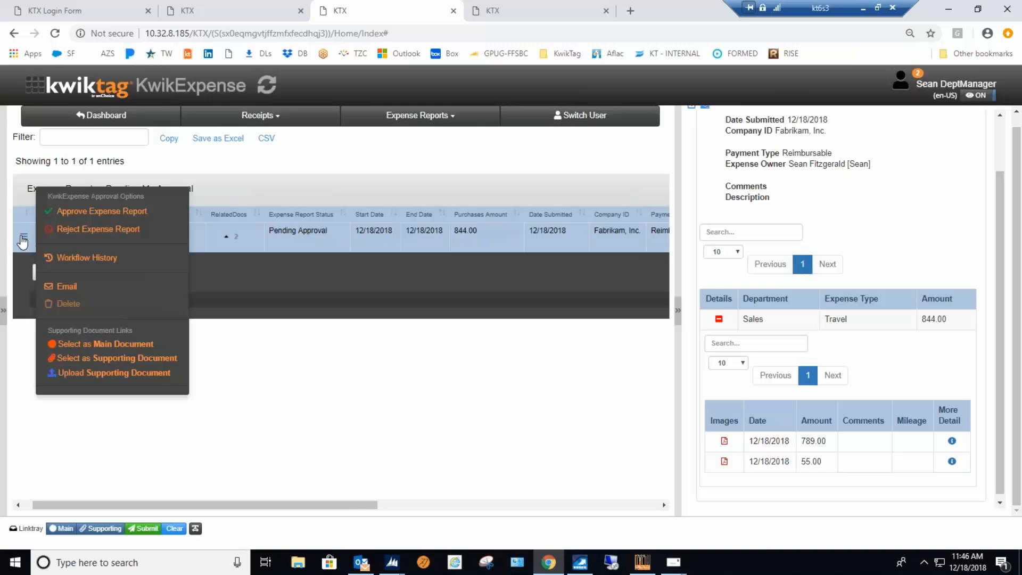
left_click(94, 212)
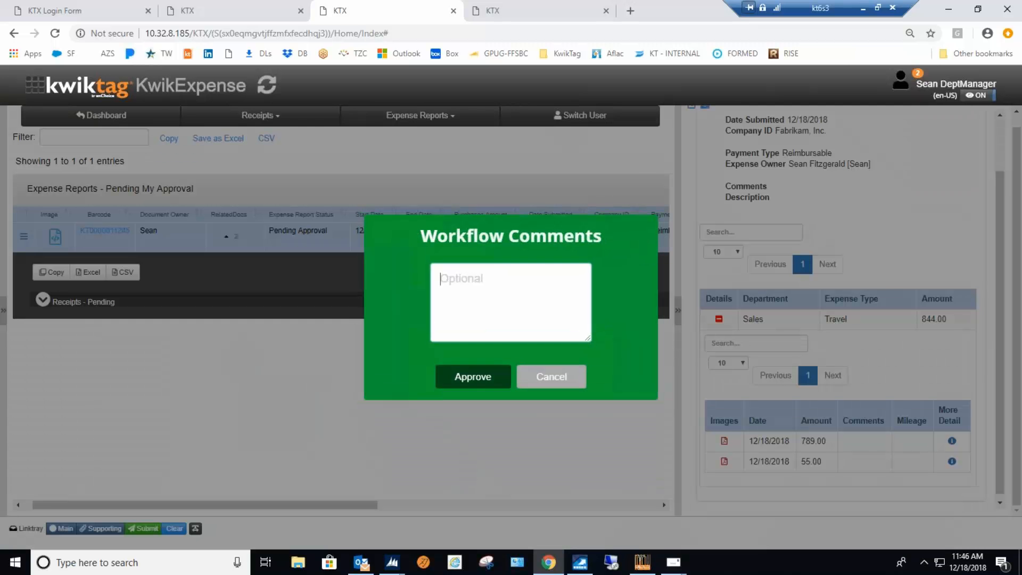
left_click(458, 374)
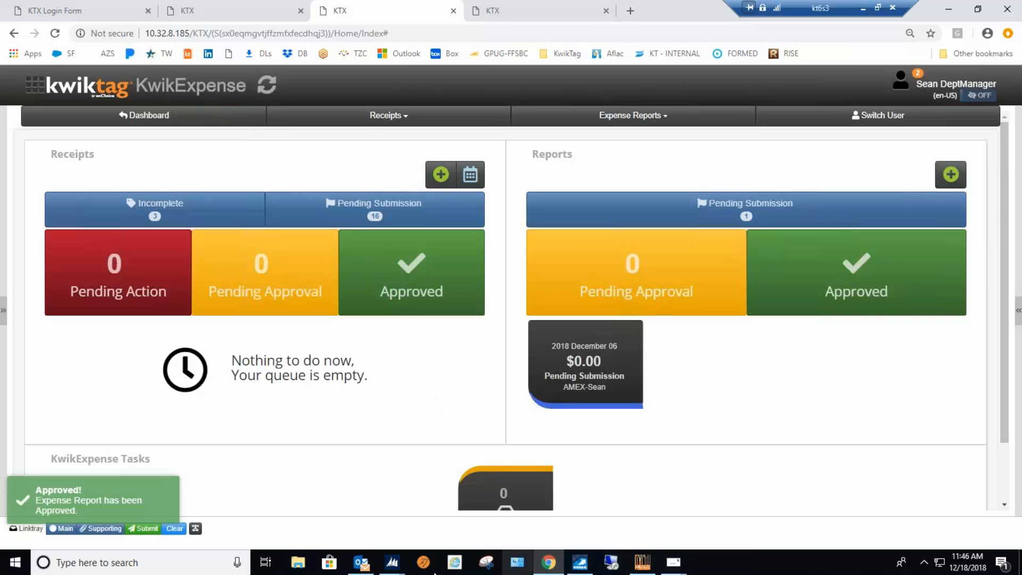
Switch to the Payables Transaction Entry window in Microsoft Dynamics GP and save the Advanced Office Systems invoice in batch TTI.
mouse_move(392, 562)
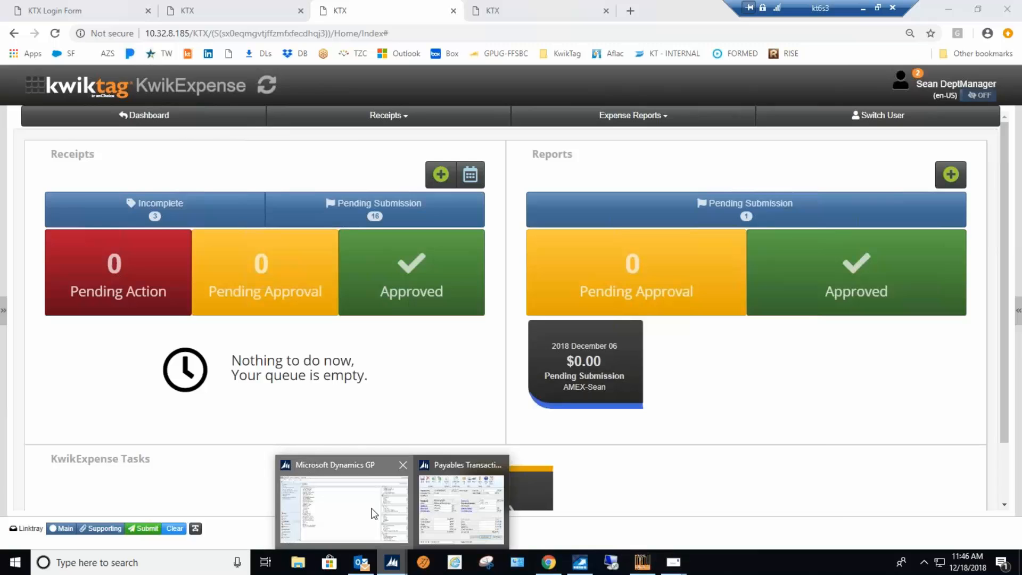
left_click(374, 514)
left_click(446, 519)
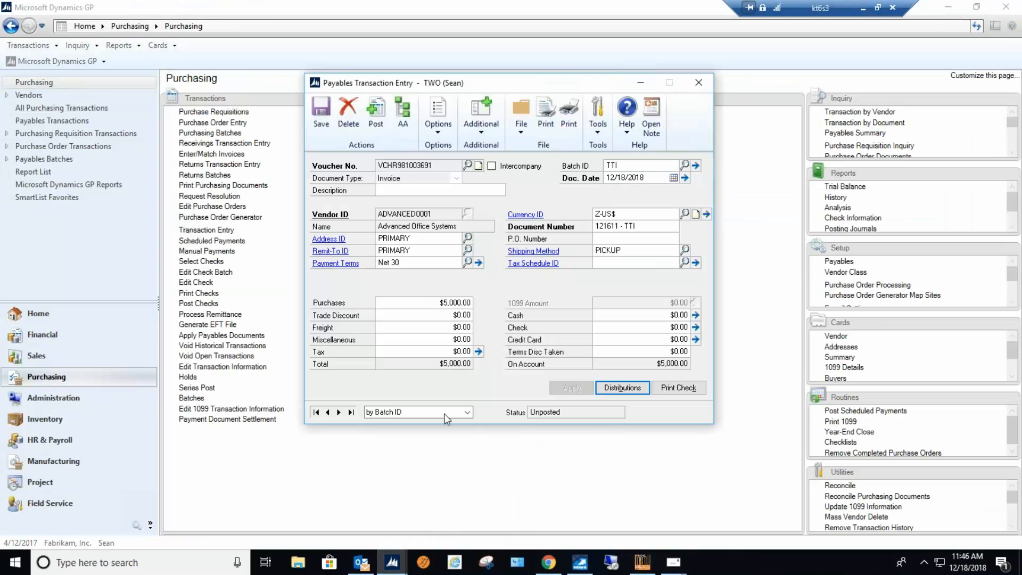
left_click(321, 114)
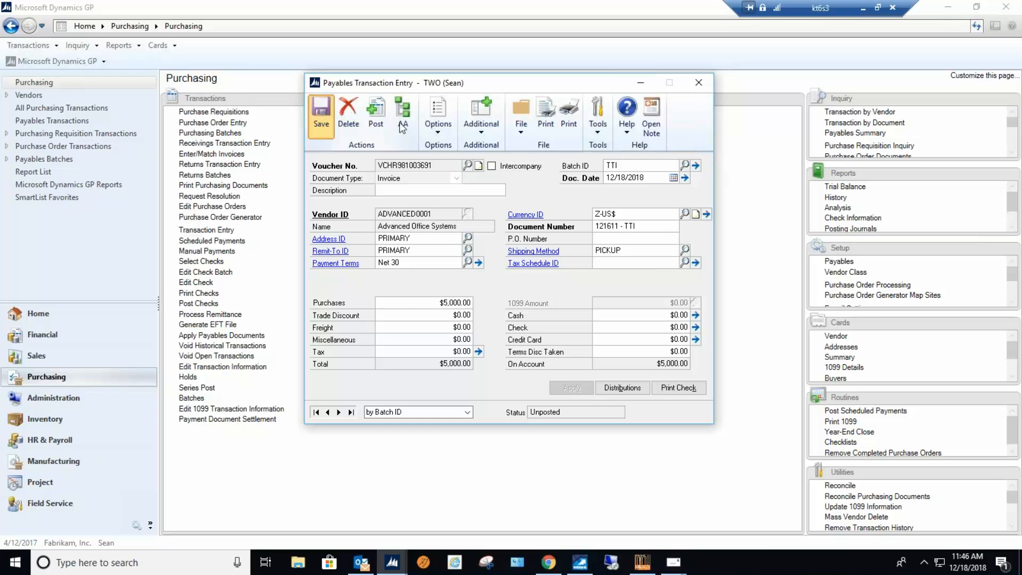
Open the KwikTag work queue, select the 11/5/2018 invoice, and widen and reposition the window to show more invoice columns.
left_click(481, 131)
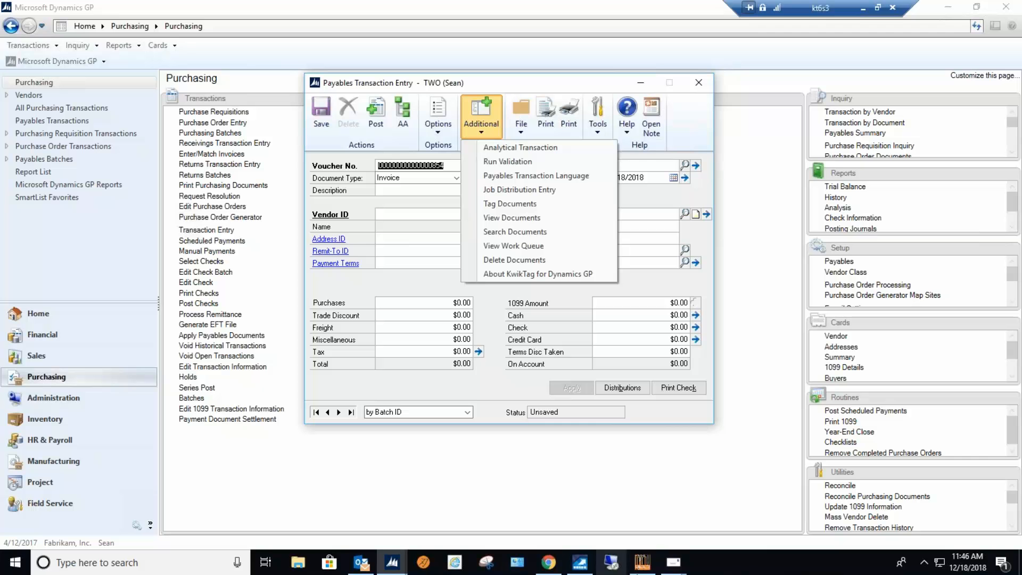
mouse_move(641, 562)
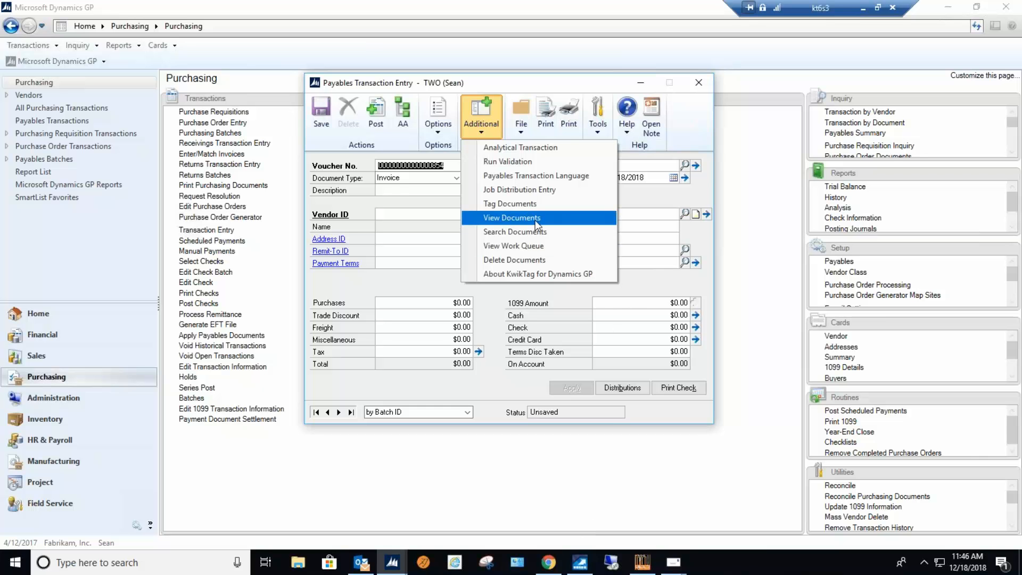
left_click(534, 248)
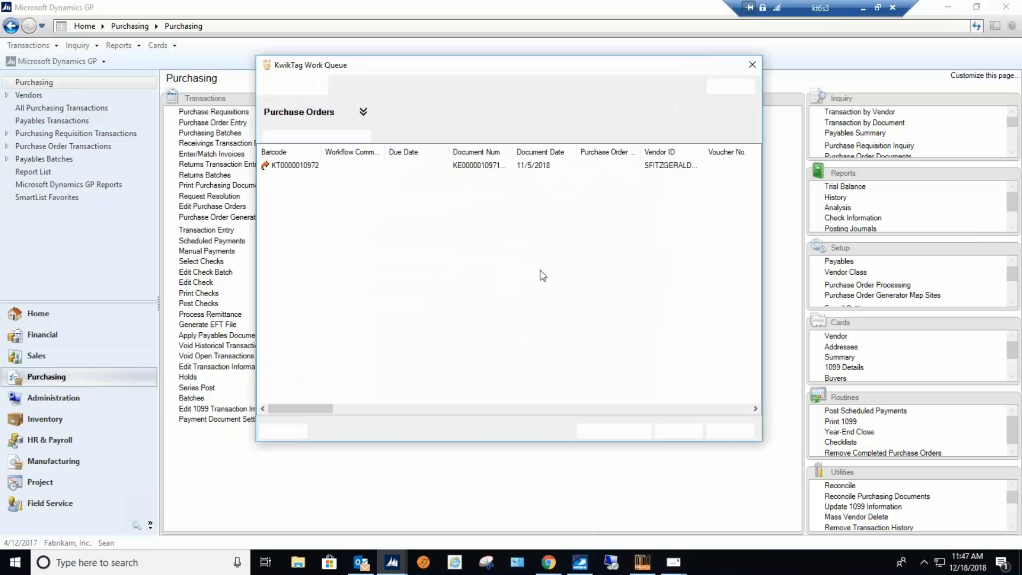
left_click(650, 165)
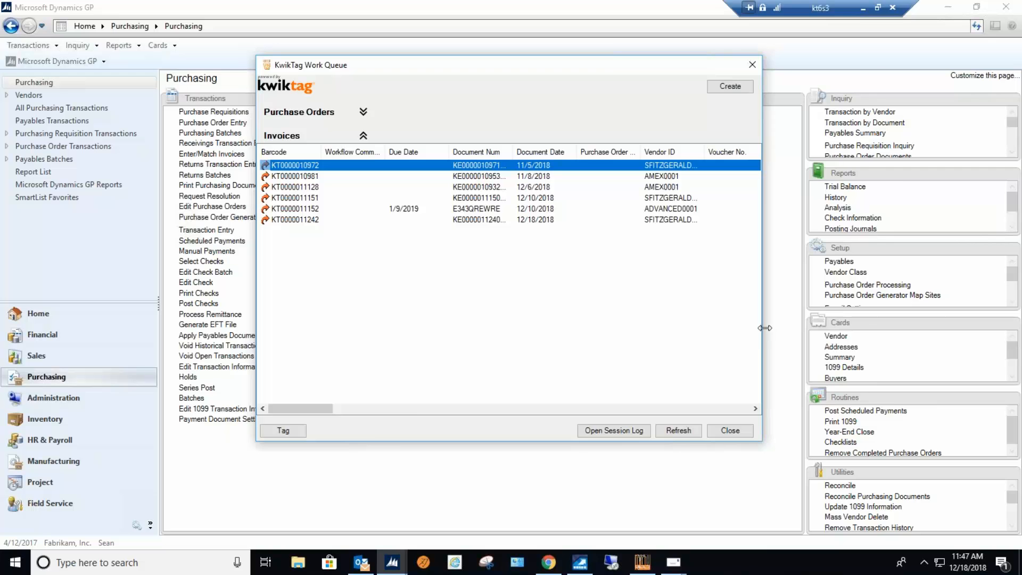
left_click_drag(766, 328, 1021, 312)
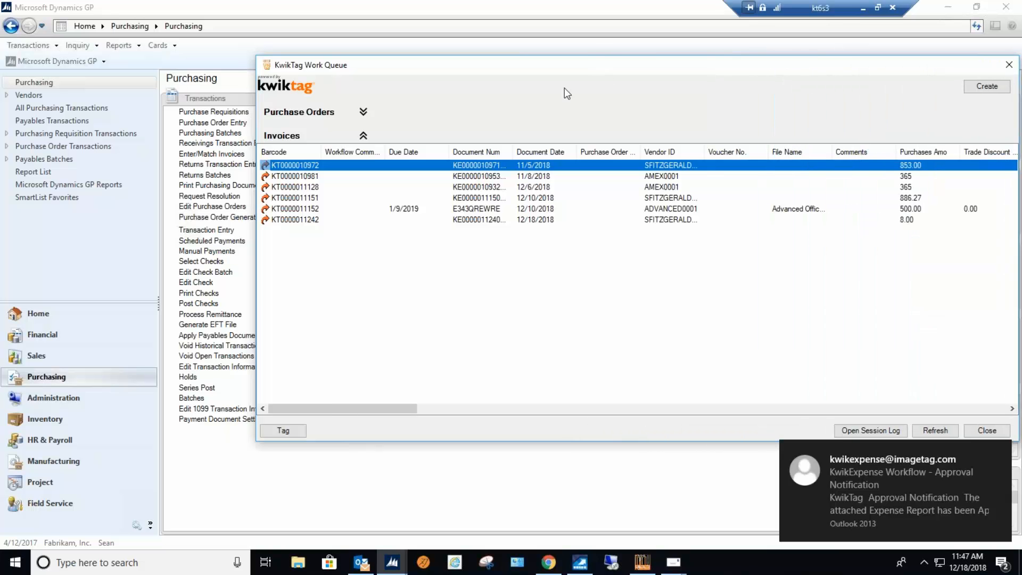
left_click_drag(564, 87, 417, 104)
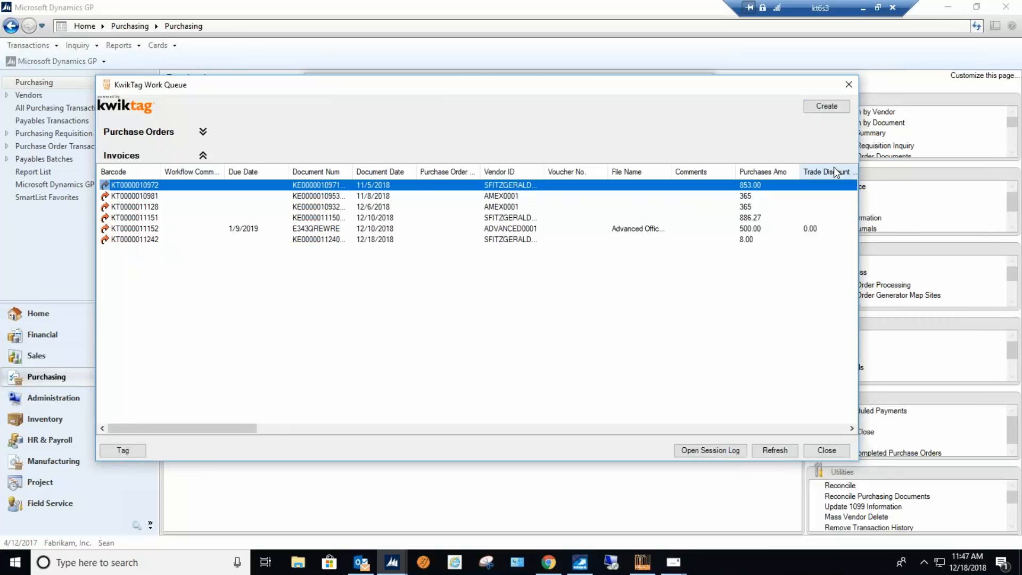
View the 11/5/2018 invoice's expense report document, expand its Sales Travel line, and open the 789.00 receipt image in full.
right_click(436, 187)
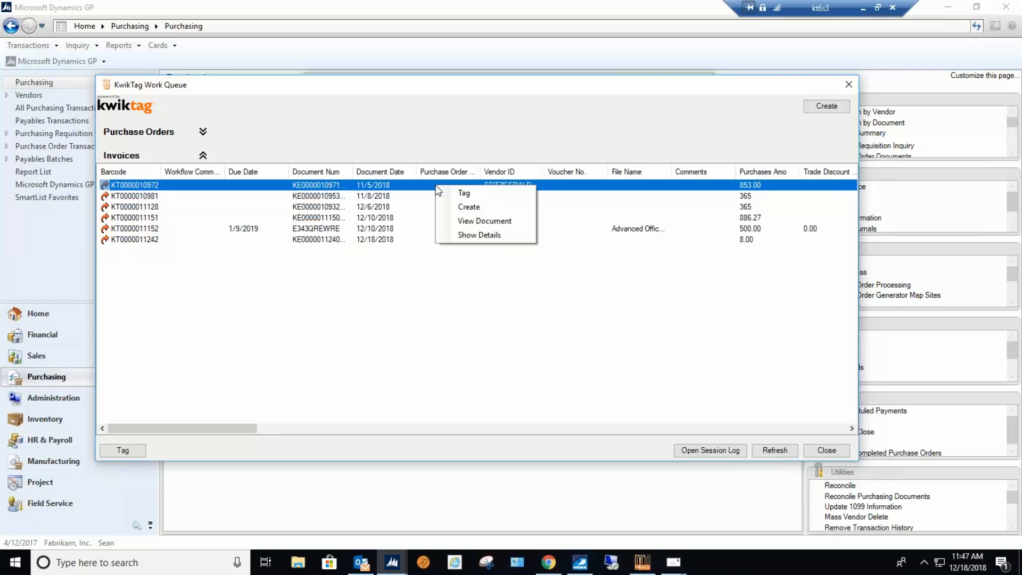
left_click(490, 222)
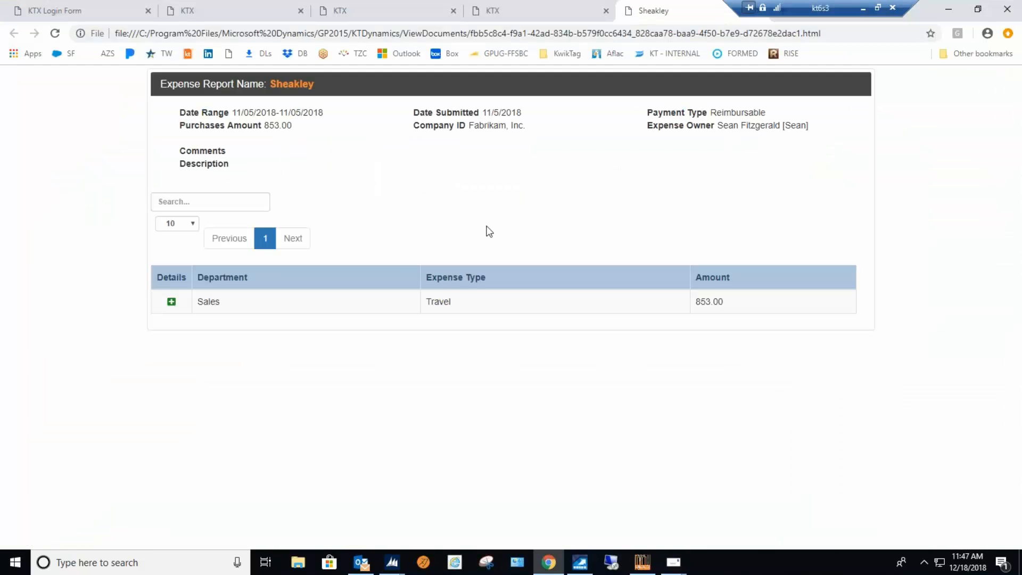
left_click(171, 302)
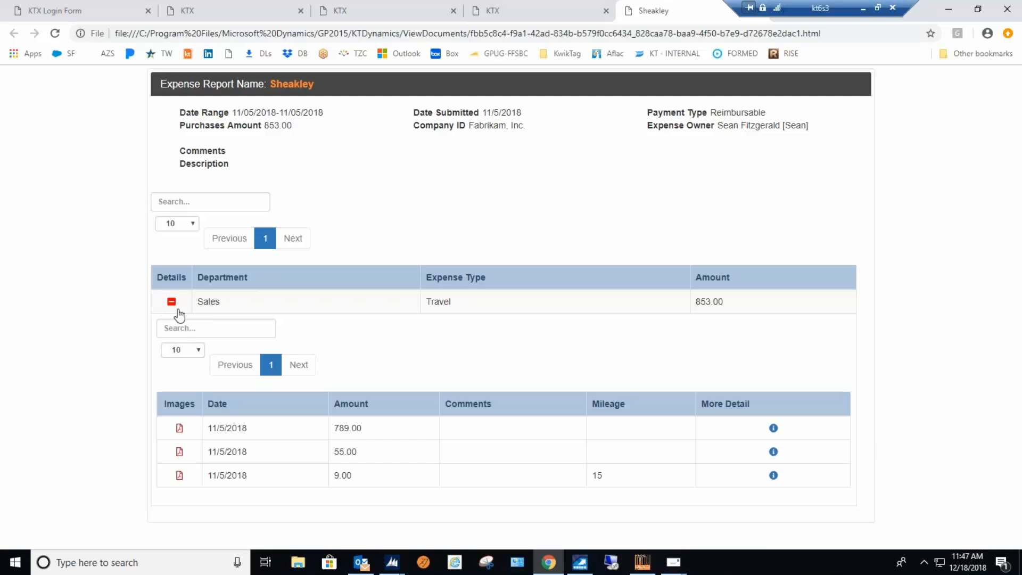
left_click(180, 429)
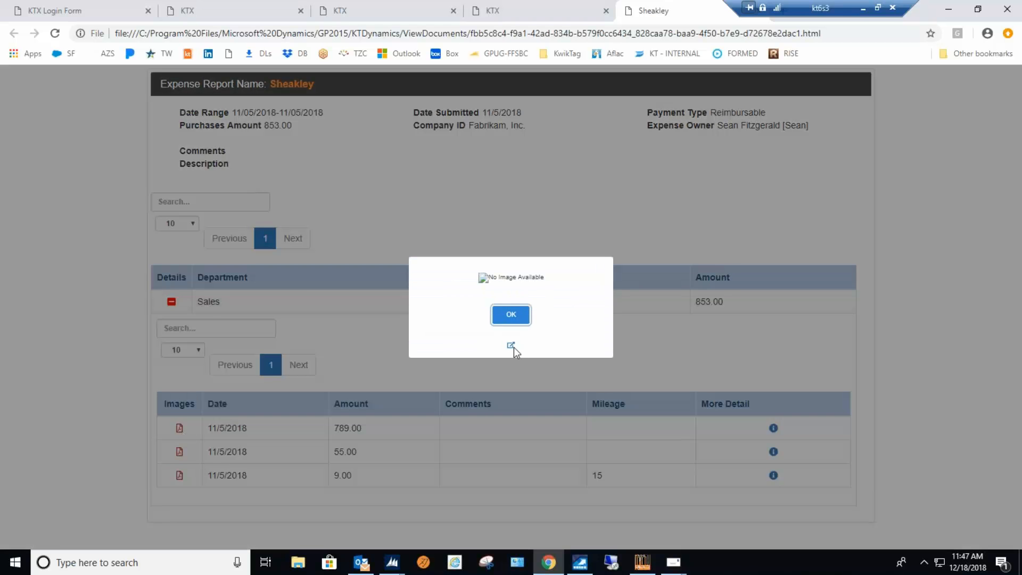
left_click(511, 342)
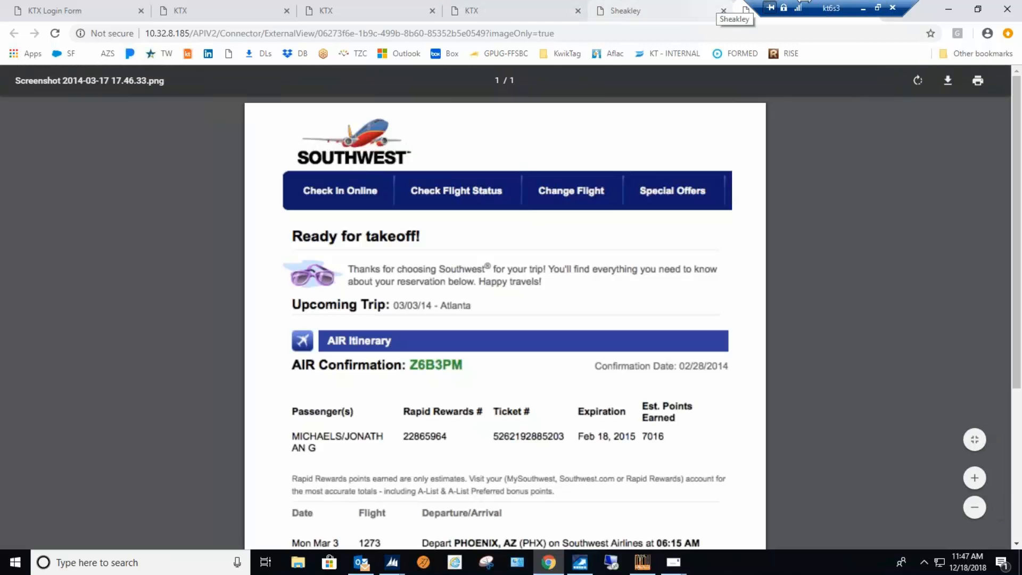
left_click(863, 9)
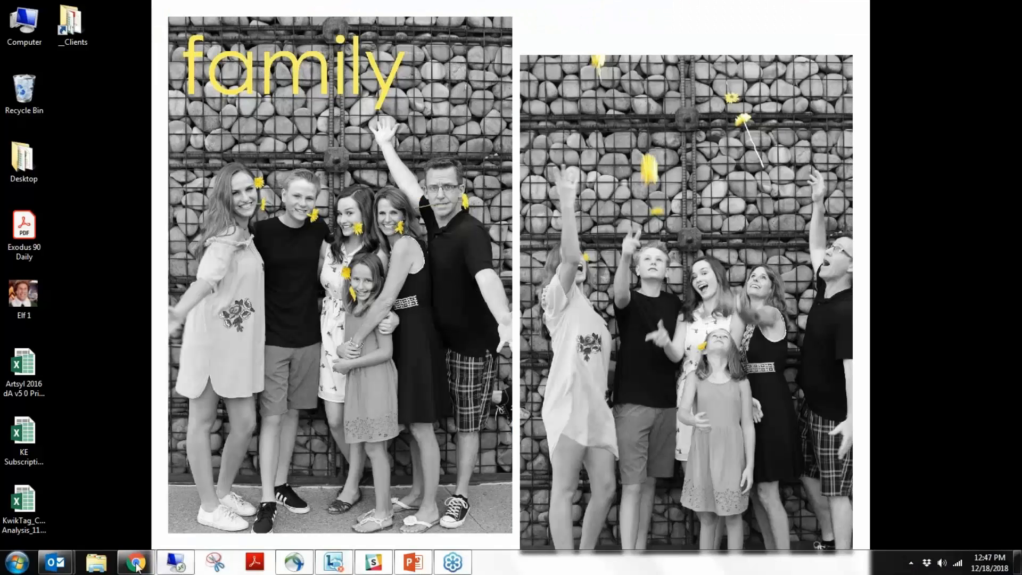
left_click(178, 564)
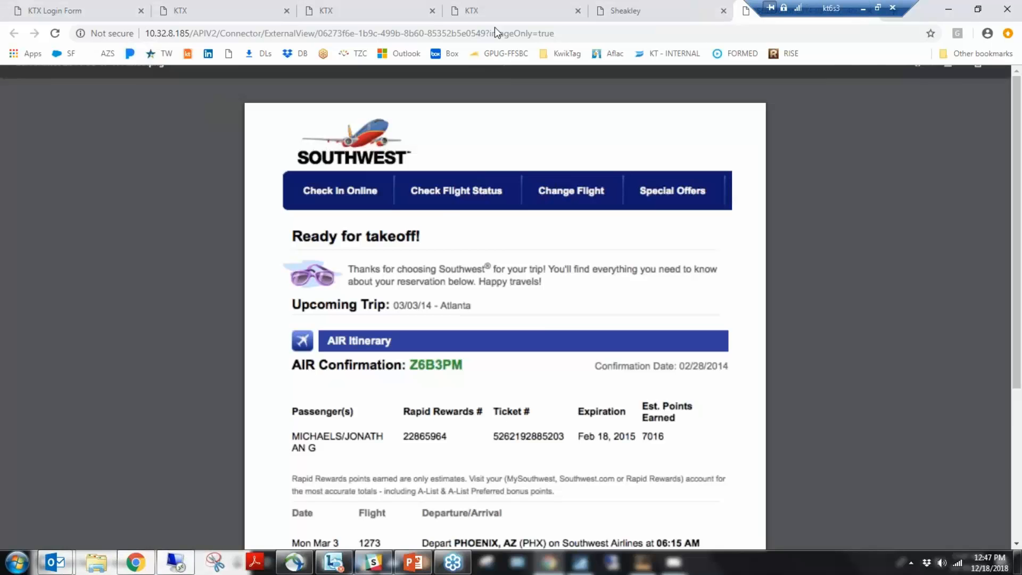
left_click(373, 15)
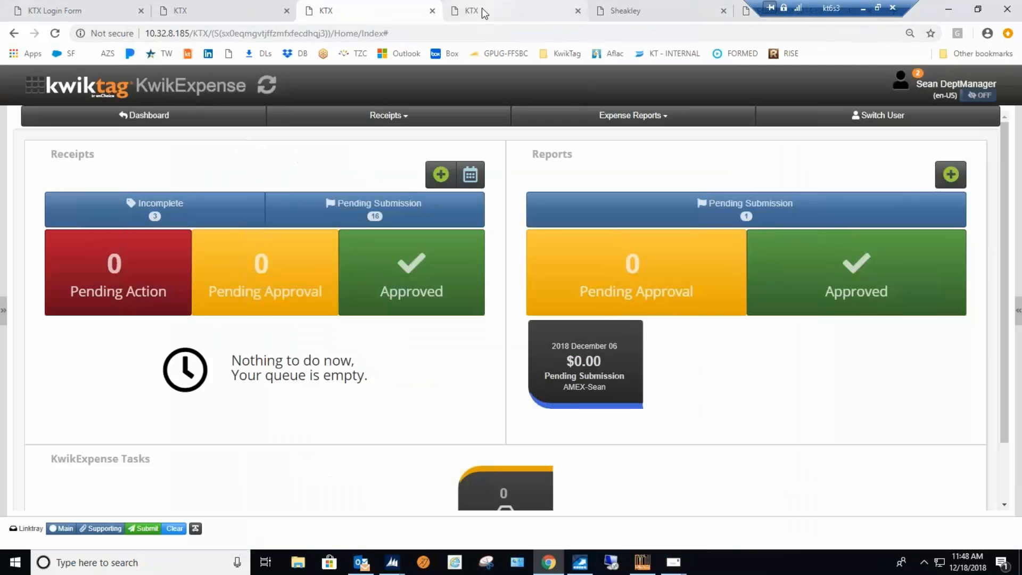
left_click(484, 14)
left_click(354, 16)
Switch to the employee's KwikExpense session and open the list of incomplete receipts.
left_click(261, 15)
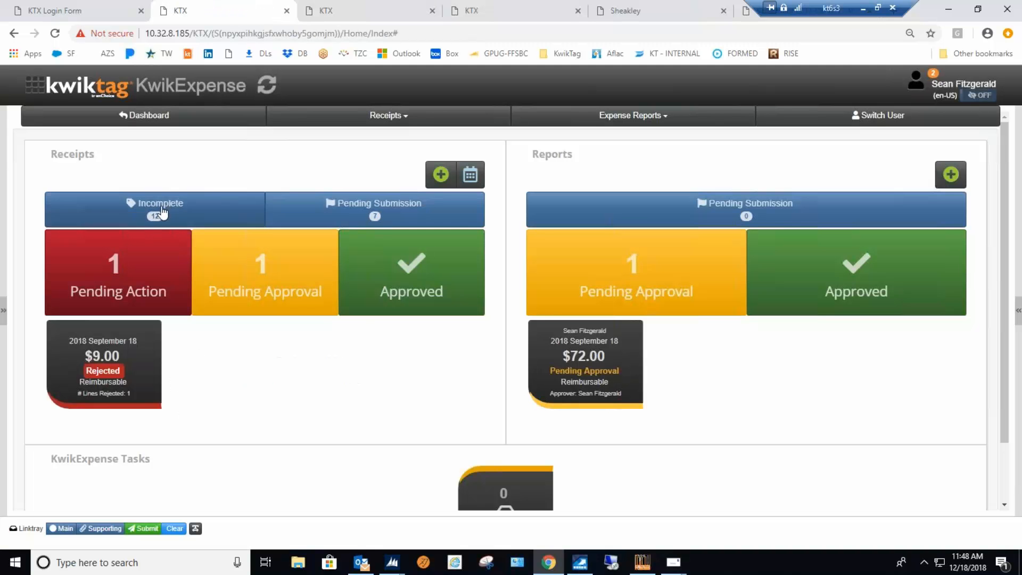
left_click(157, 226)
left_click(101, 277)
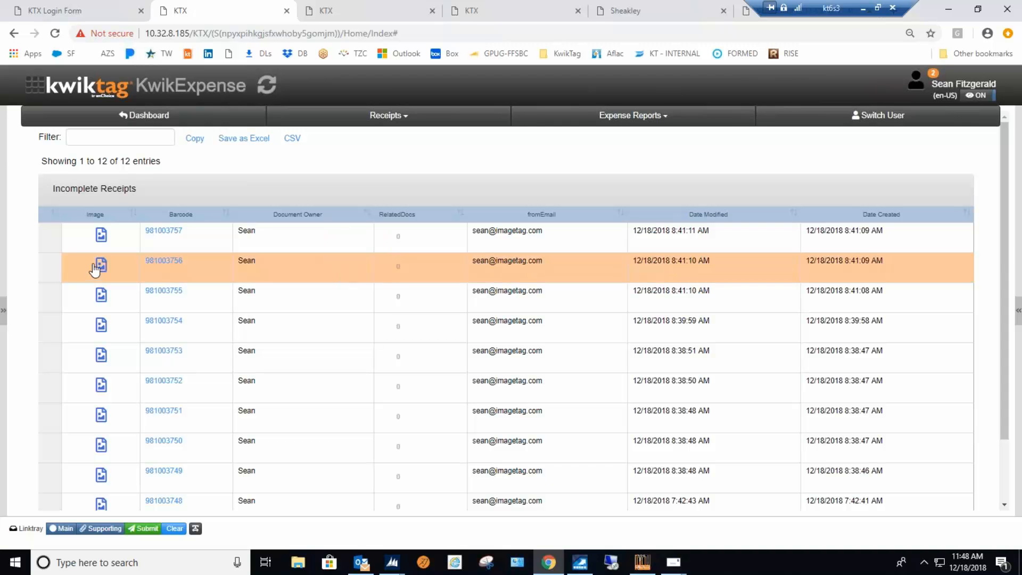
left_click(67, 240)
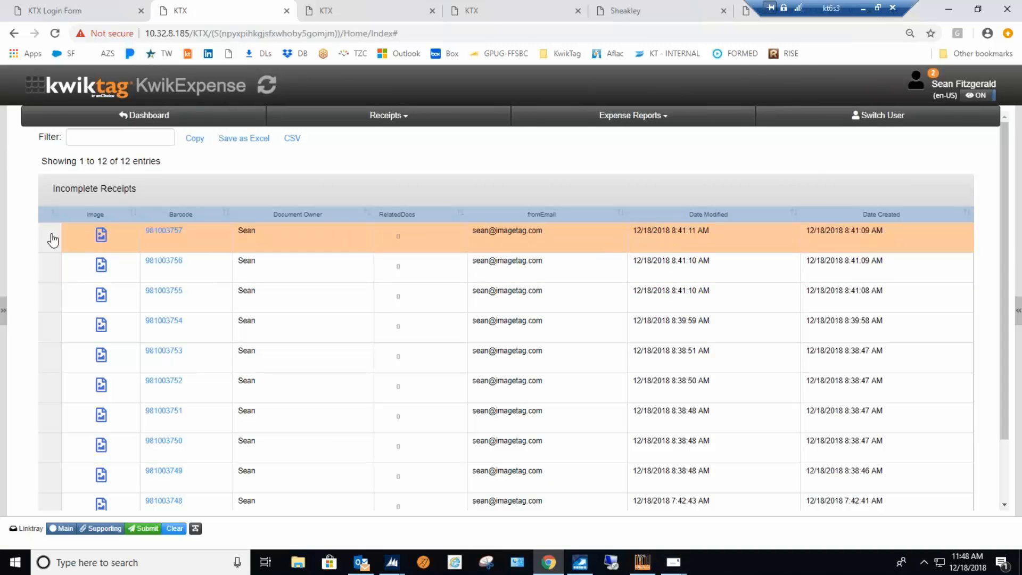
Start adding receipt data for the first incomplete receipt, and rotate its image upright.
left_click(53, 240)
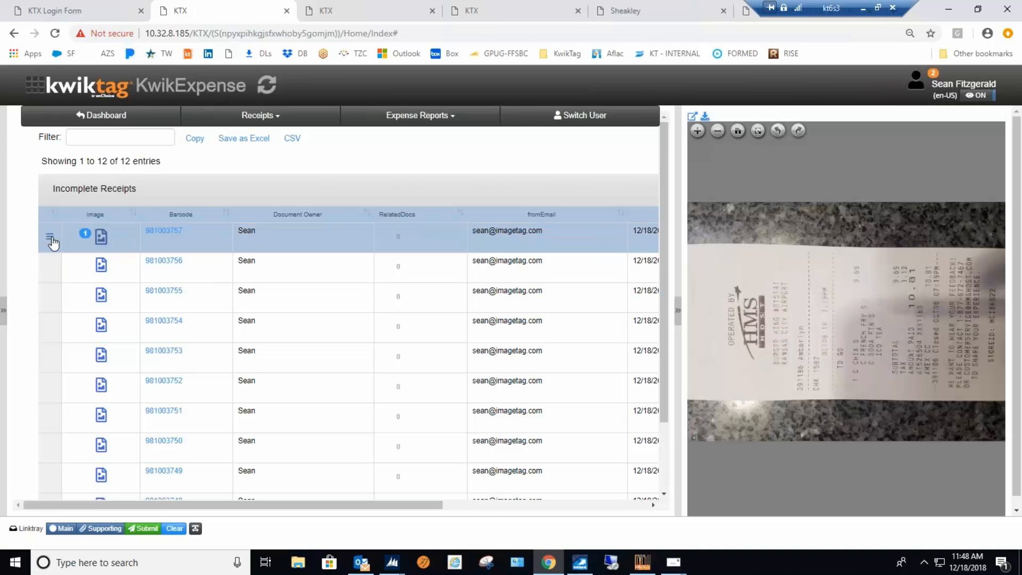
left_click(51, 239)
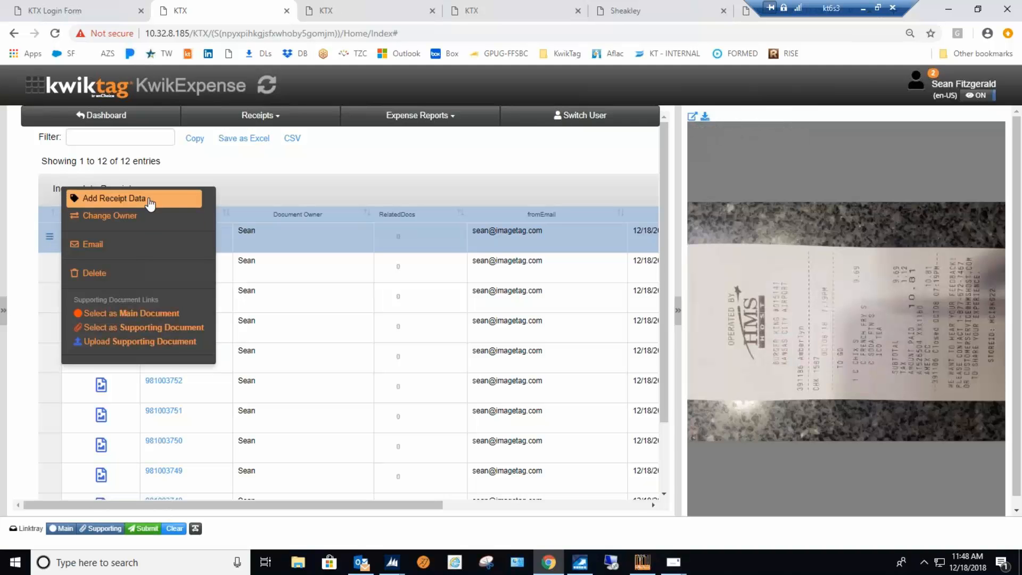
left_click(150, 204)
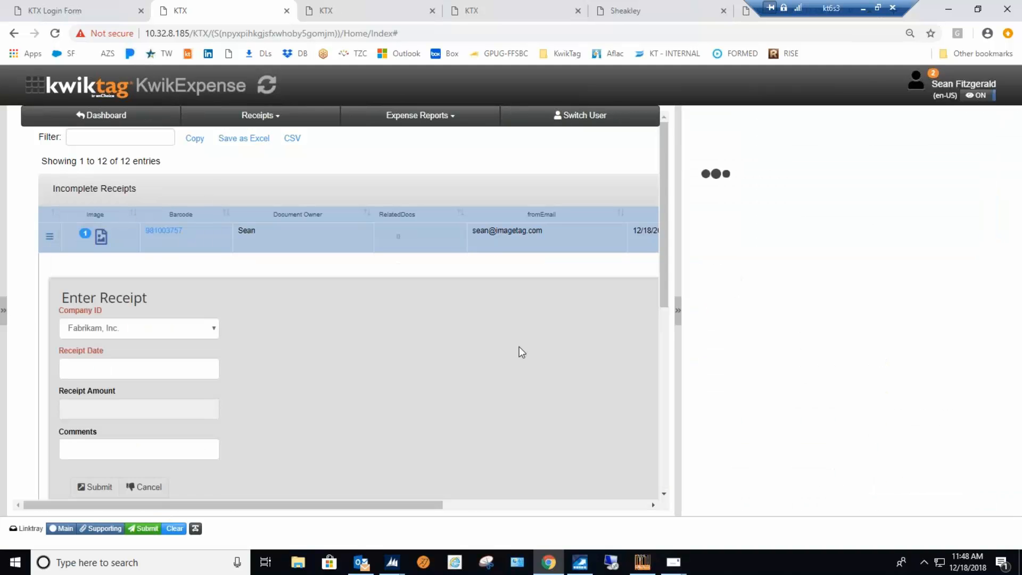
scroll(607, 314, "down", 1)
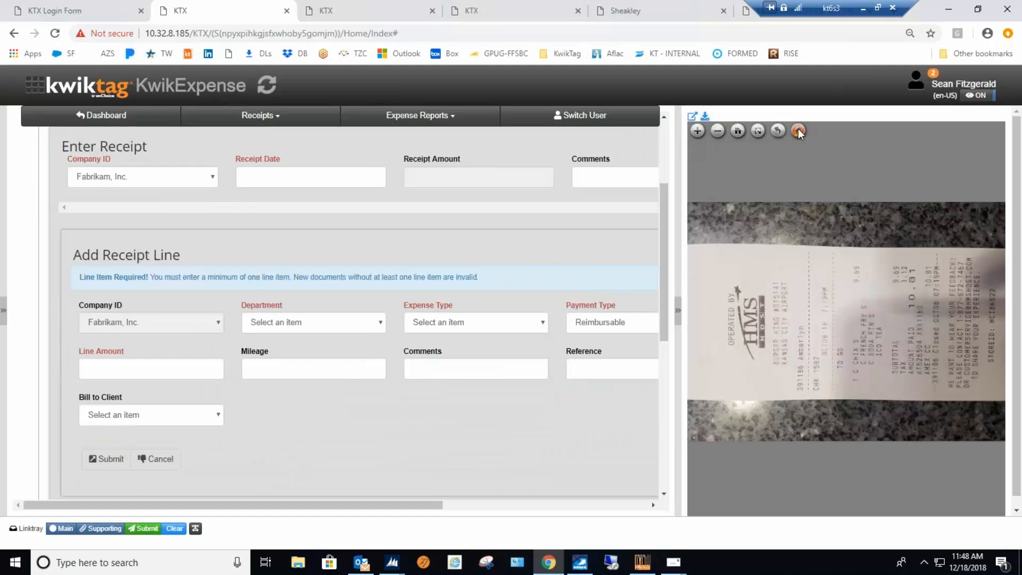
left_click(798, 130)
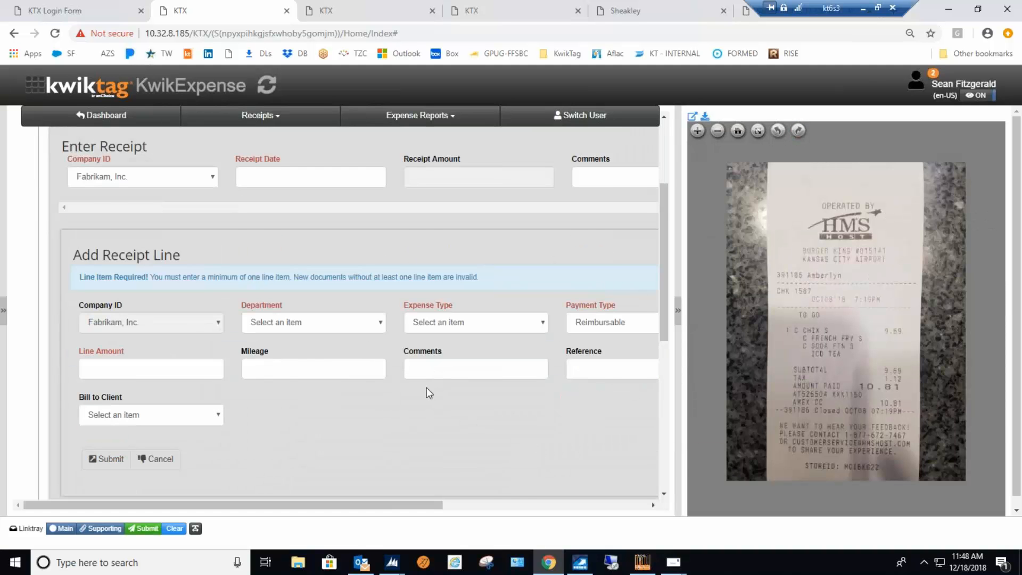
scroll(426, 387, "down", 1)
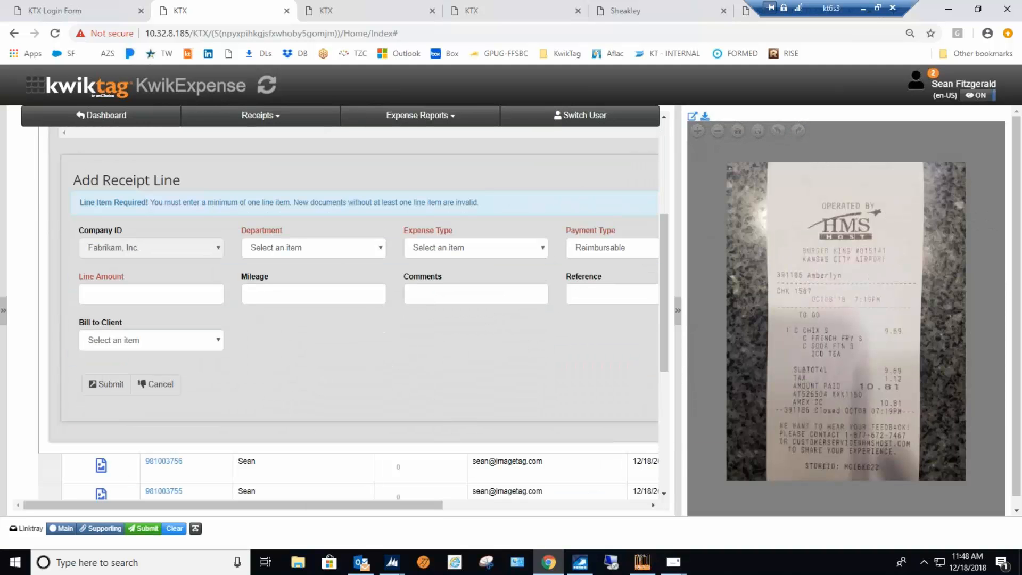
Enter a mileage of 22 on the new receipt line so the line amount is calculated from it.
left_click(278, 293)
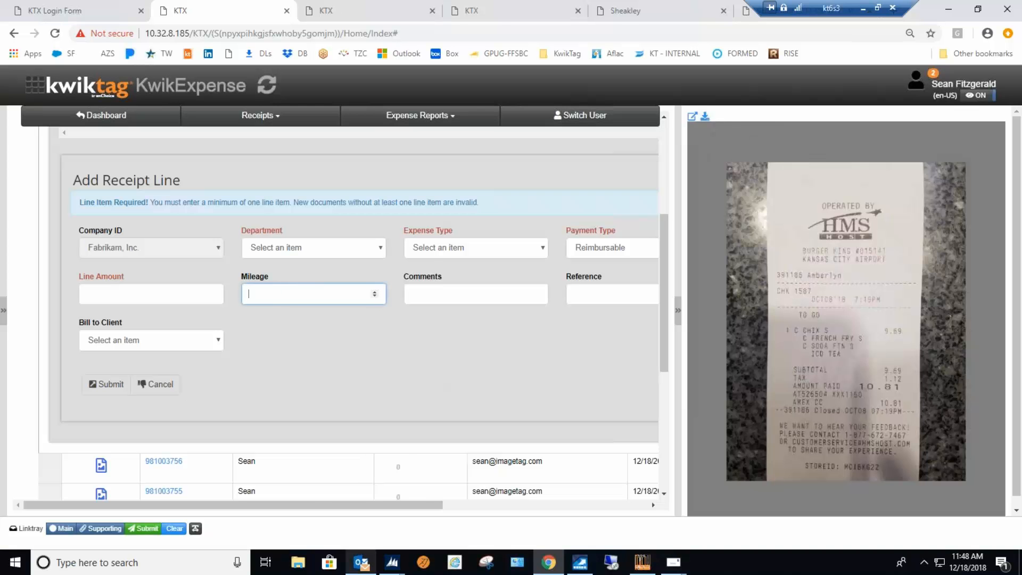
mouse_move(361, 562)
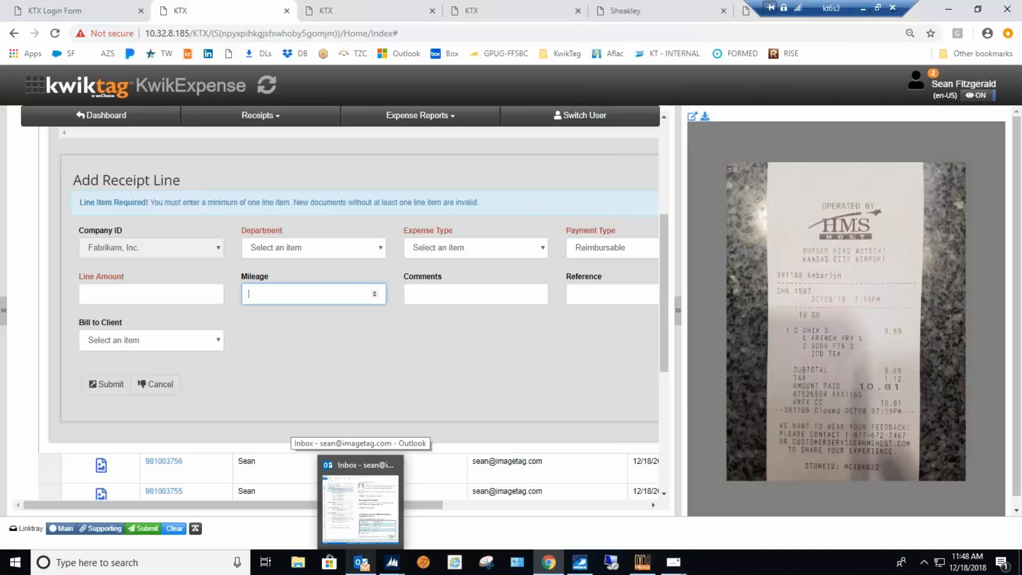
type("22")
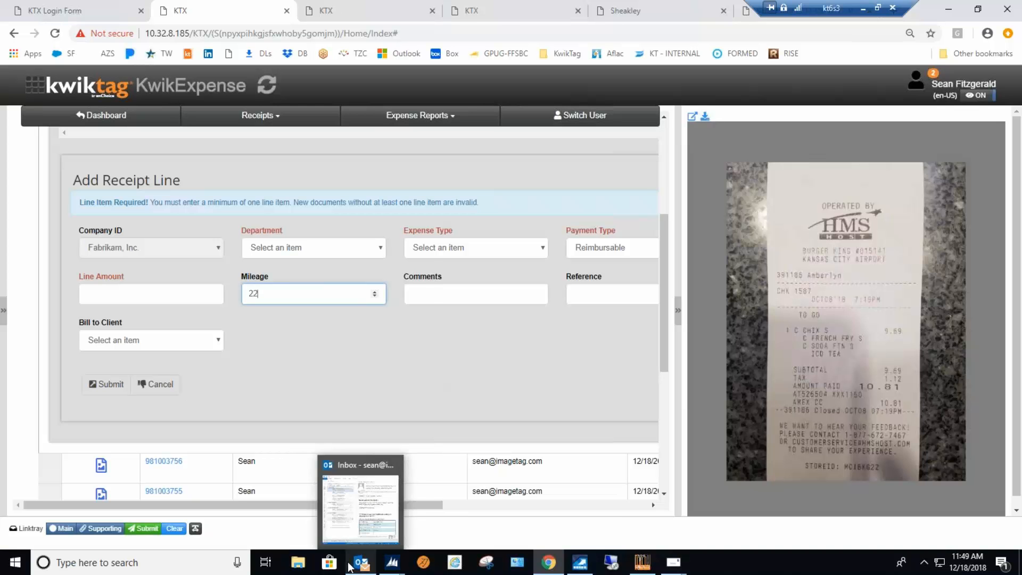
key("Tab")
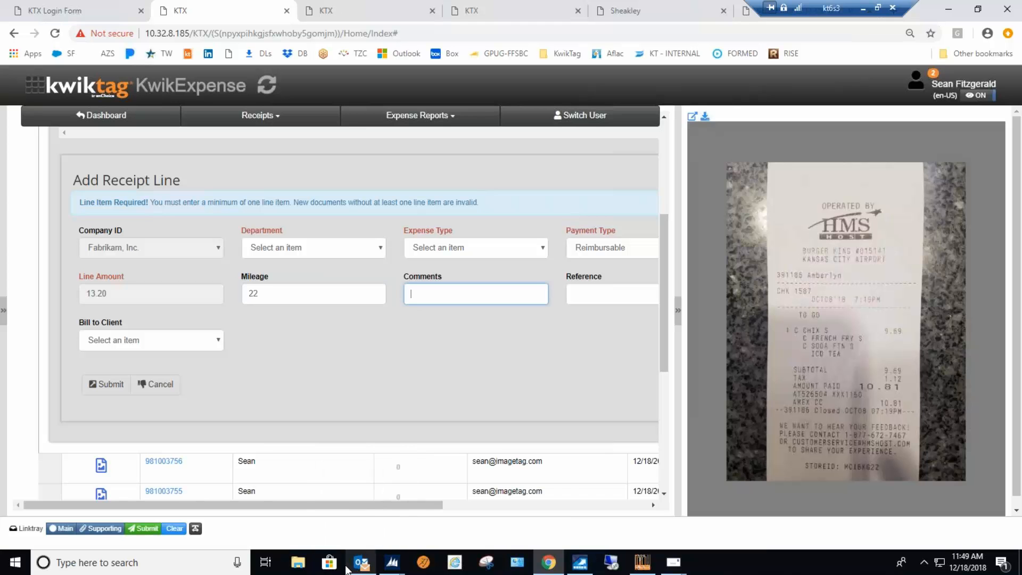
Cancel the new receipt line entry without submitting it, returning to the incomplete receipts list.
left_click(127, 290)
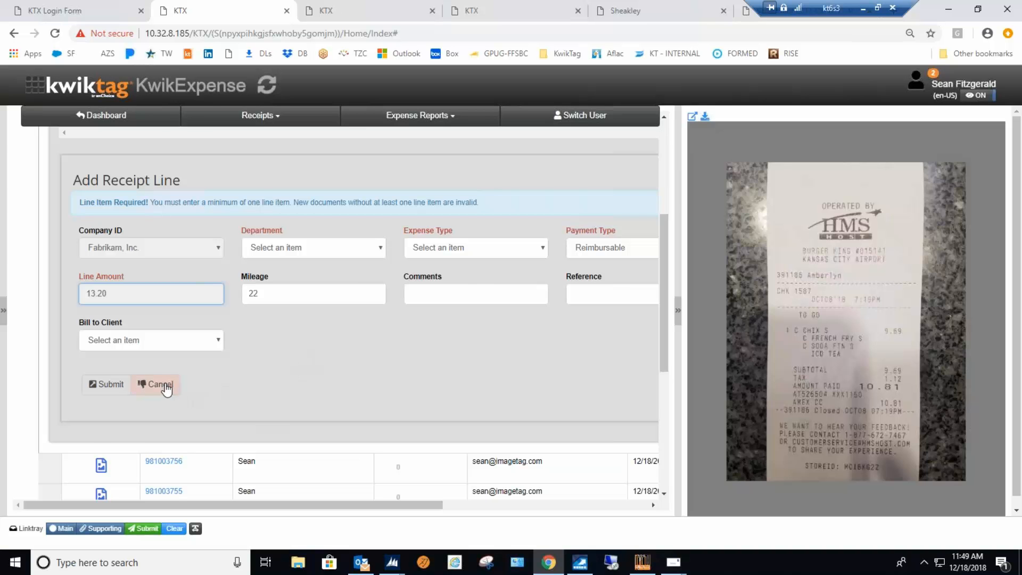
left_click(166, 387)
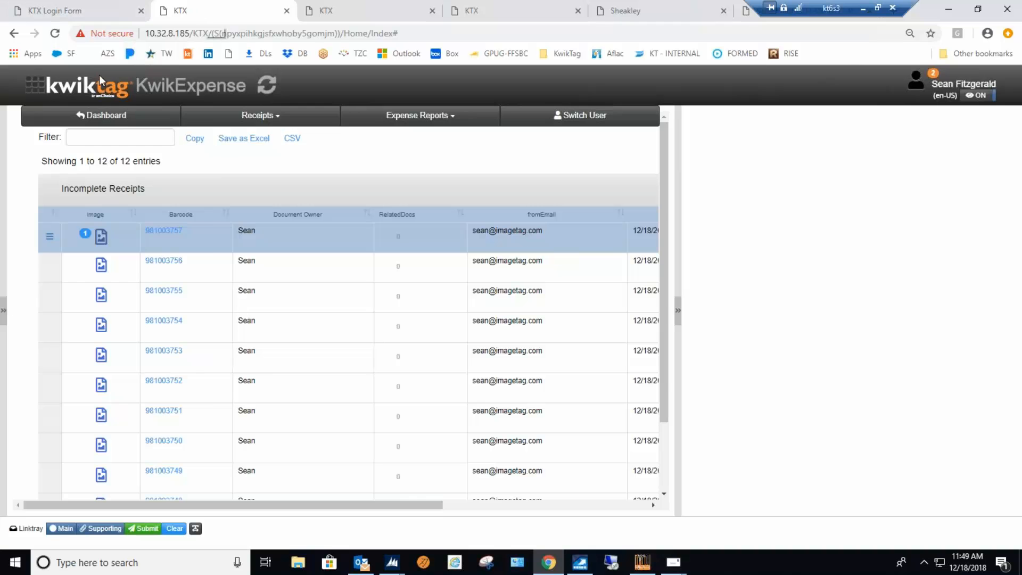
Open credit card reconciliation and select the signed-in employee's own AMEX card.
left_click(39, 89)
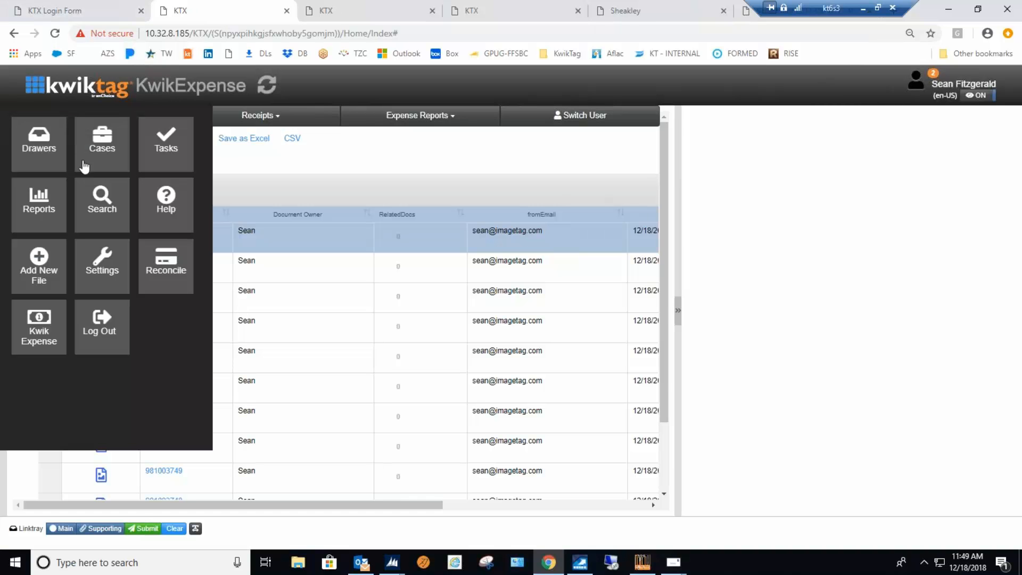
left_click(174, 269)
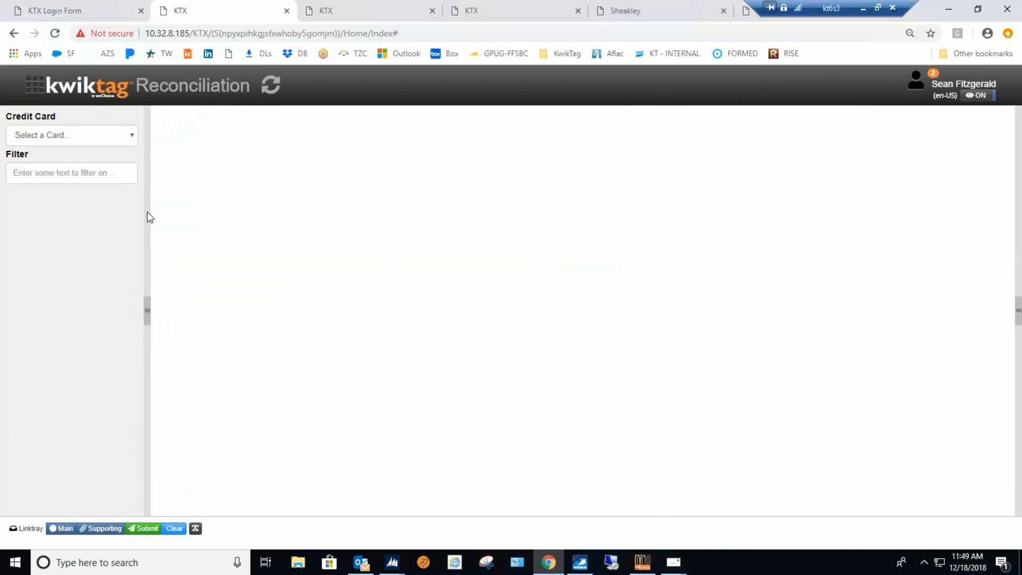
left_click(133, 138)
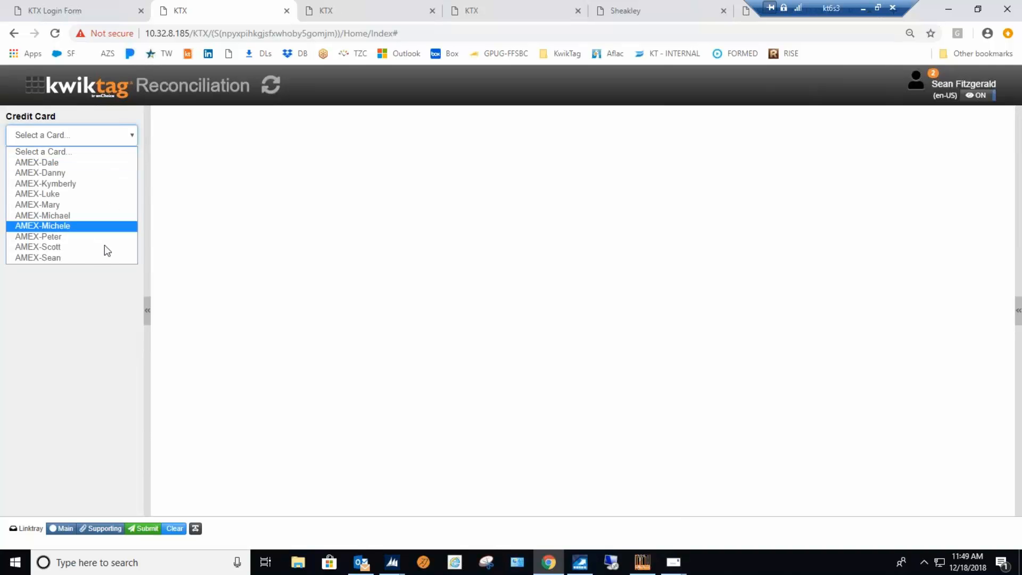
left_click(79, 257)
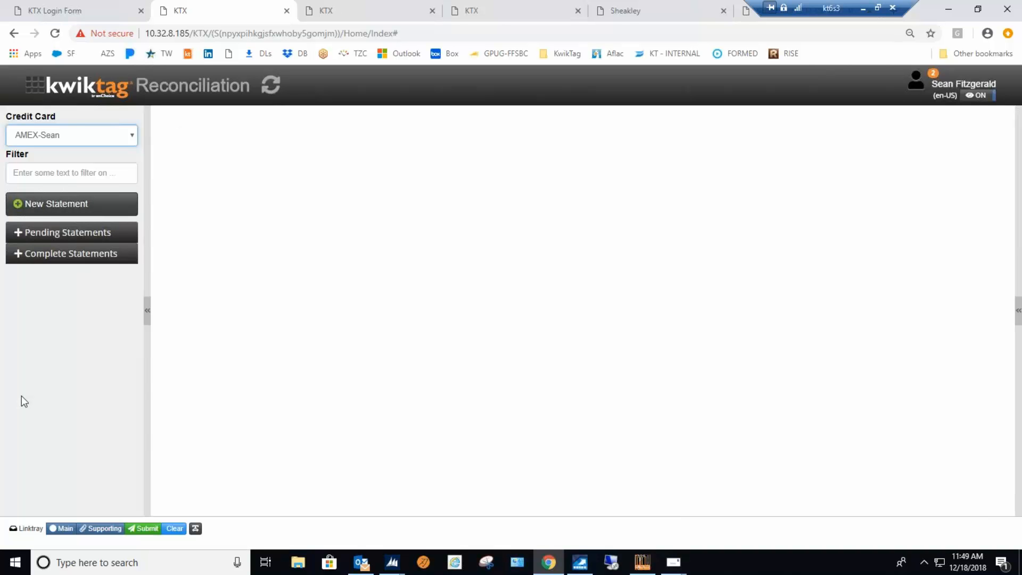
Look at the new statement upload form and its file chooser, and expand the pending statements for the card.
left_click(68, 205)
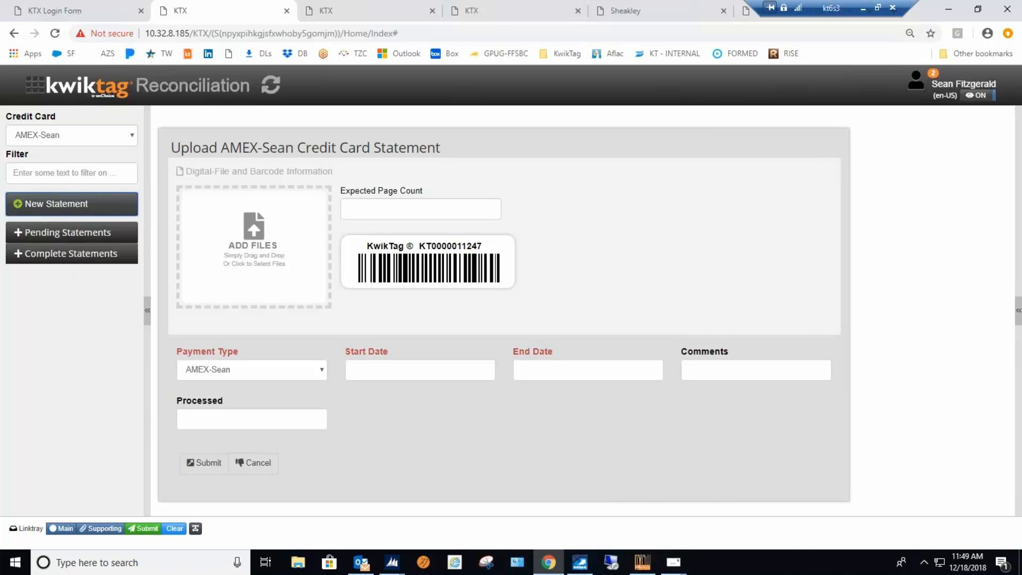
left_click(30, 235)
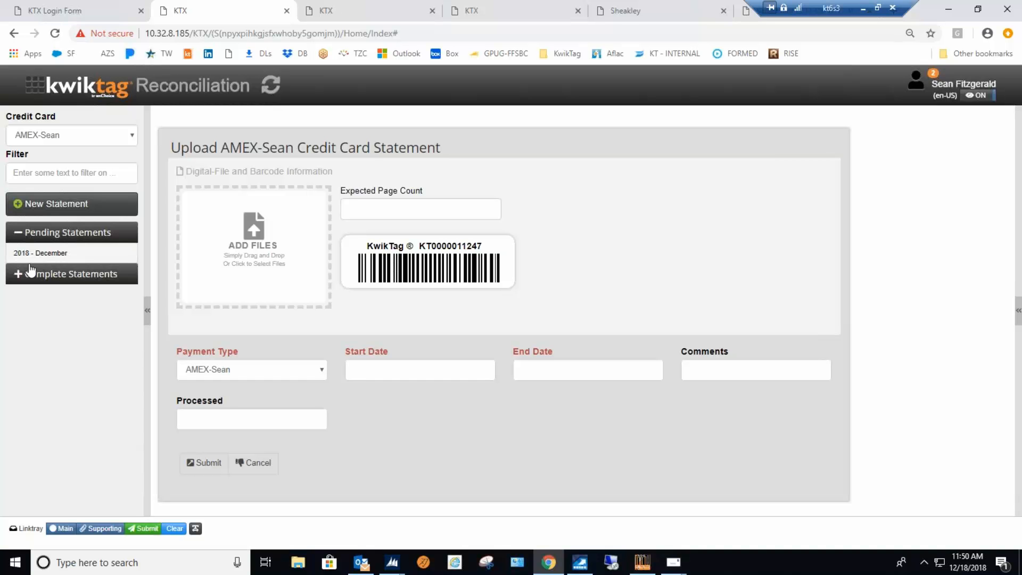
left_click(257, 236)
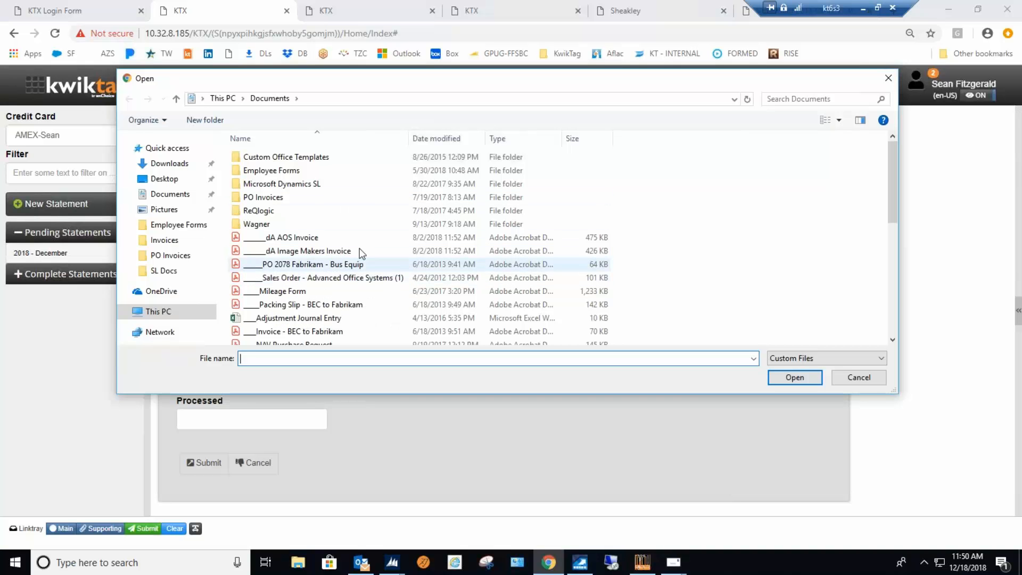
left_click(888, 80)
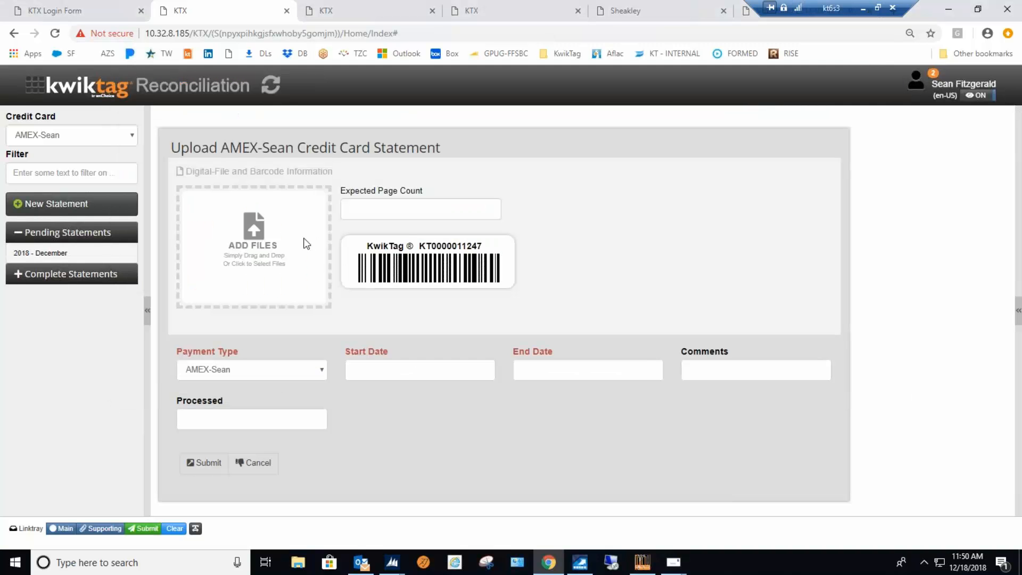
Open the pending 2018 - December statement and show its available actions.
left_click(55, 253)
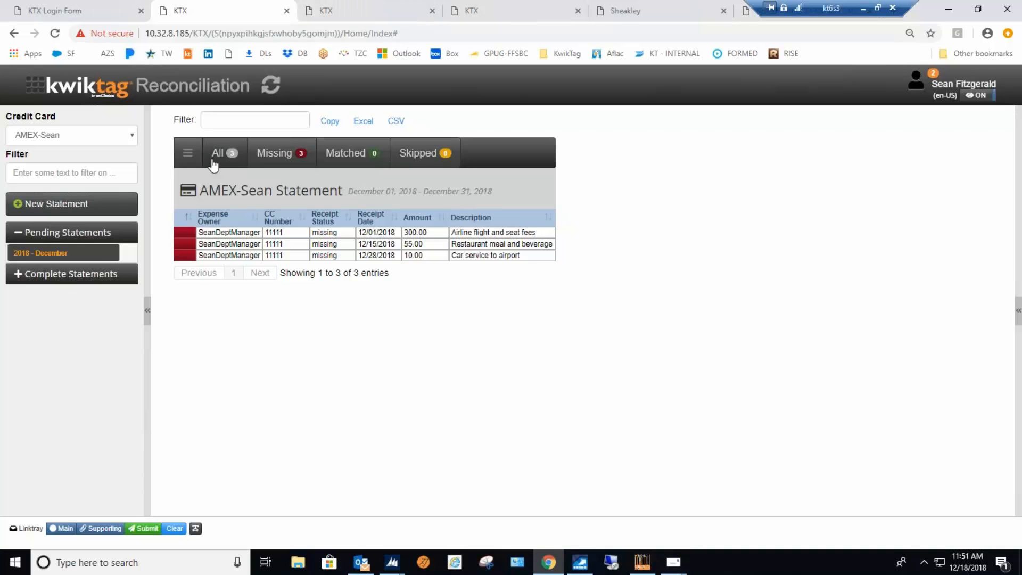
left_click(187, 153)
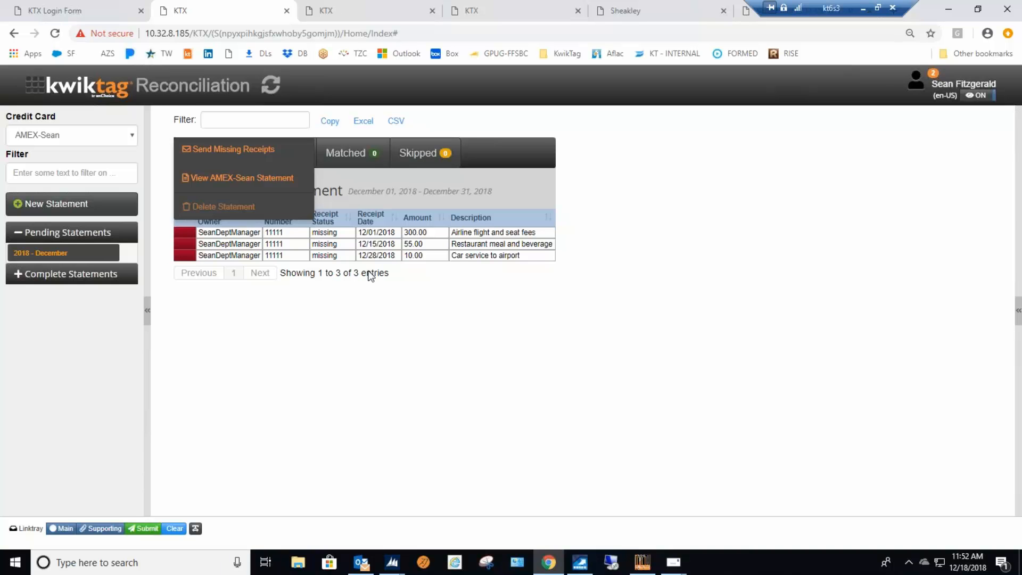
Close the KwikTag Work Queue in Dynamics GP, minimize the GP windows, and switch to the Outlook inbox.
left_click(947, 12)
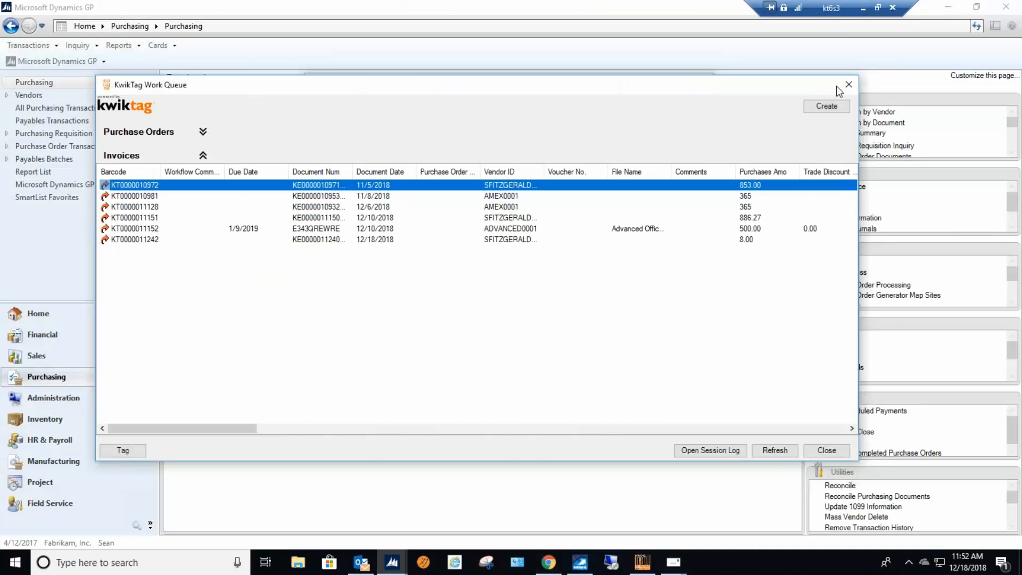
left_click(848, 85)
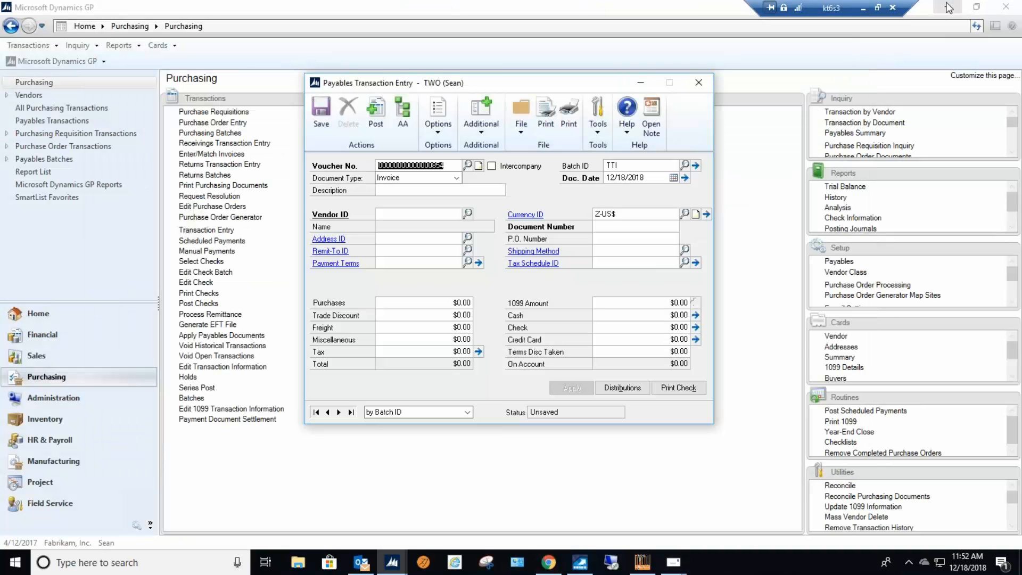
left_click(947, 7)
left_click(641, 83)
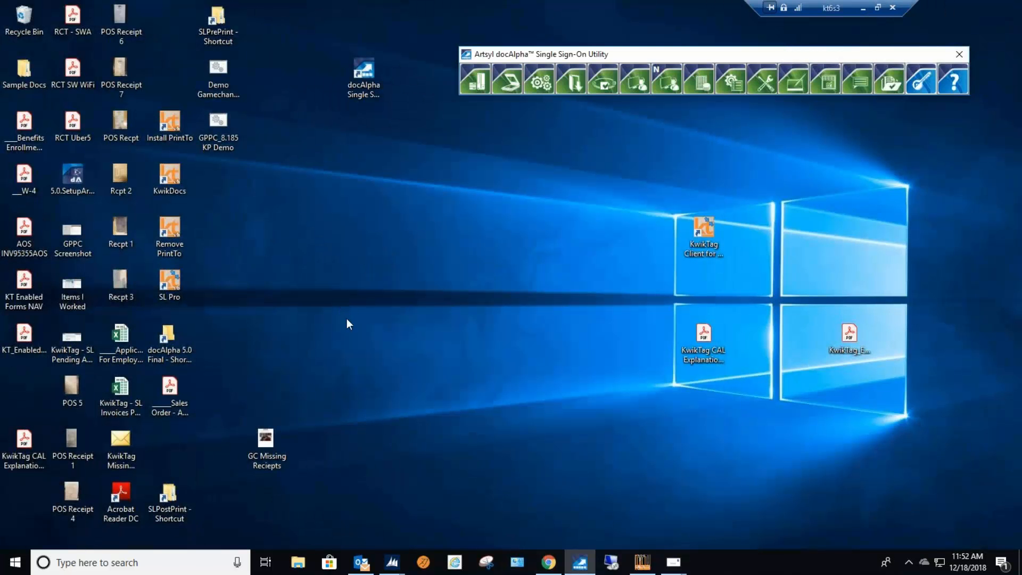
left_click(361, 562)
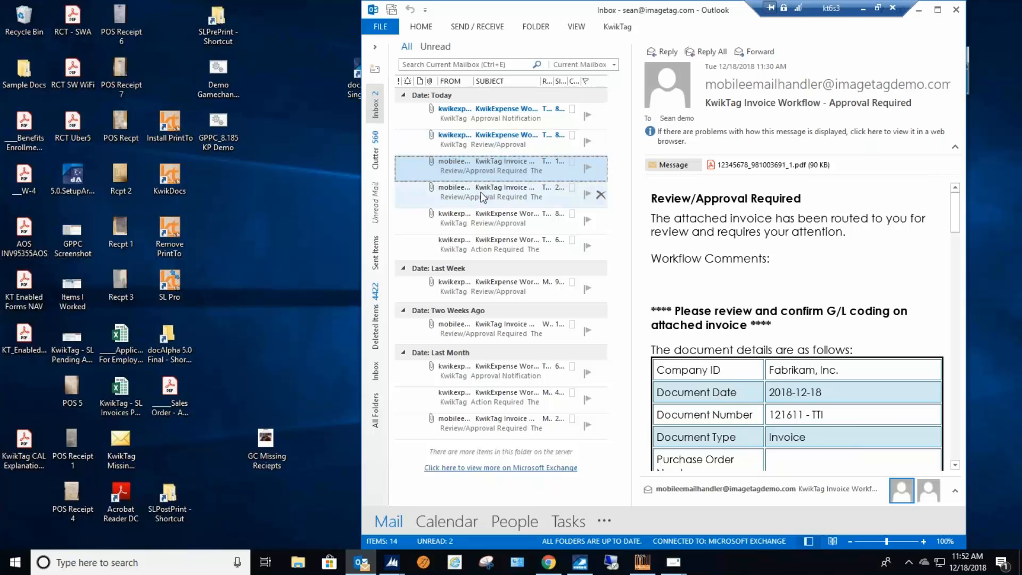
Review the KwikTag and KwikExpense emails in the inbox, including review requests, approval notifications, and the 11/5/2018 missing receipts notice.
left_click(480, 147)
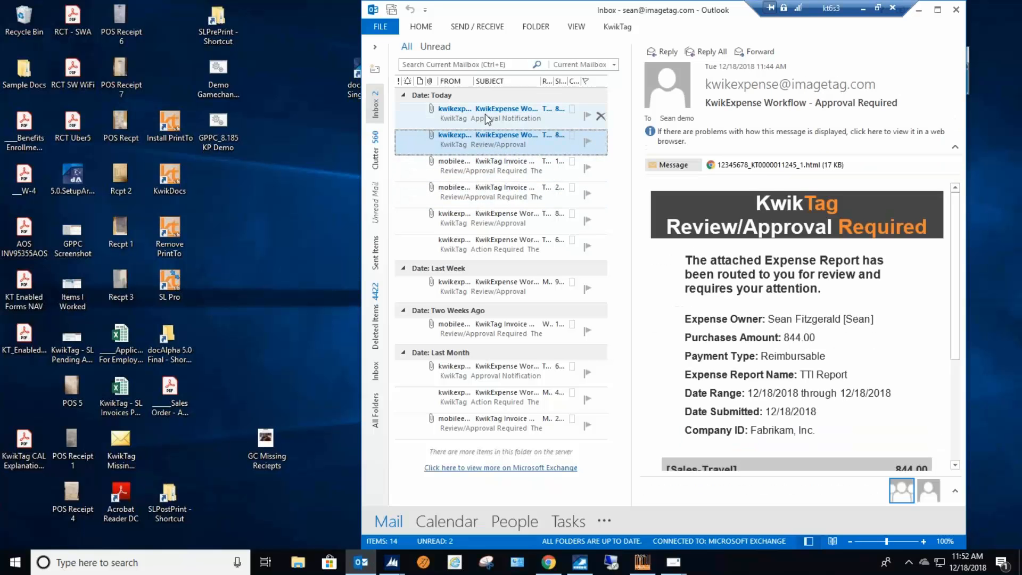
left_click(488, 202)
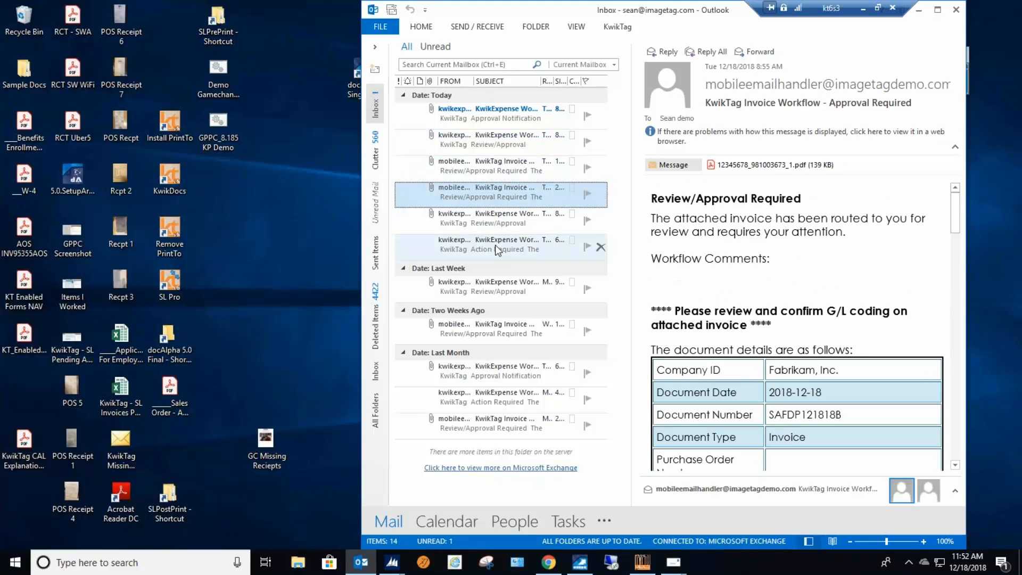
left_click(487, 404)
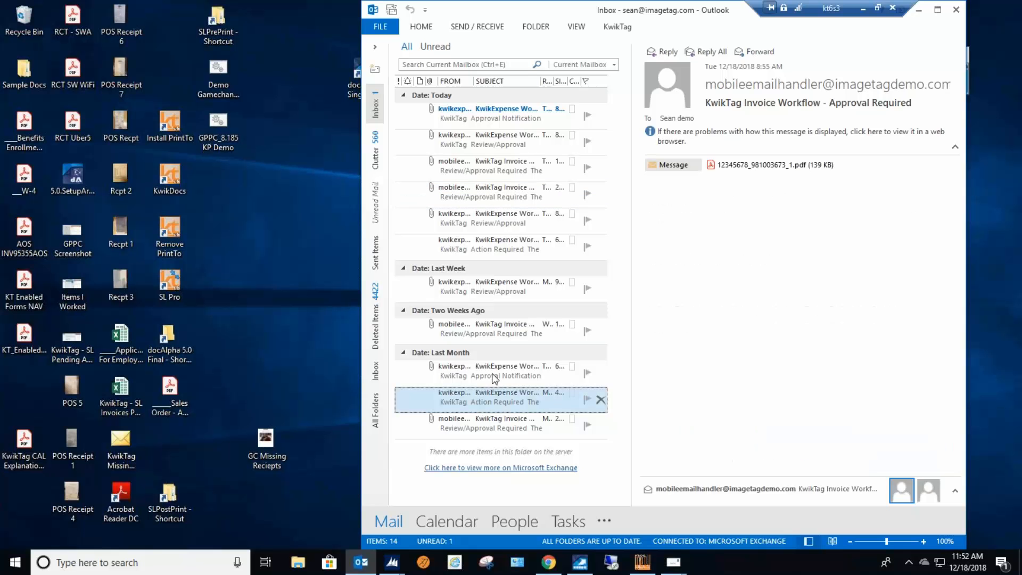
left_click(491, 426)
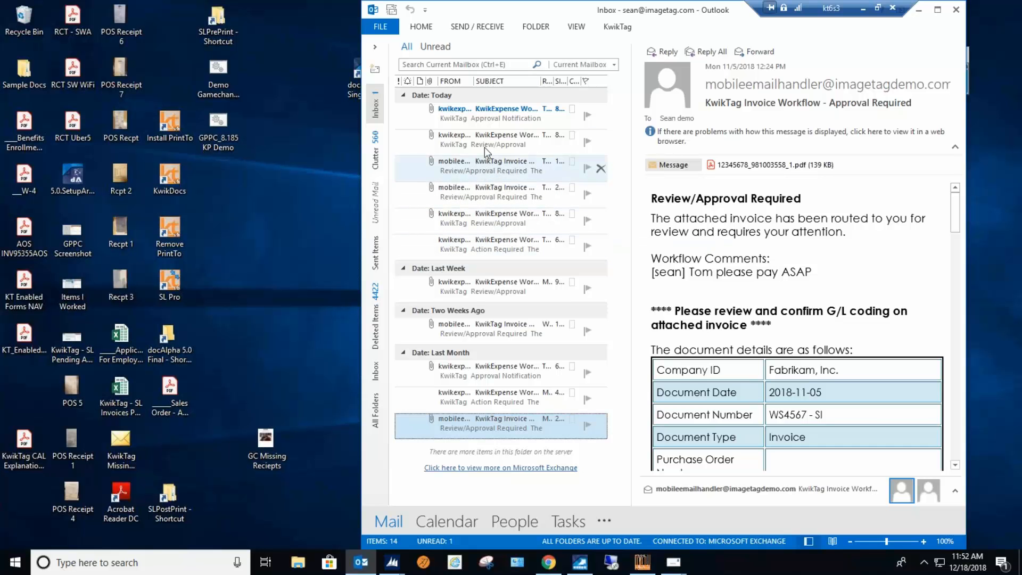
left_click(498, 150)
key("Up")
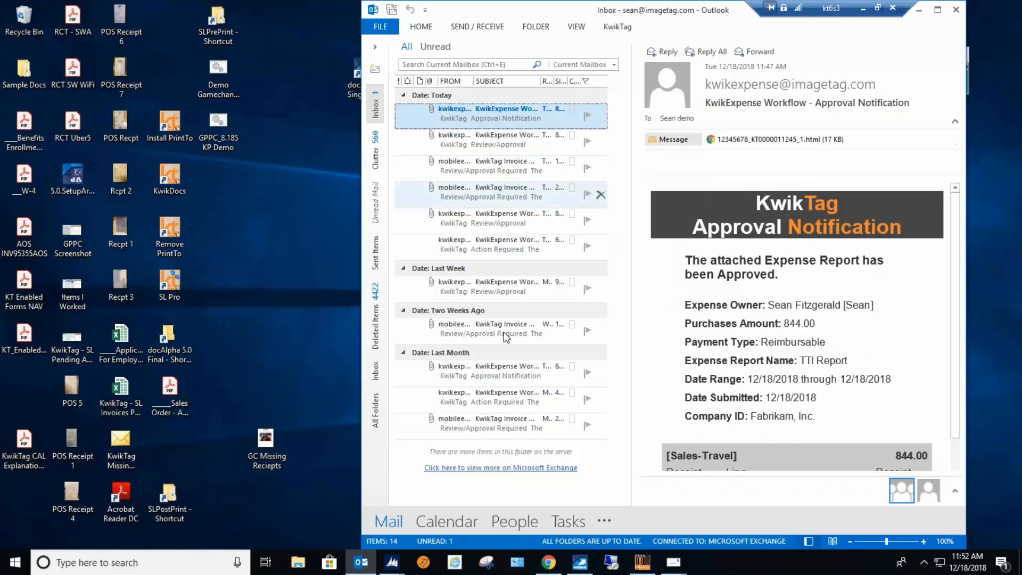
left_click(501, 372)
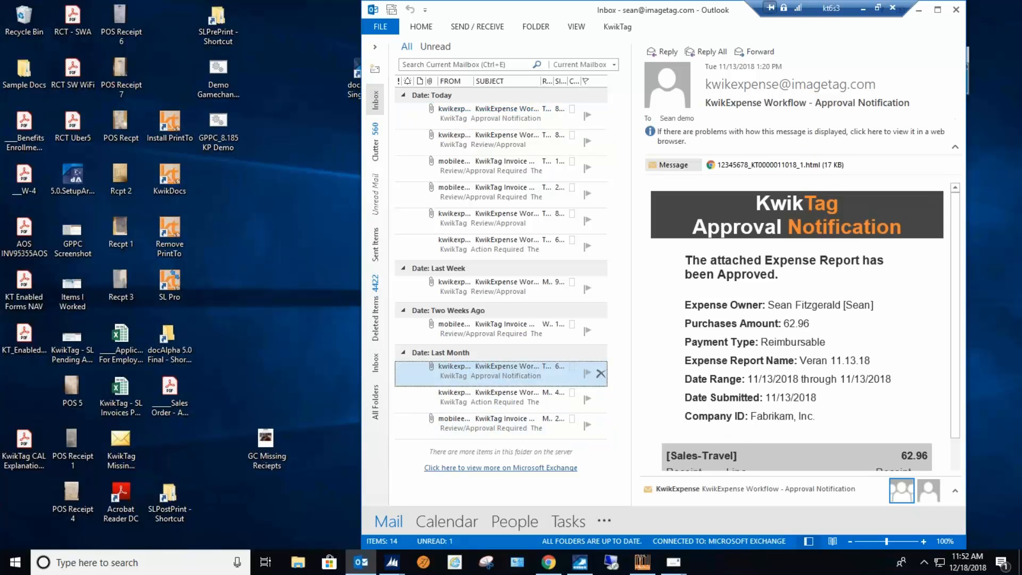
scroll(772, 361, "down", 3)
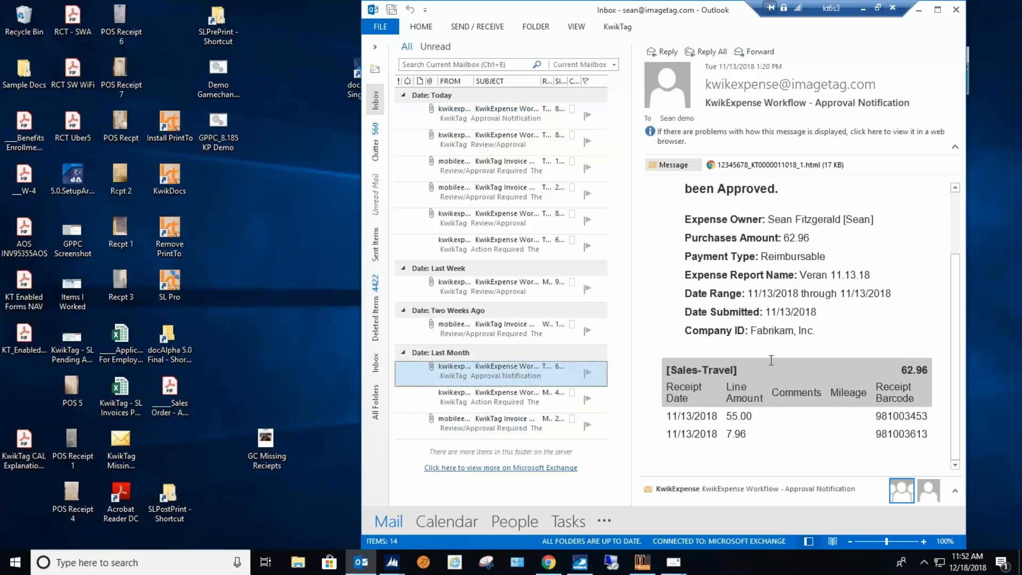
scroll(772, 361, "up", 3)
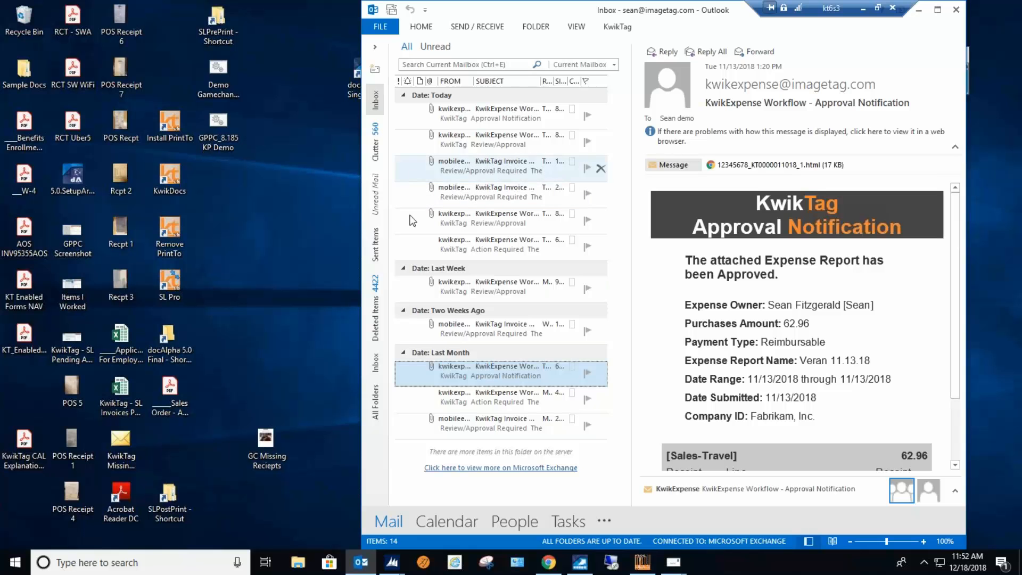
Switch back to the reconciliation page in Chrome and send the missing receipts notice for the December AMEX statement.
left_click(548, 564)
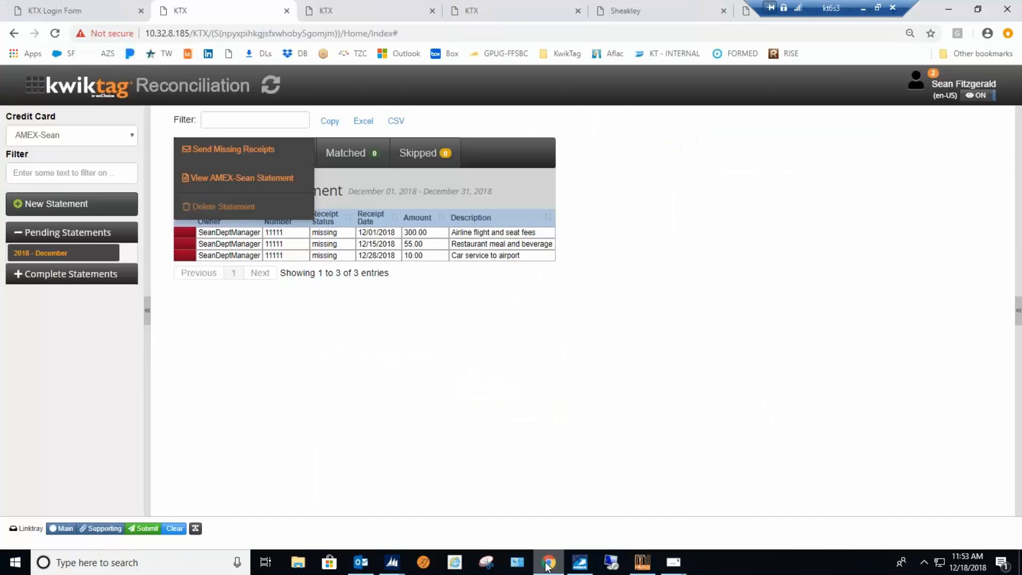
left_click(232, 151)
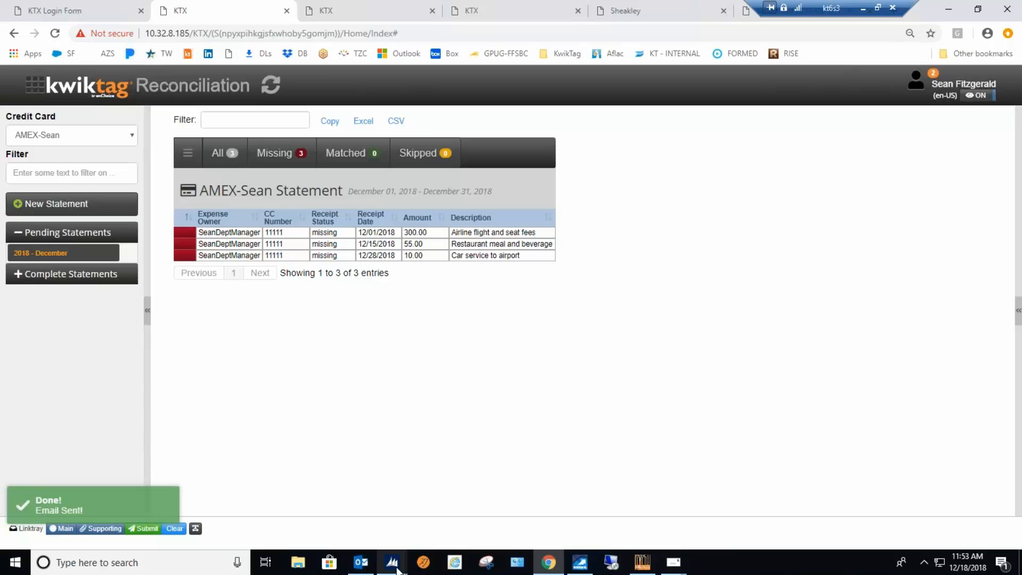
Switch to Outlook, view the new December missing receipts email in a maximized window, and put Outlook away.
mouse_move(376, 569)
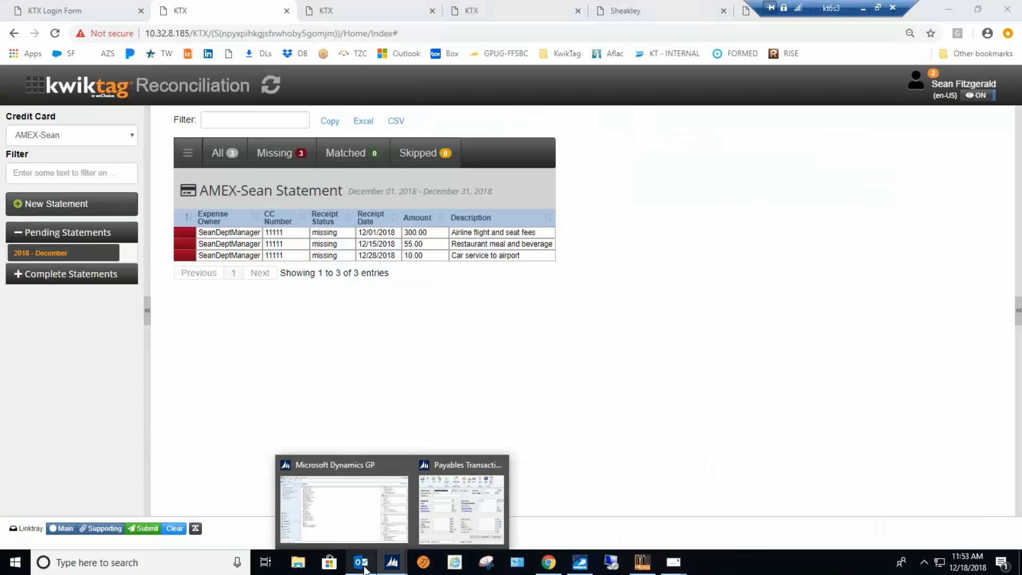
left_click(365, 569)
left_click(468, 114)
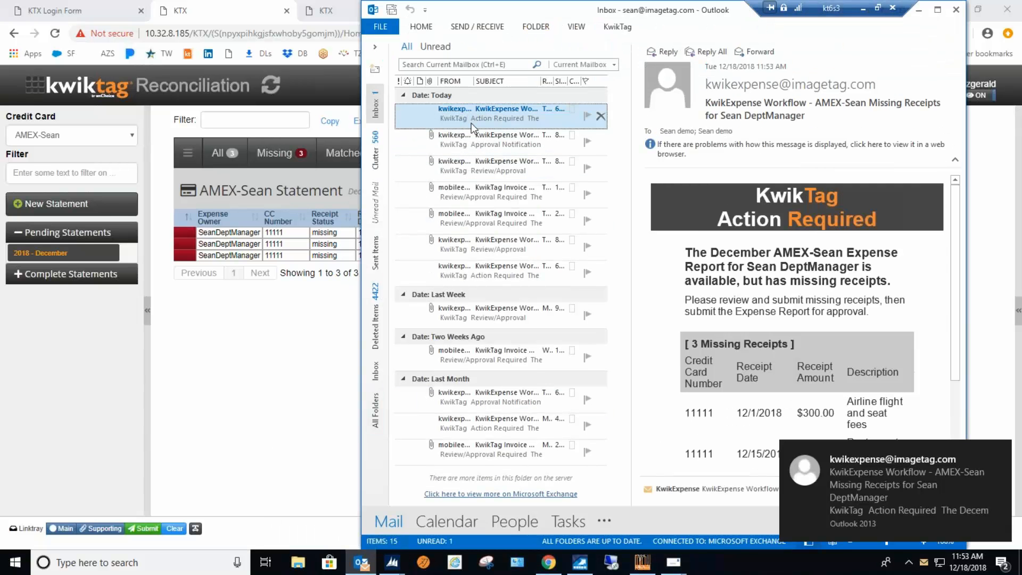
double_click(472, 120)
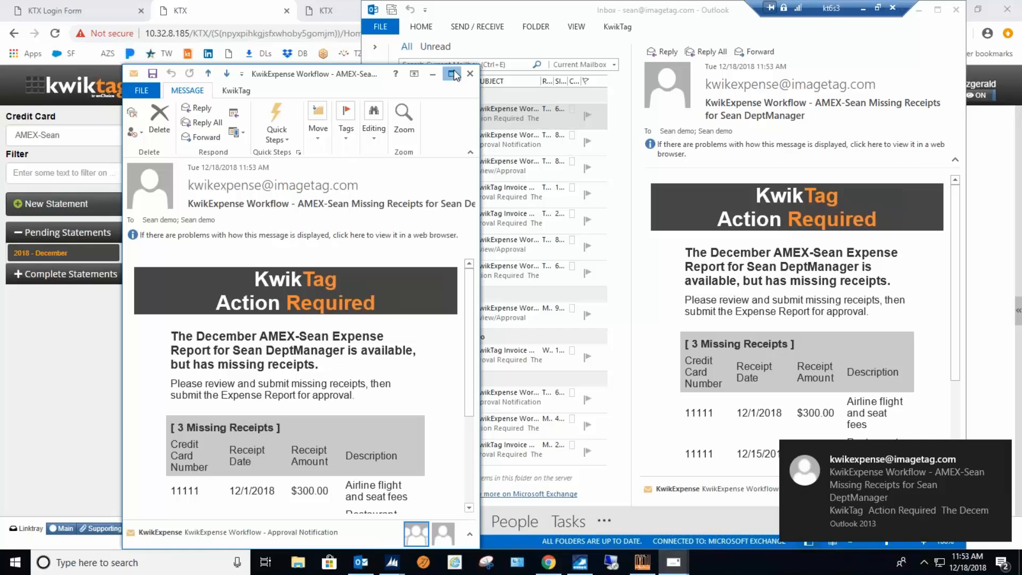
double_click(455, 71)
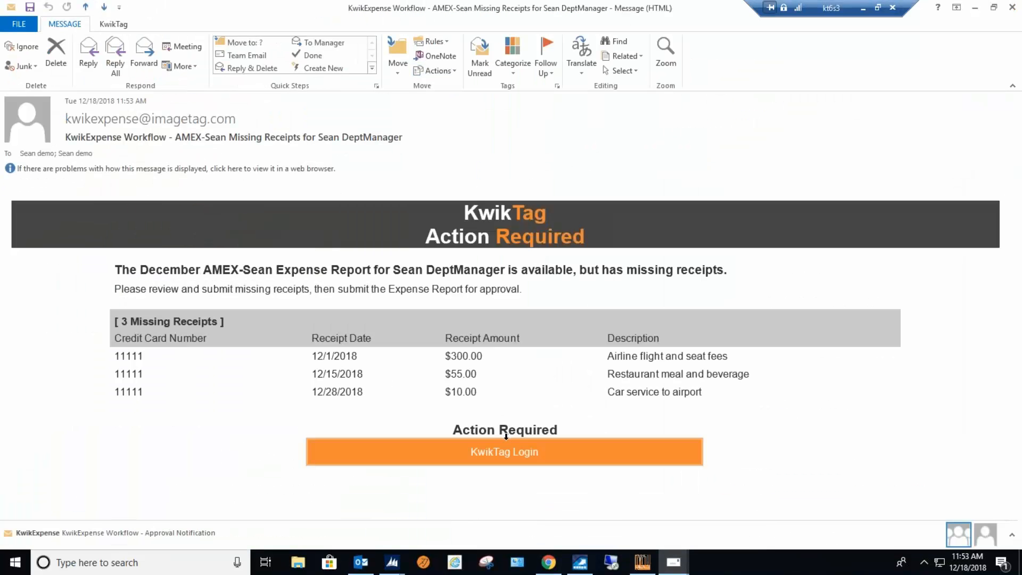
left_click(975, 7)
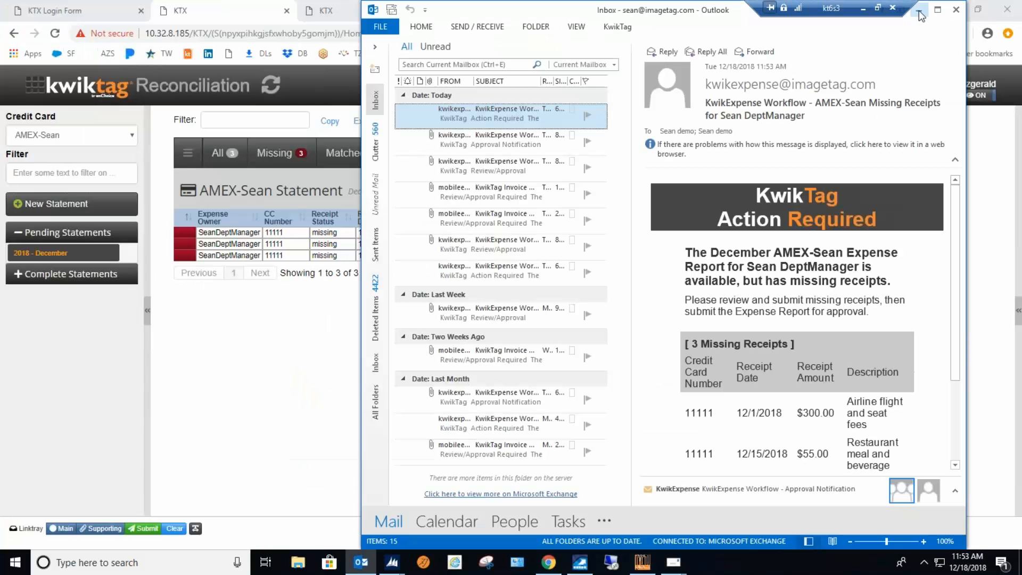
left_click(919, 10)
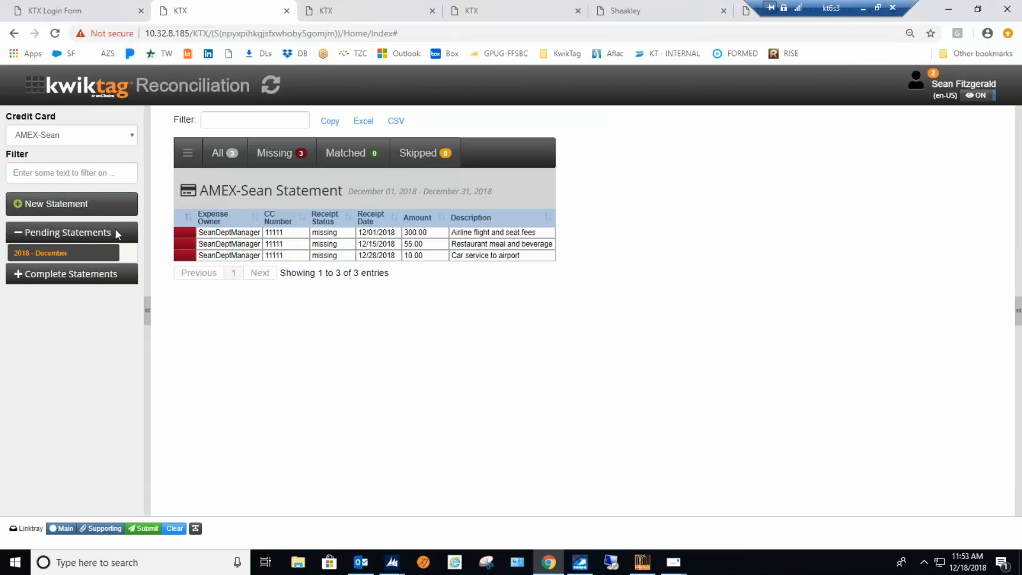
Return to the KwikExpense dashboard and switch to the department manager's KwikExpense session.
left_click(47, 84)
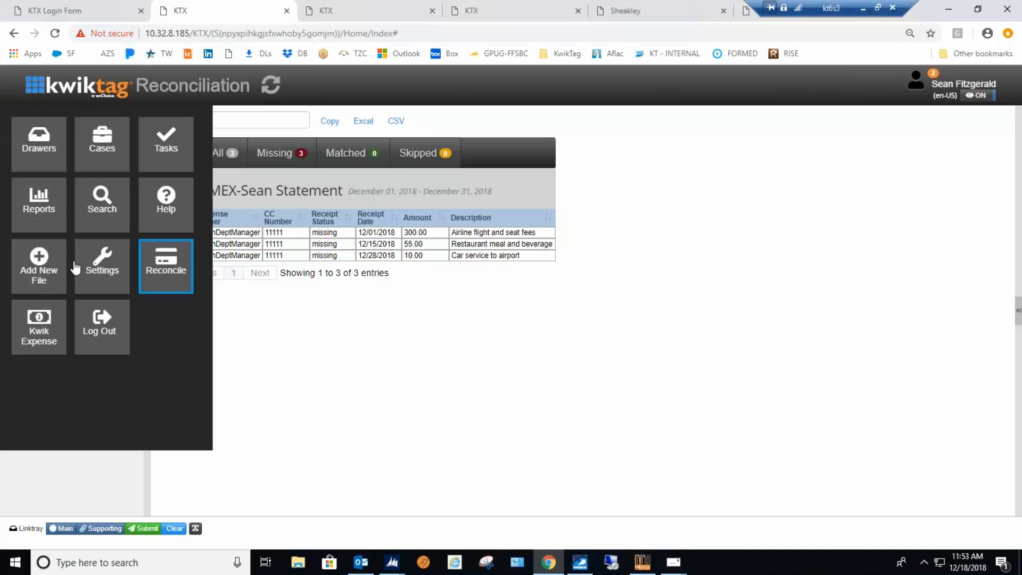
left_click(43, 323)
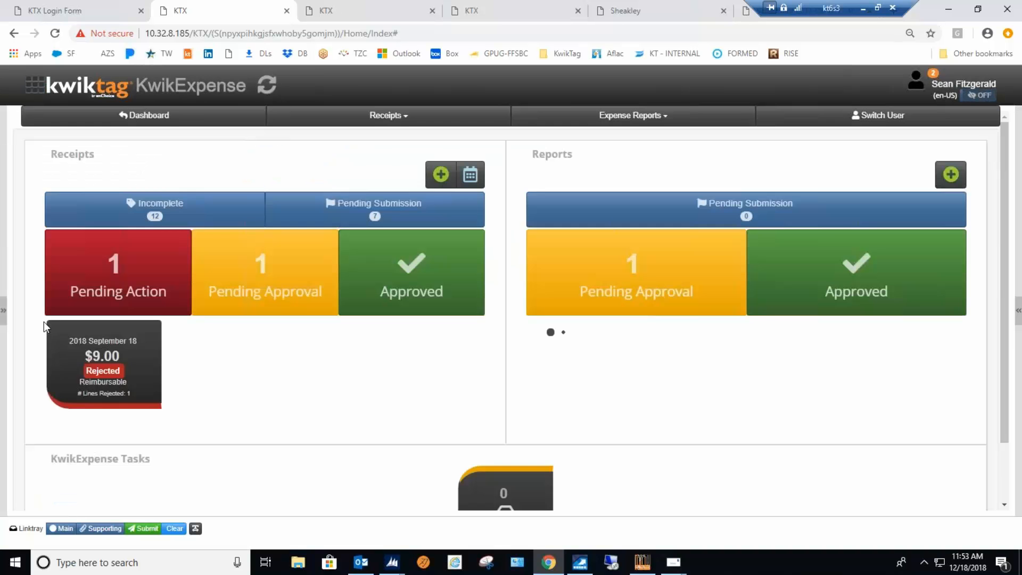
left_click(380, 13)
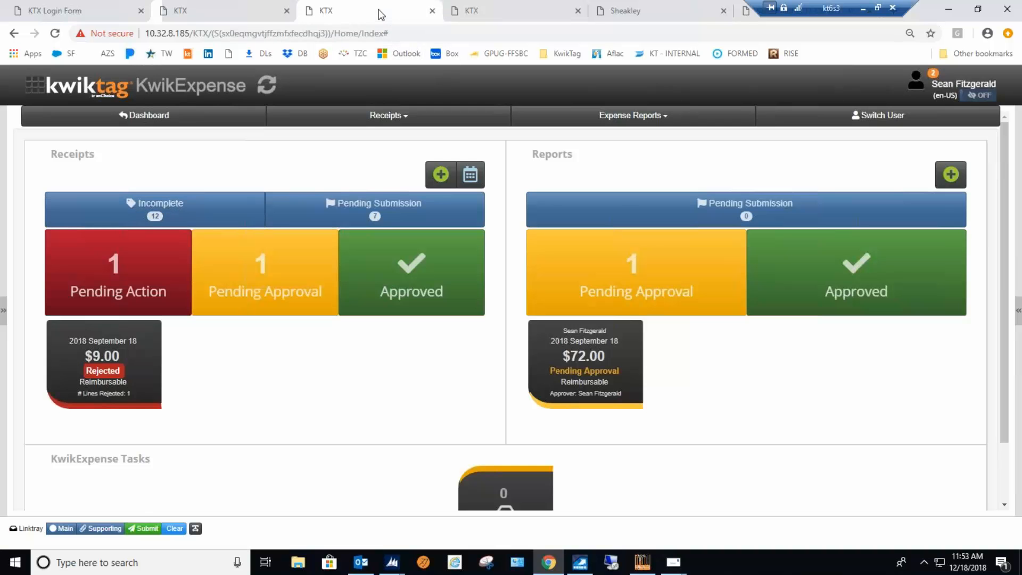
Show the incomplete receipts and start adding receipt data to the first one, the Il Mulino restaurant receipt.
left_click(160, 212)
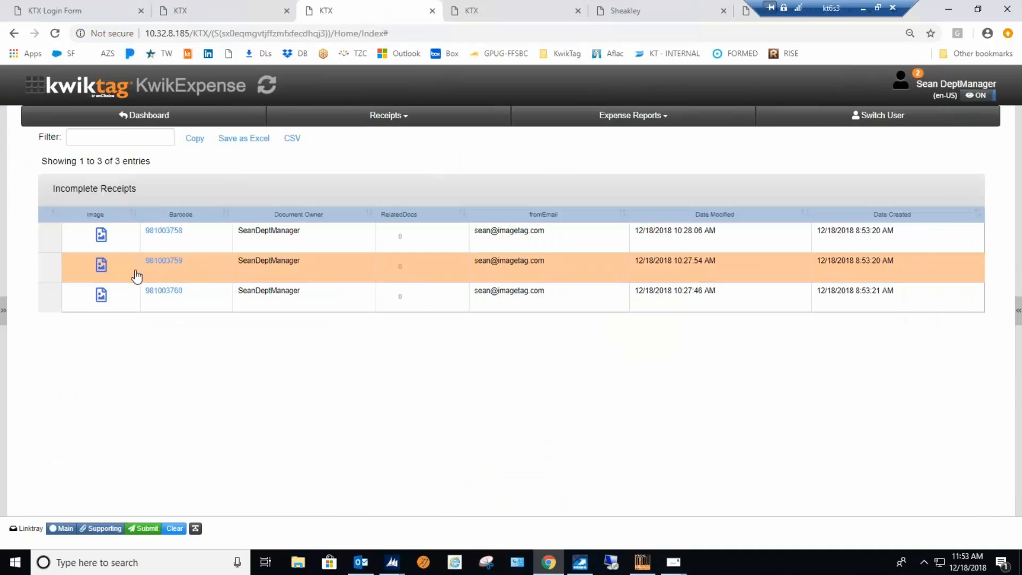
left_click(51, 245)
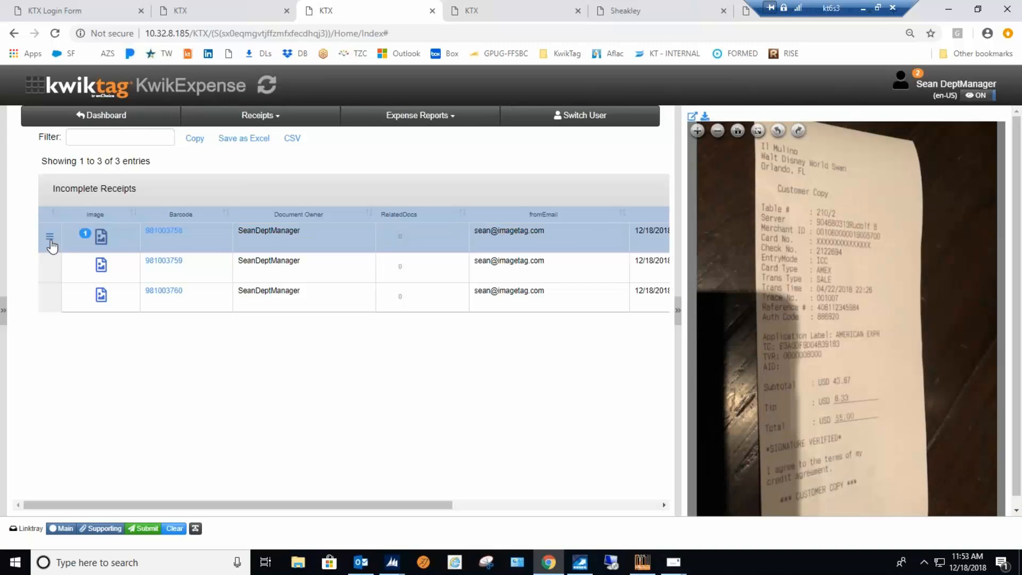
left_click(50, 241)
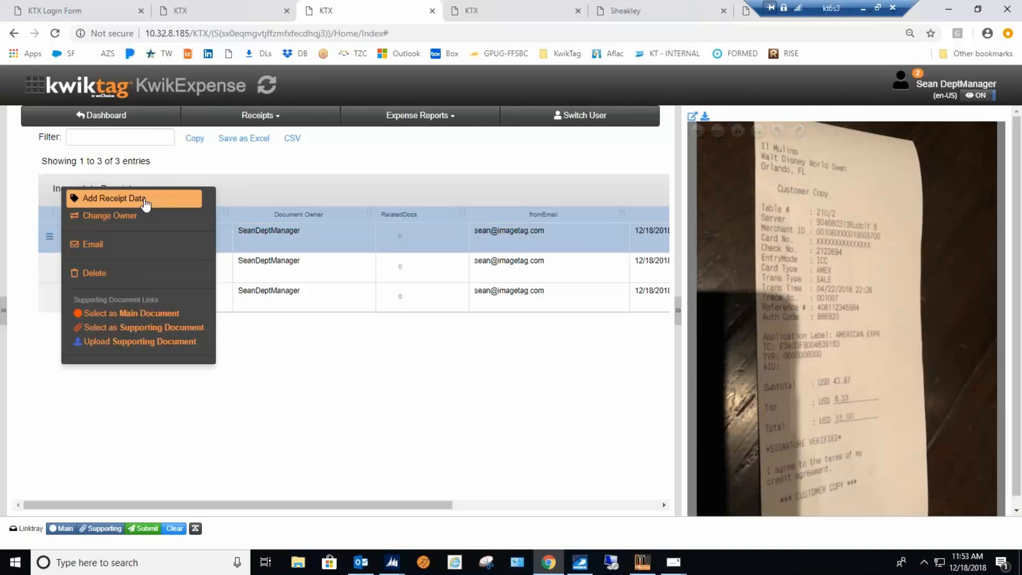
left_click(86, 199)
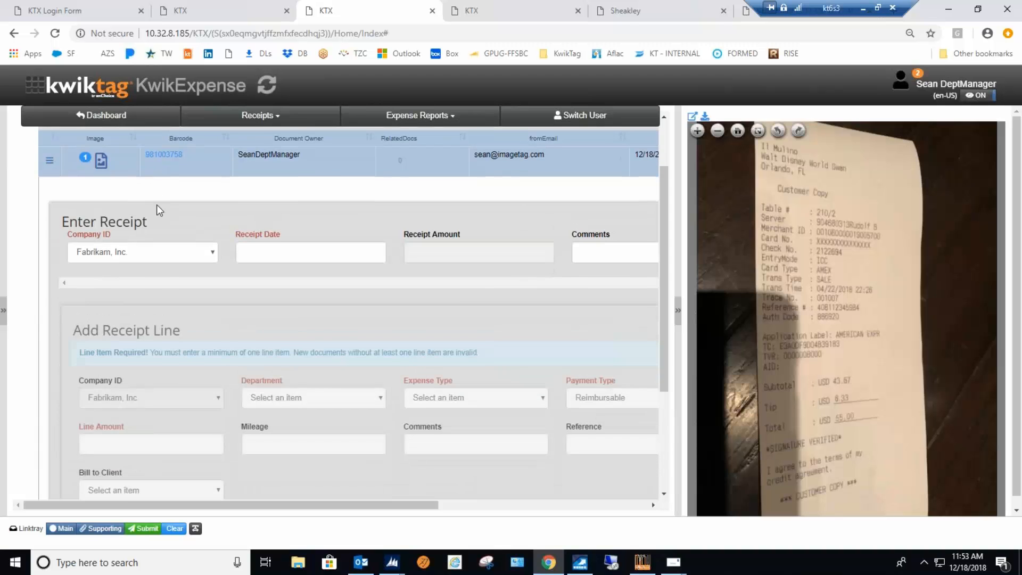
Set the receipt line's payment type to the AMEX card and match it to the 12/15/2018 restaurant charge of 55.
left_click(635, 397)
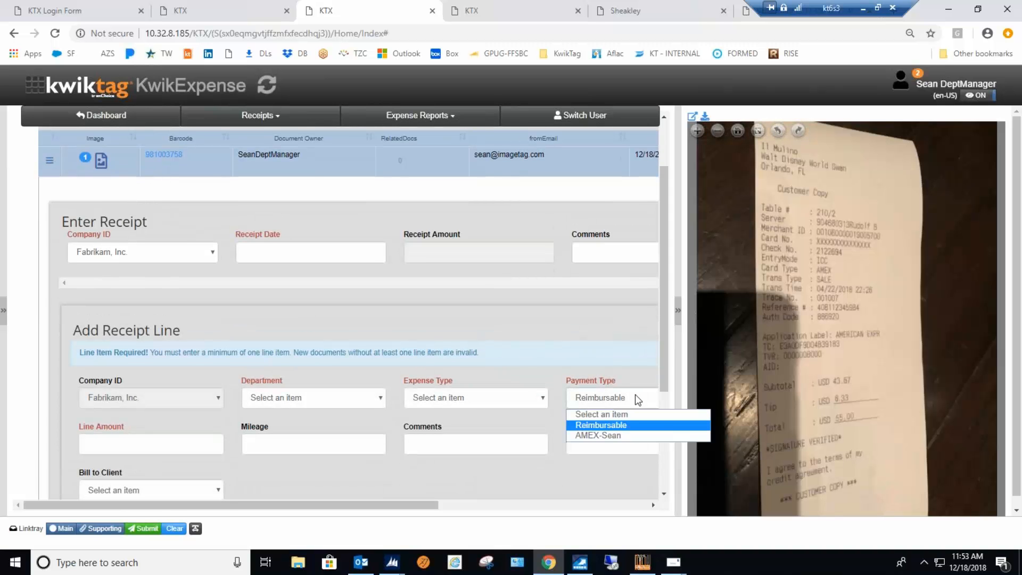
left_click(625, 436)
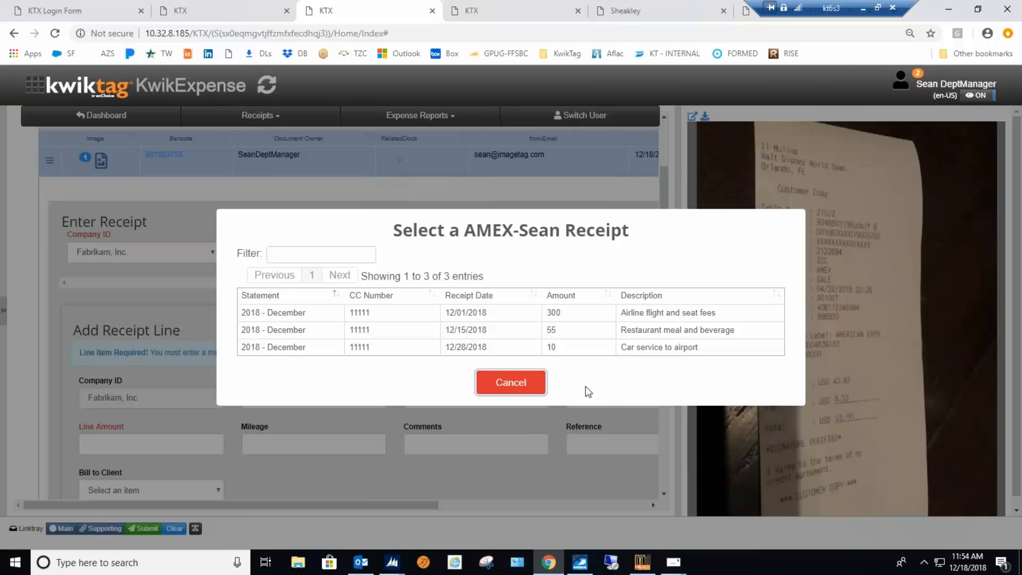
left_click(578, 330)
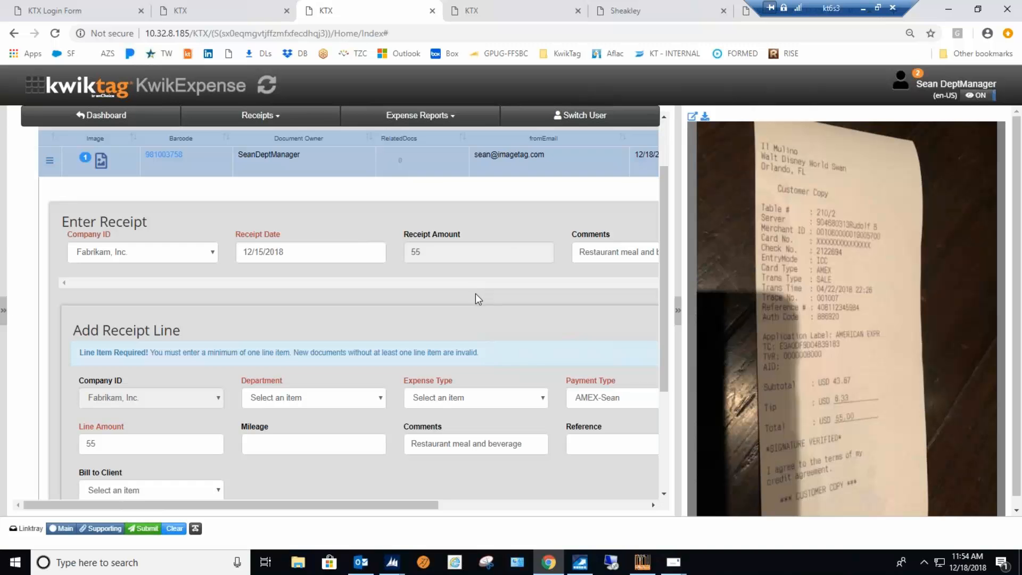
Assign the Sales department and Meals expense type to the restaurant line, and submit the line and its receipt.
left_click(381, 397)
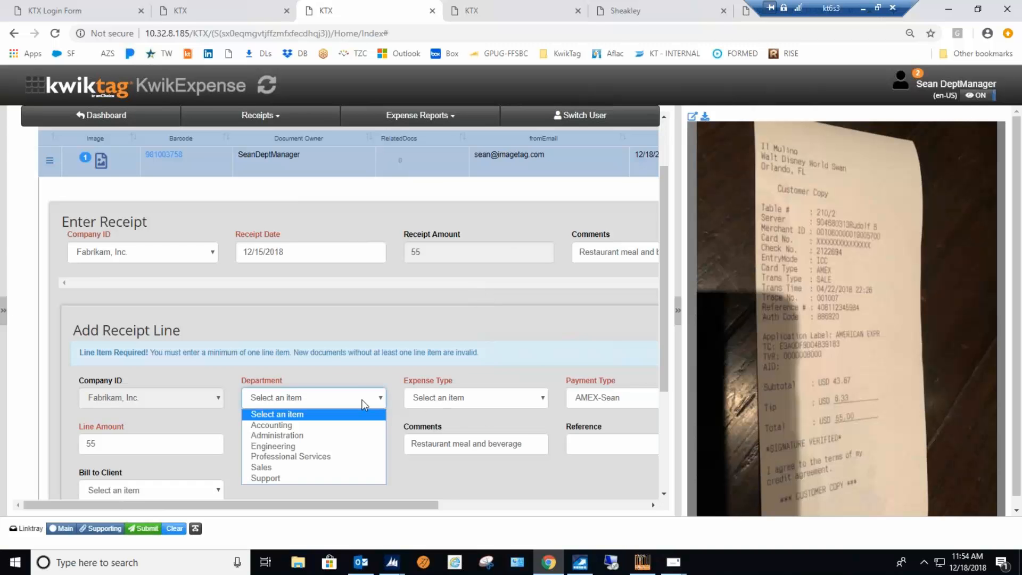
left_click(280, 466)
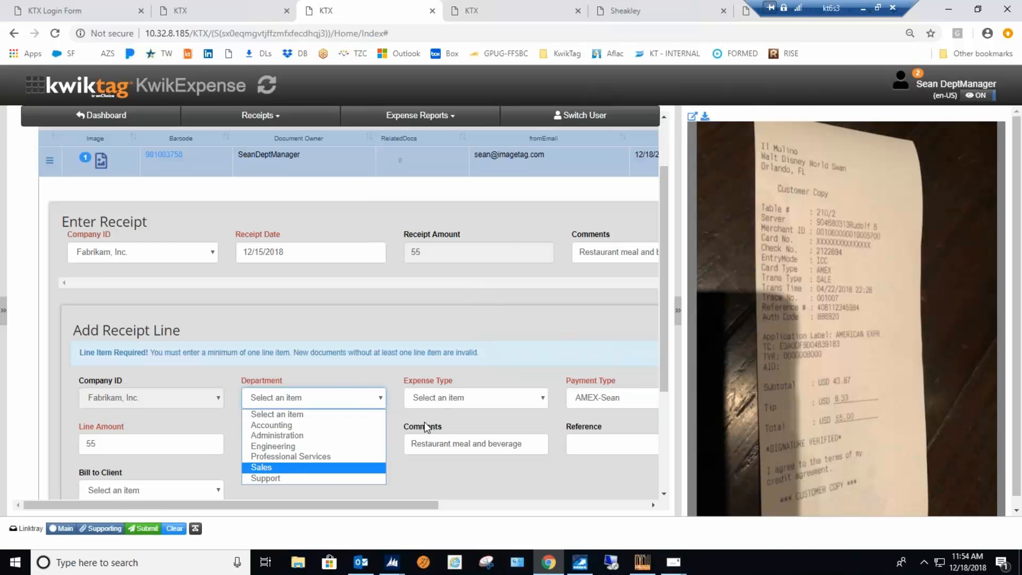
left_click(545, 398)
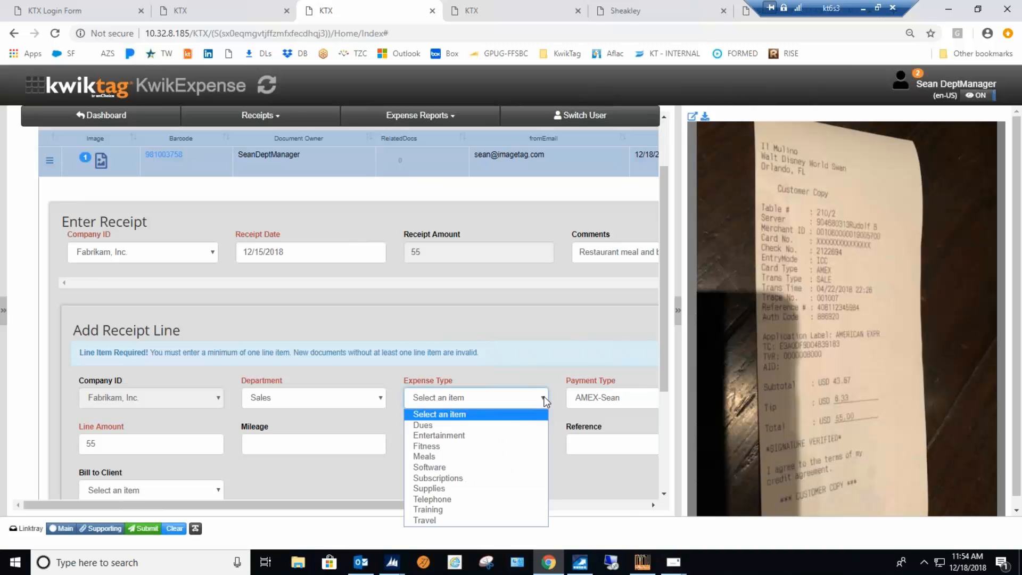
left_click(433, 457)
left_click(336, 475)
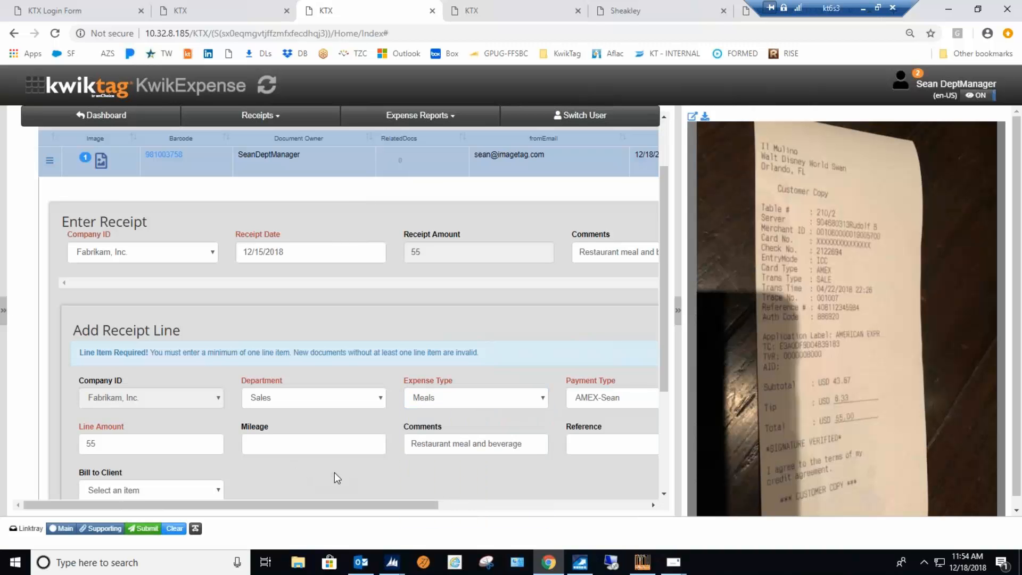
scroll(325, 465, "down", 3)
left_click(106, 368)
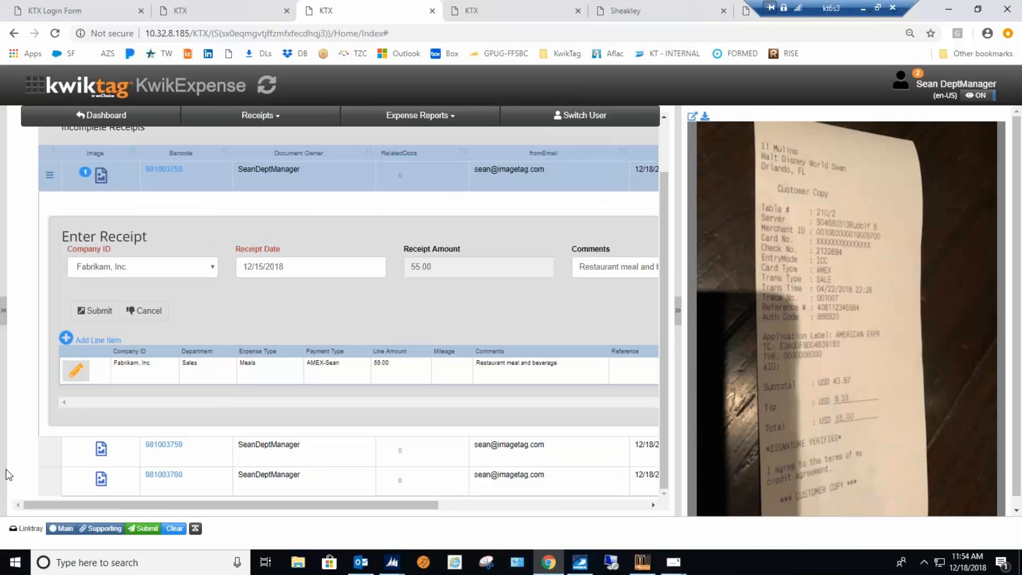
left_click(101, 311)
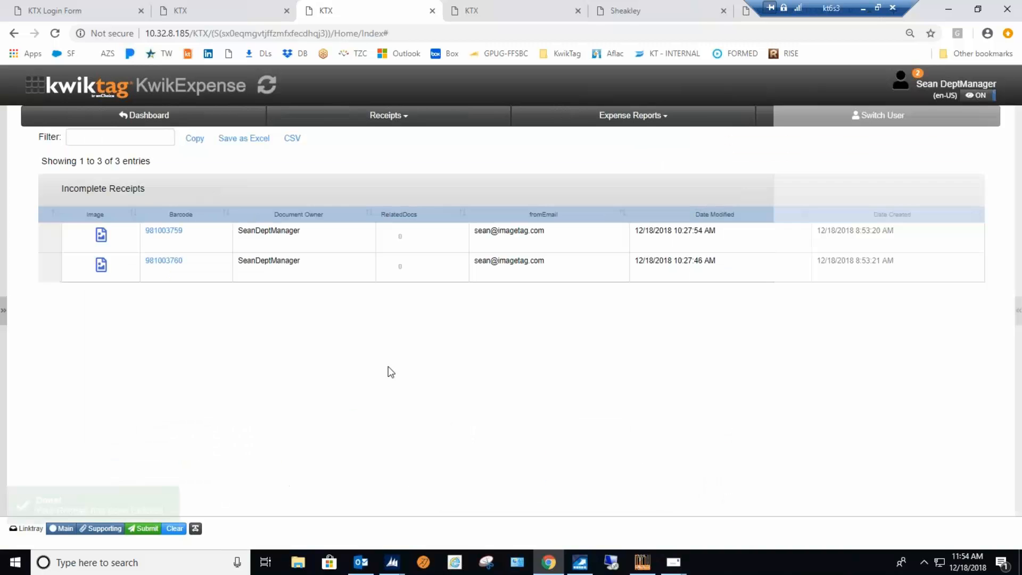
Start data entry for the ride receipt and match it to the 12/28/2018 AMEX car service charge of 10.
left_click(53, 239)
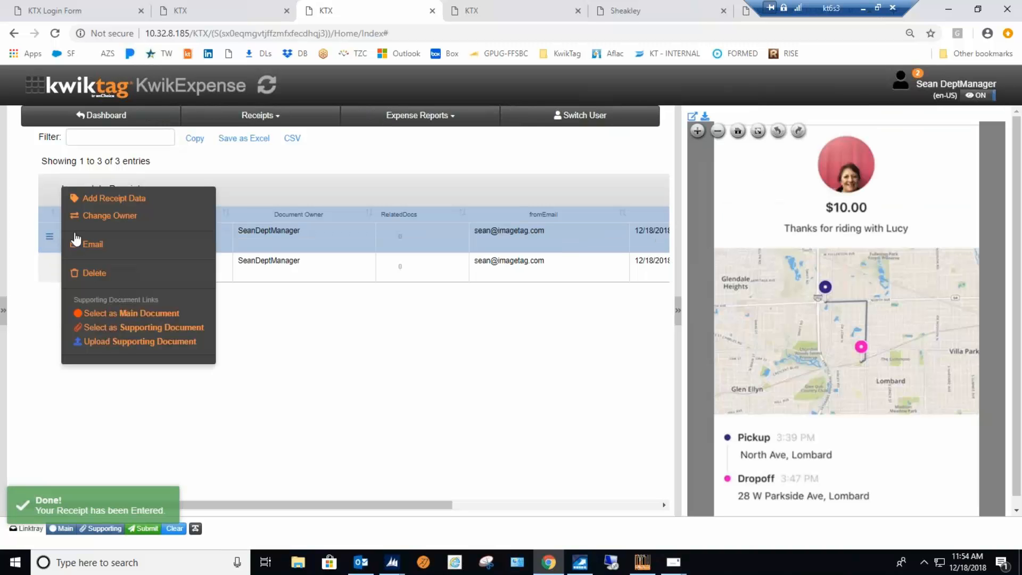
left_click(128, 197)
scroll(608, 383, "down", 2)
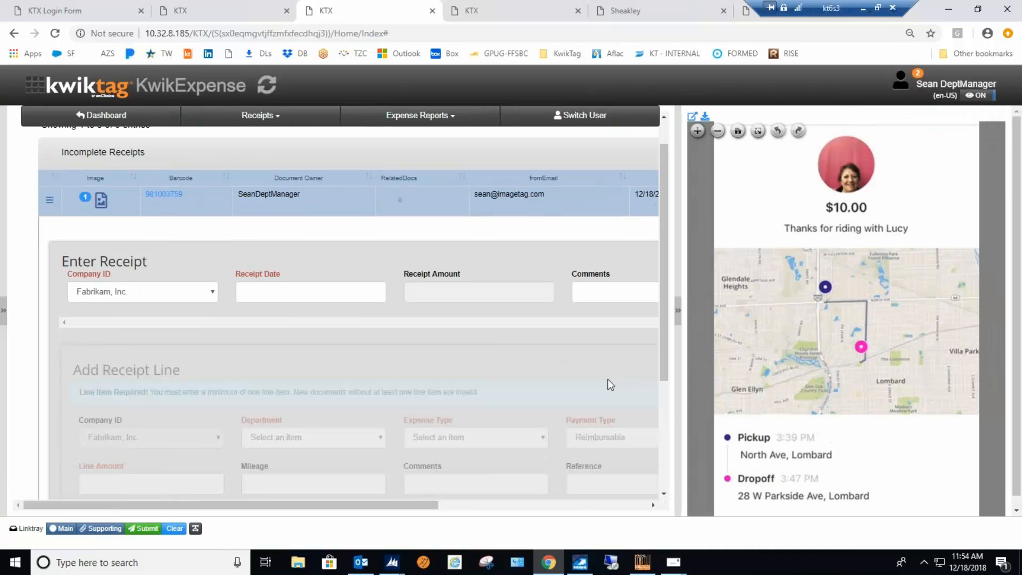
left_click(617, 400)
left_click(608, 435)
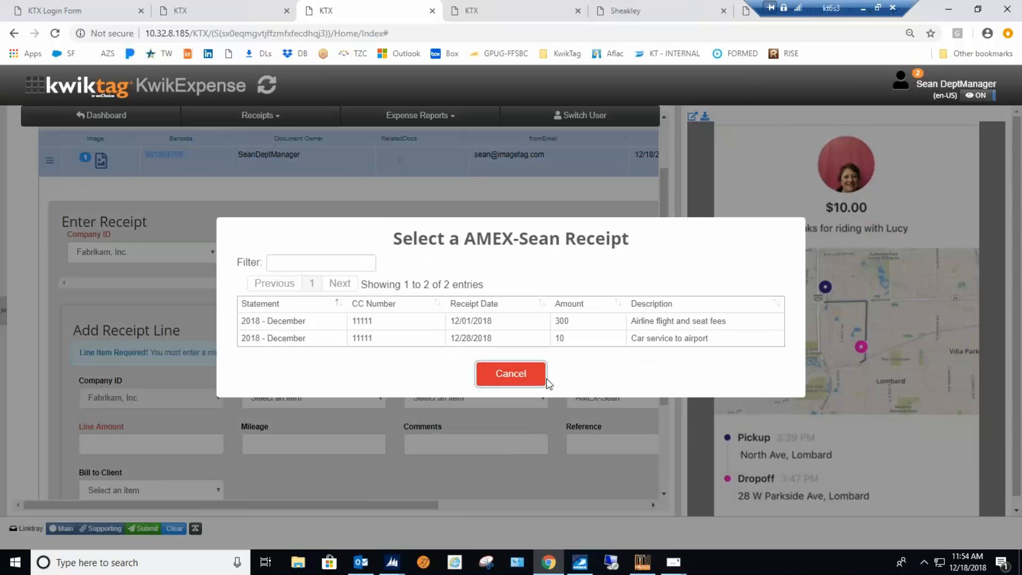
left_click(612, 336)
Submit the car service receipt with its line set to department Sales and expense type Travel, and return to the dashboard.
scroll(312, 464, "down", 3)
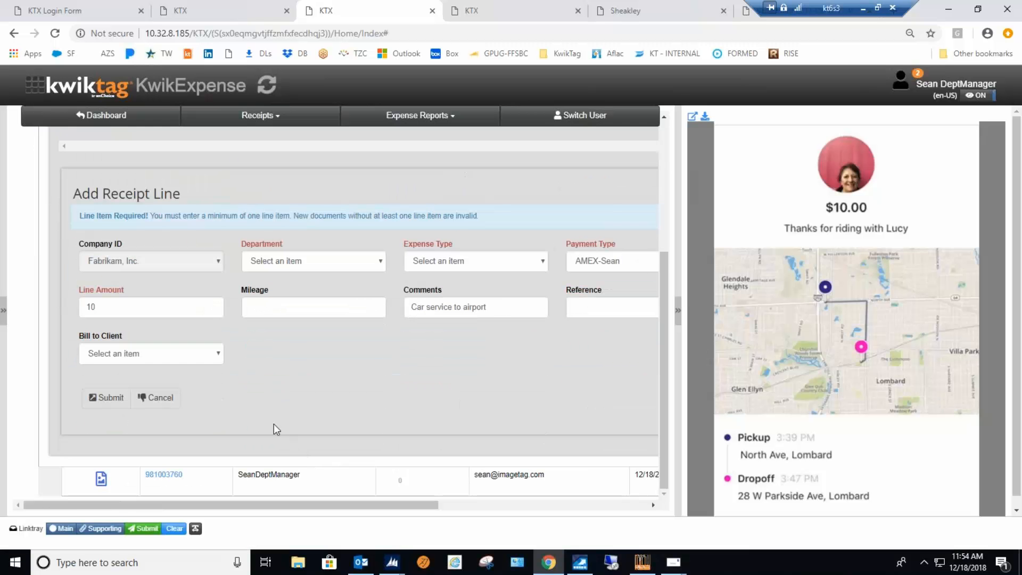
scroll(267, 380, "up", 3)
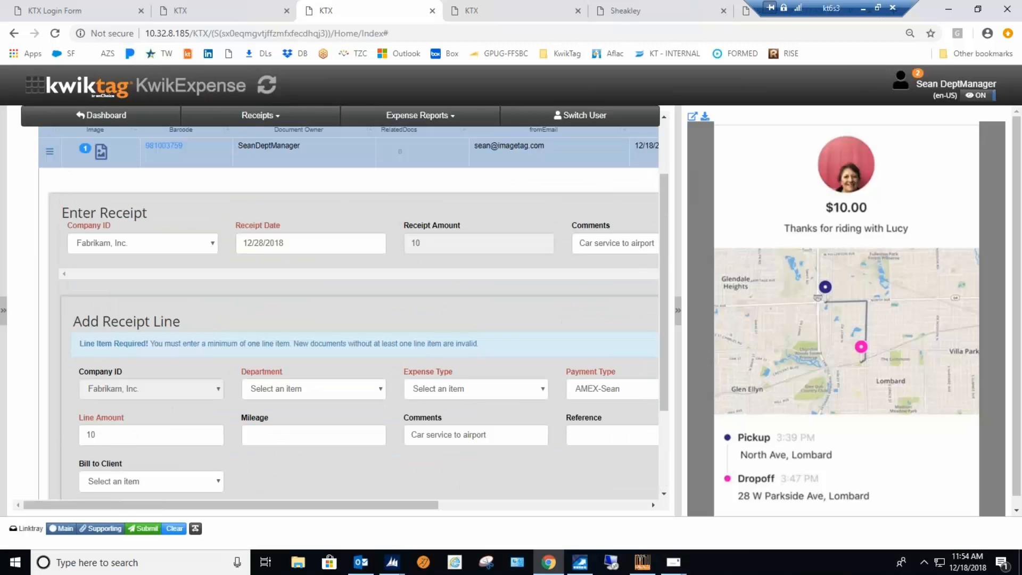
scroll(272, 388, "down", 2)
left_click(107, 430)
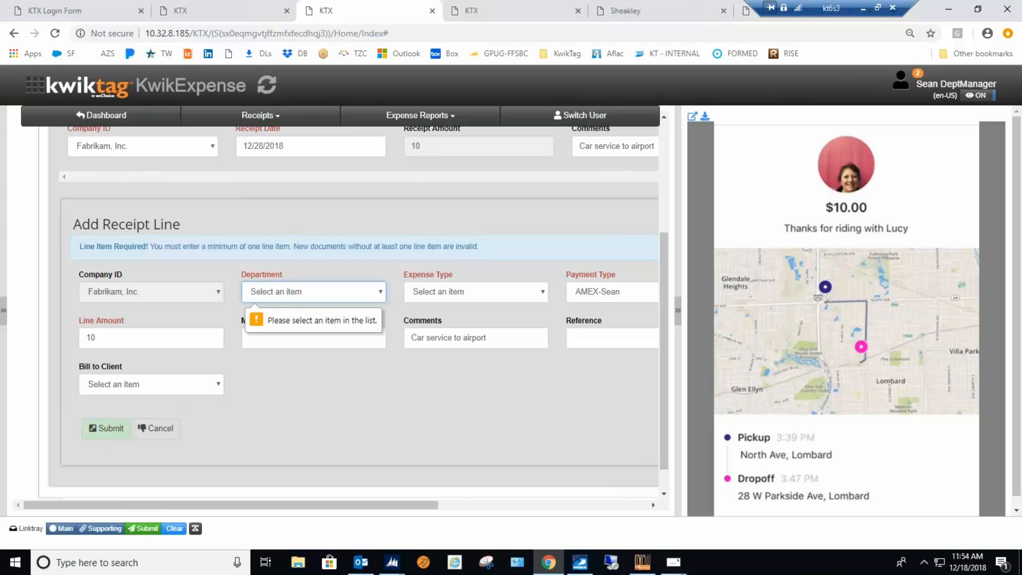
left_click(381, 291)
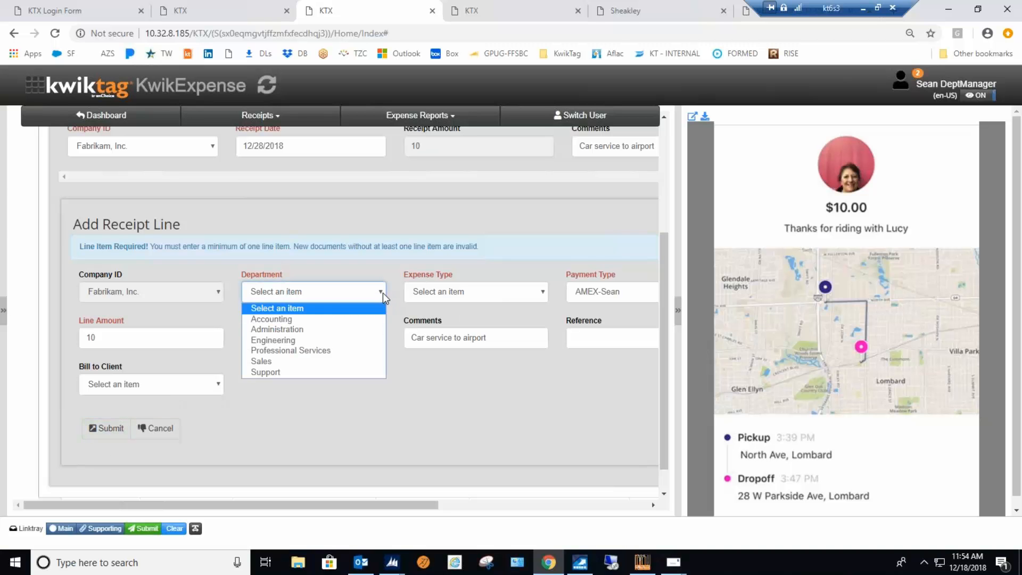
left_click(287, 360)
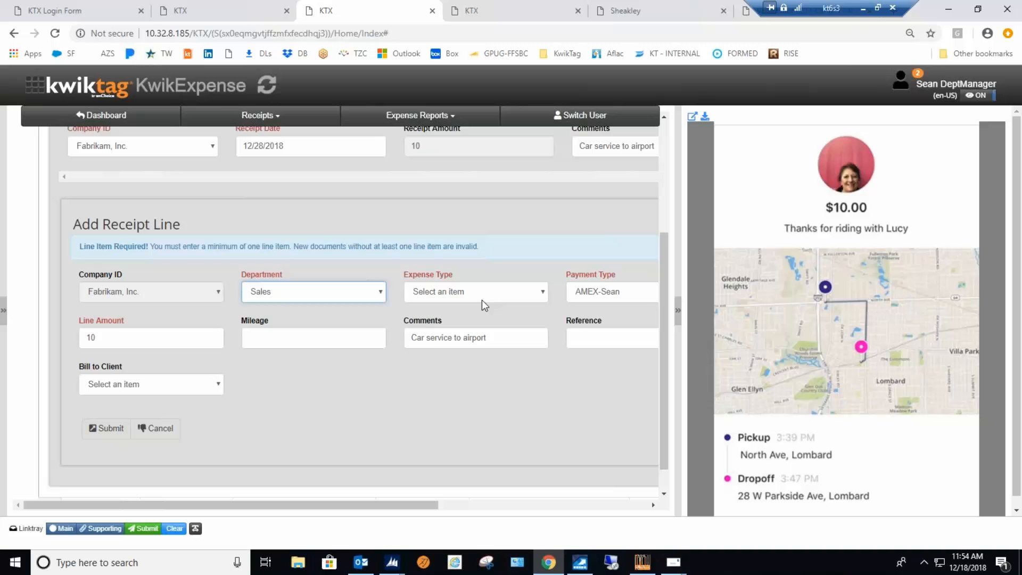
left_click(542, 292)
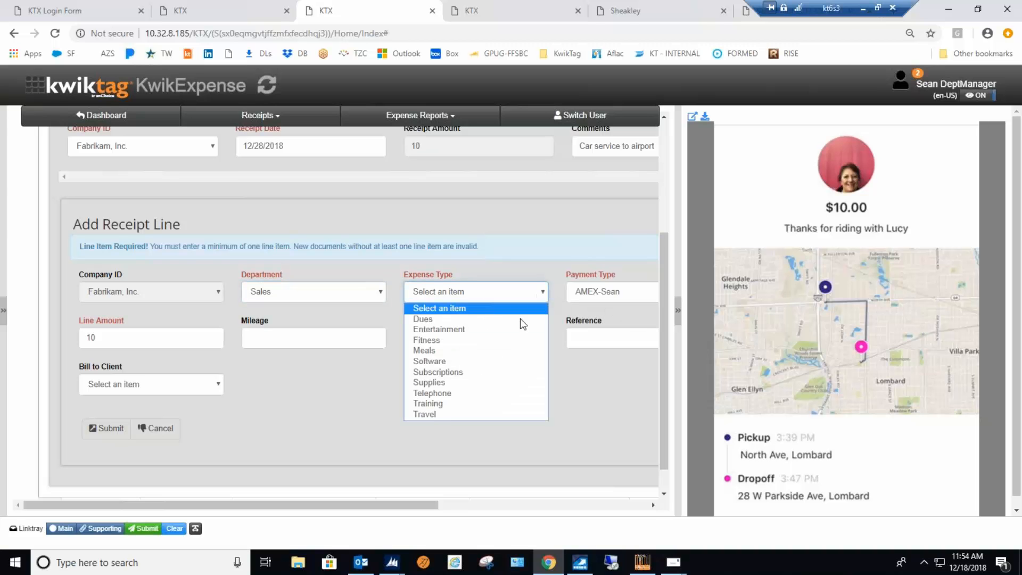
left_click(427, 415)
left_click(110, 428)
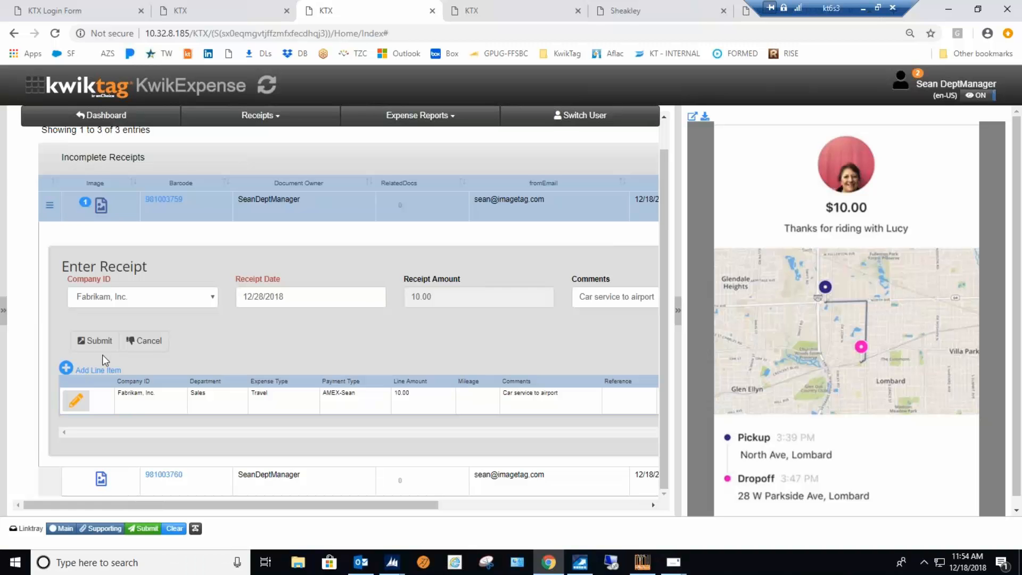
left_click(93, 341)
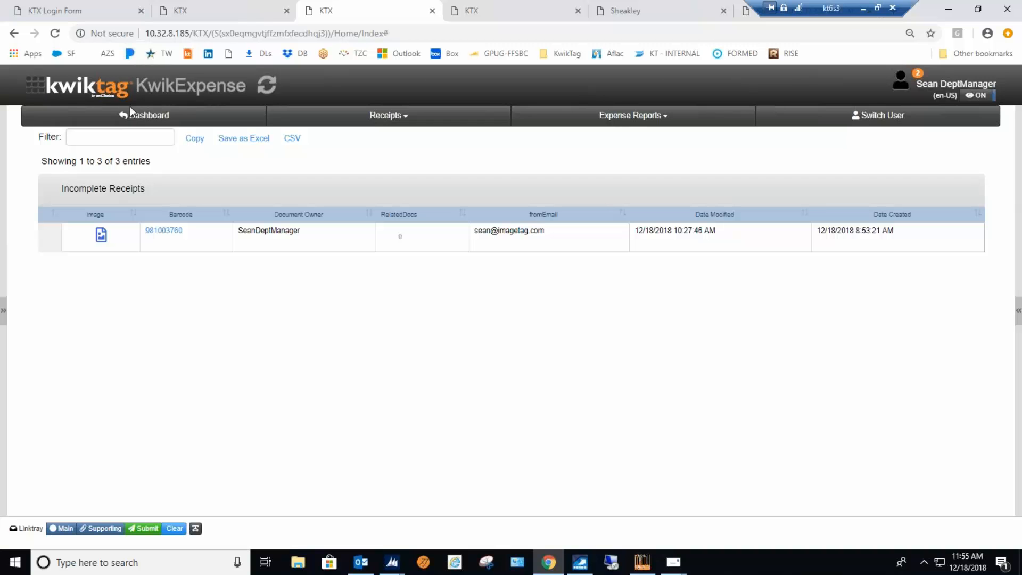
left_click(142, 118)
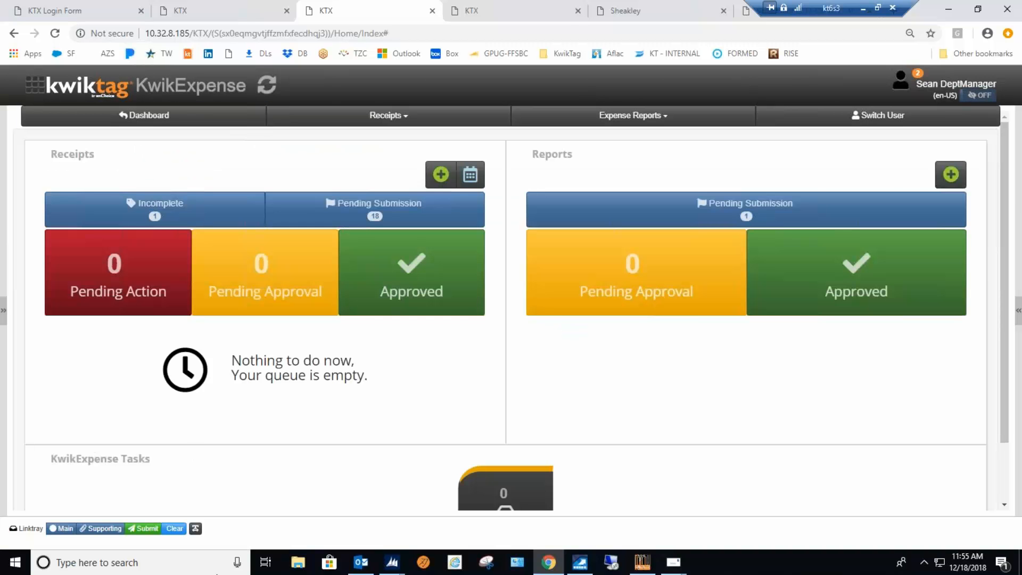